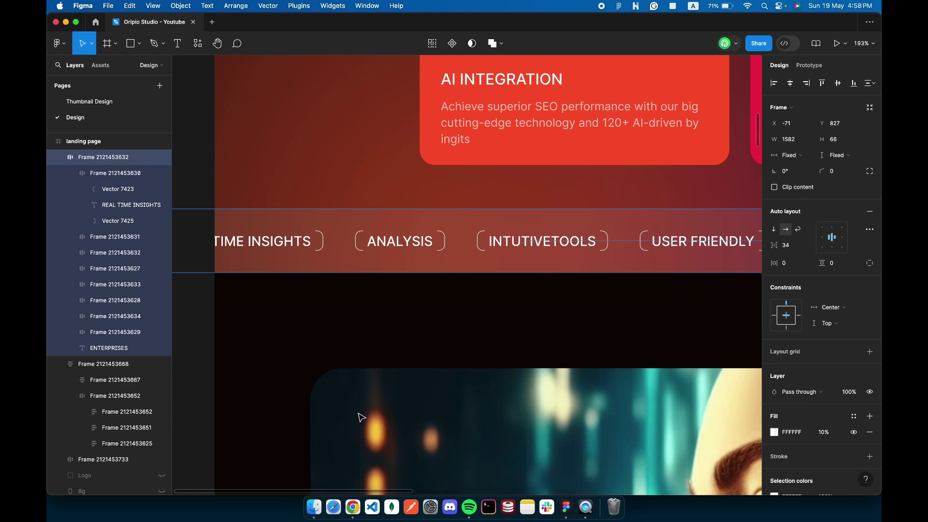
pyautogui.click(353, 506)
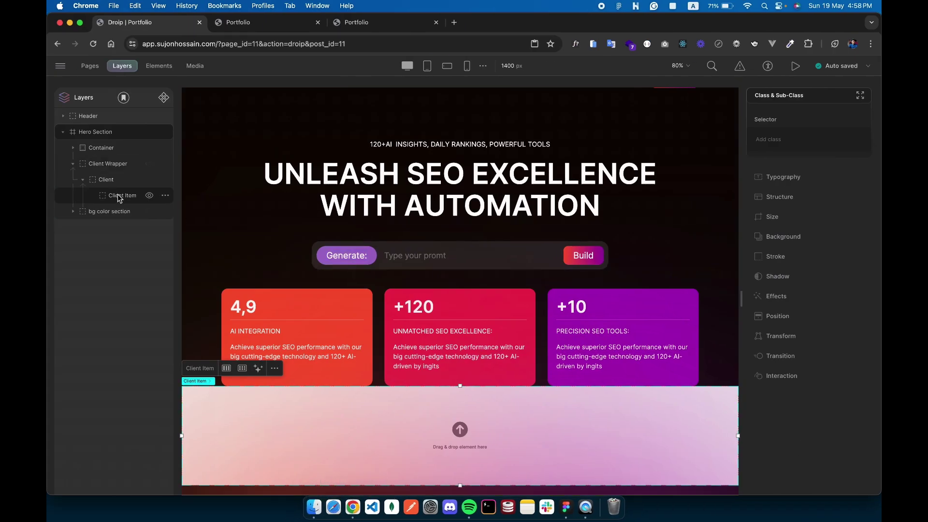
pyautogui.click(159, 66)
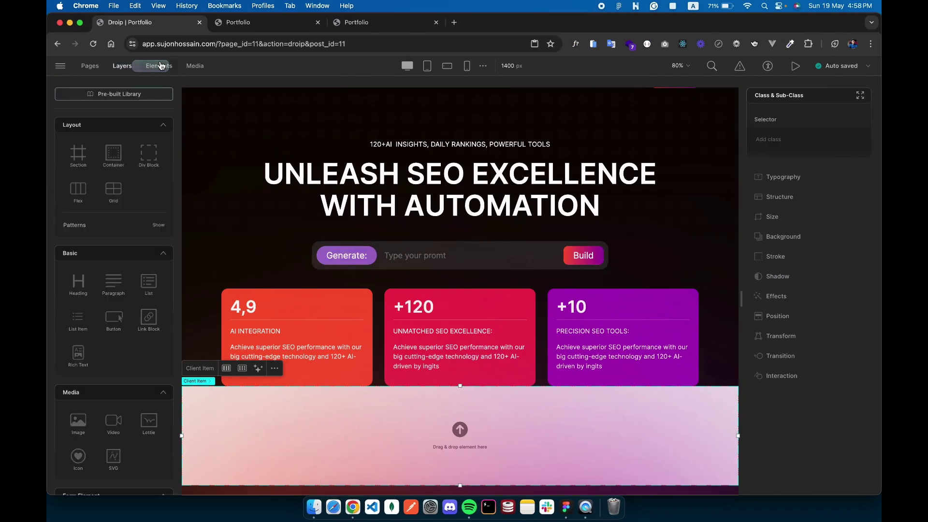
pyautogui.scroll(-5, 121, 294)
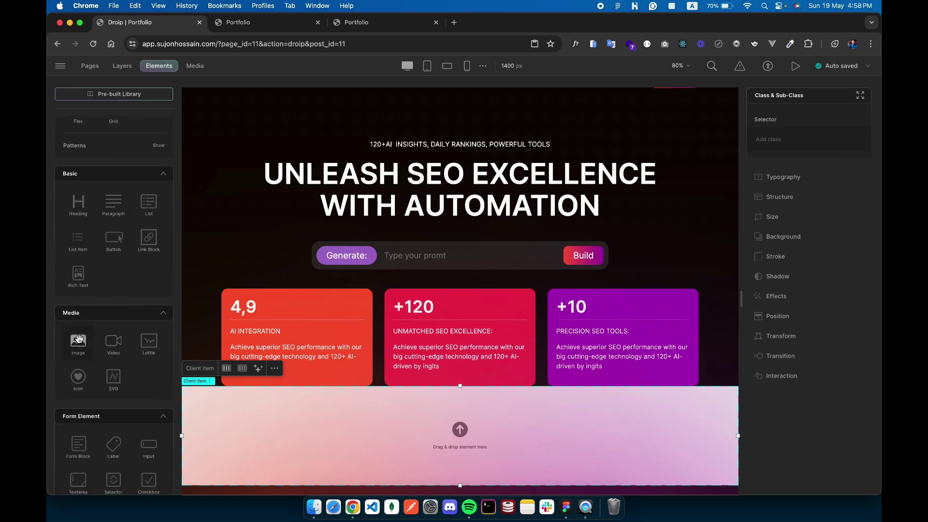
pyautogui.click(79, 338)
pyautogui.scroll(-3, 111, 218)
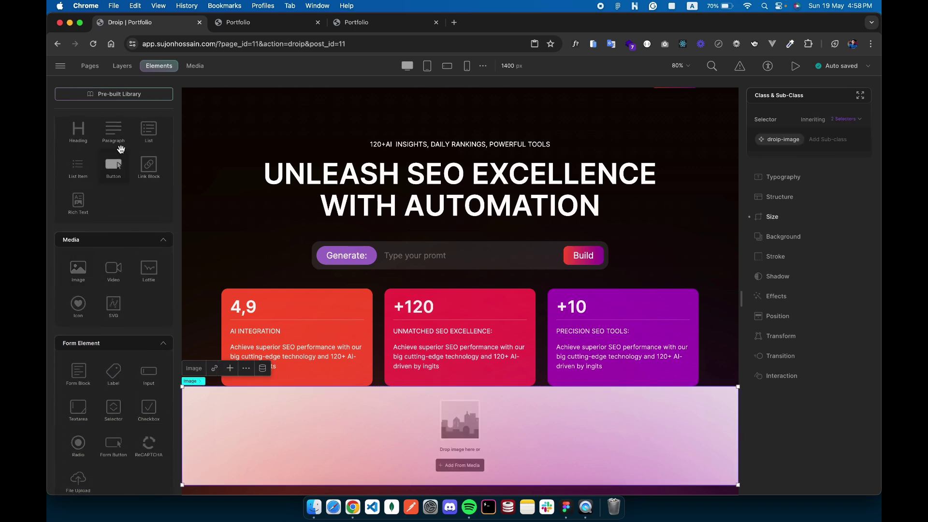
pyautogui.click(114, 130)
pyautogui.moveTo(86, 271); pyautogui.dragTo(305, 428)
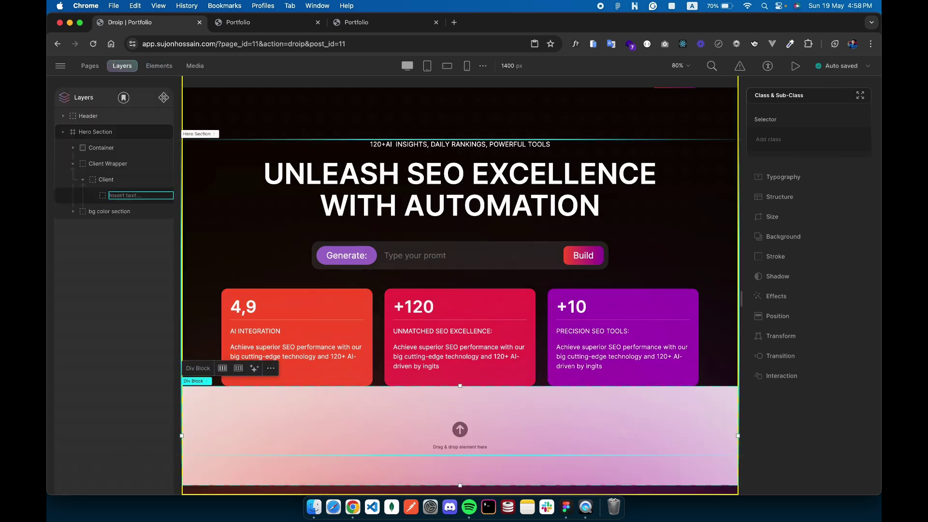
# Name the div block inside Client "Client Item" and add an image, a paragraph and a second image to it.
pyautogui.press('Return')
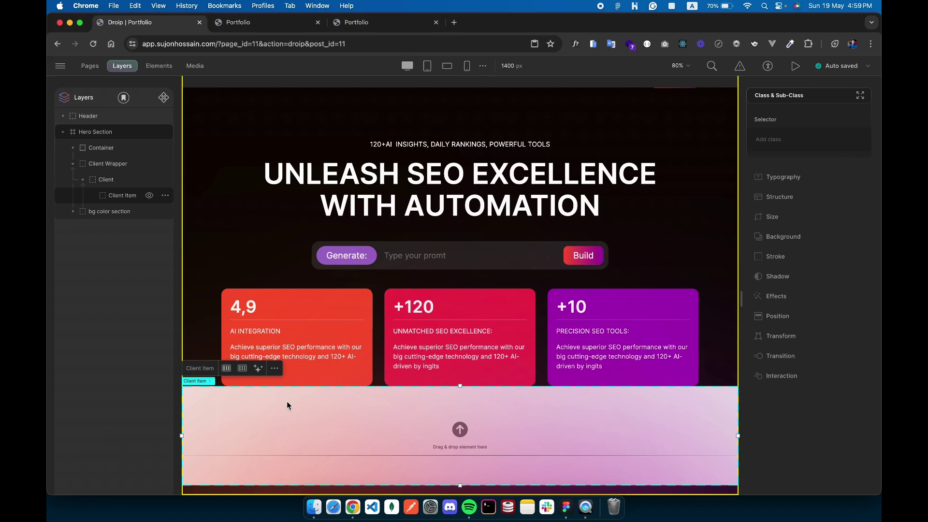
pyautogui.click(159, 65)
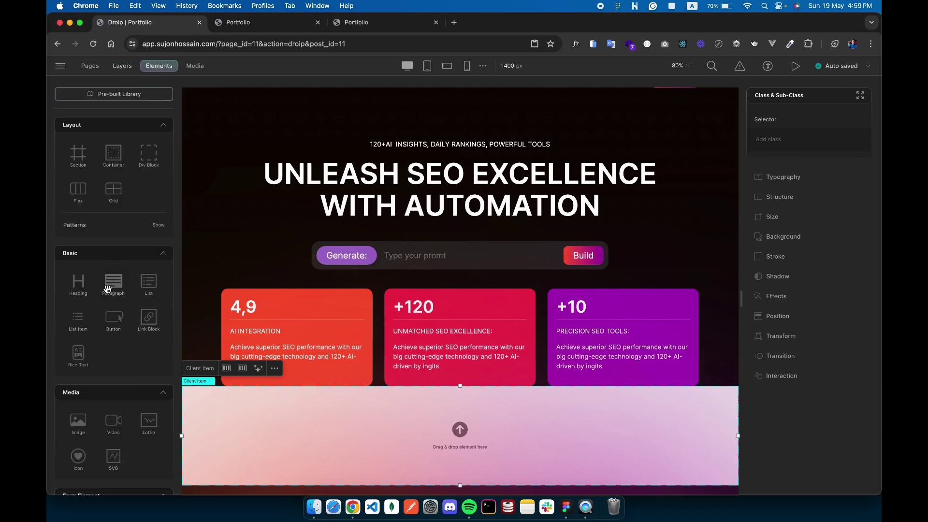
pyautogui.click(78, 421)
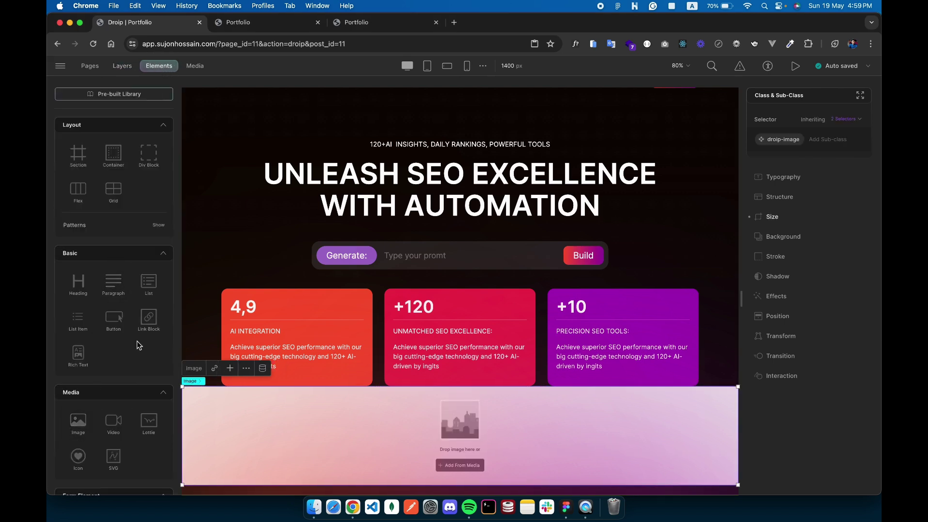
pyautogui.click(121, 281)
pyautogui.scroll(-5, 115, 385)
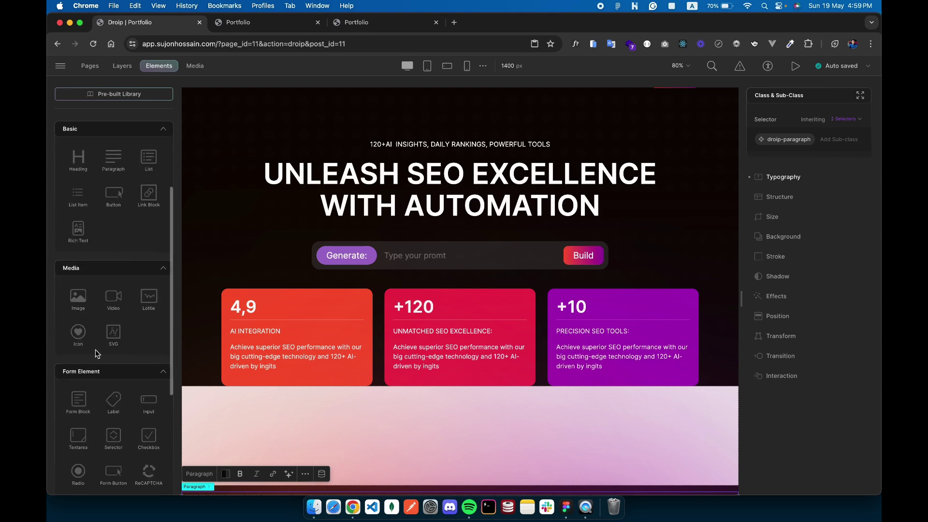
pyautogui.click(78, 296)
# Include SVG files in the media library filter and assign left-shape to the first image in Client Item.
pyautogui.moveTo(336, 419); pyautogui.dragTo(449, 329)
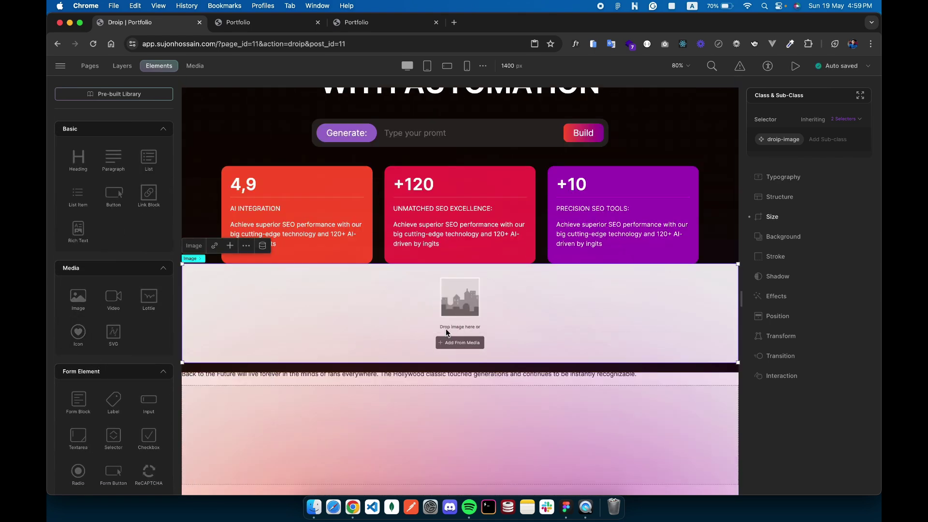
pyautogui.click(467, 343)
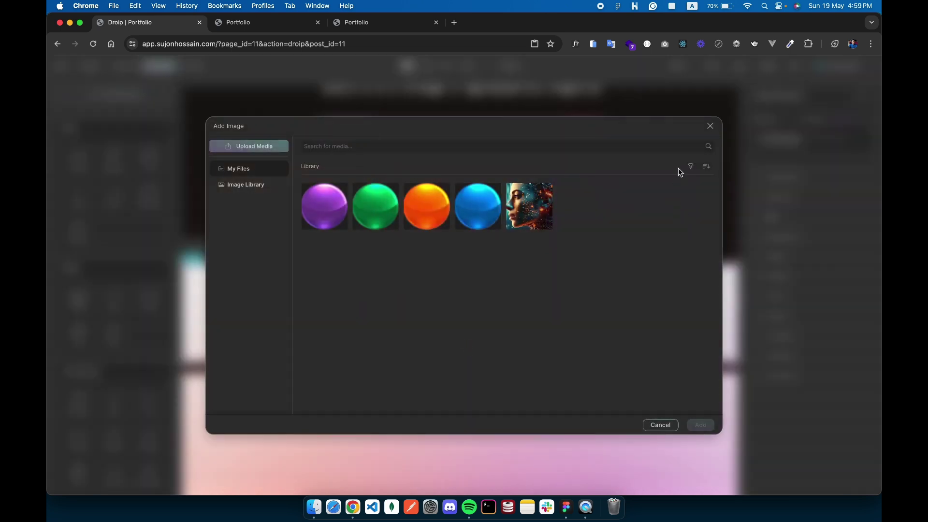
pyautogui.click(647, 232)
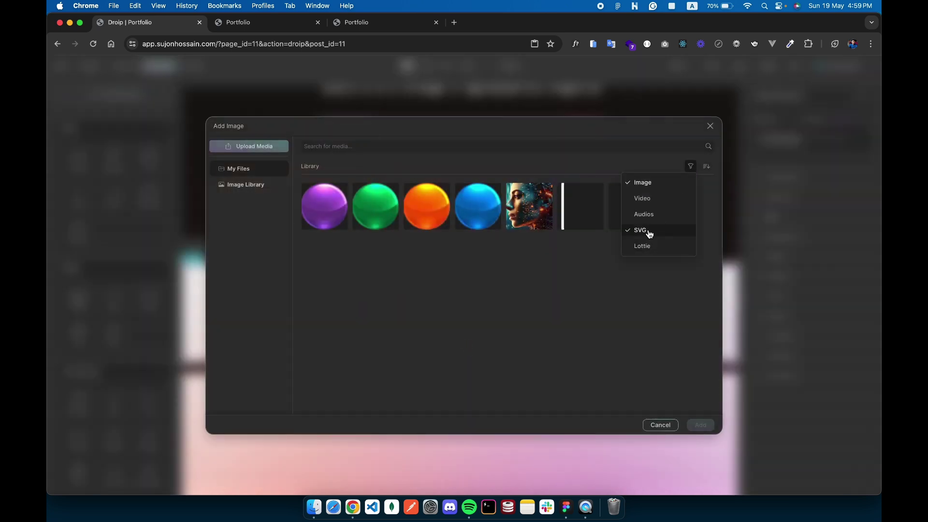
pyautogui.click(636, 409)
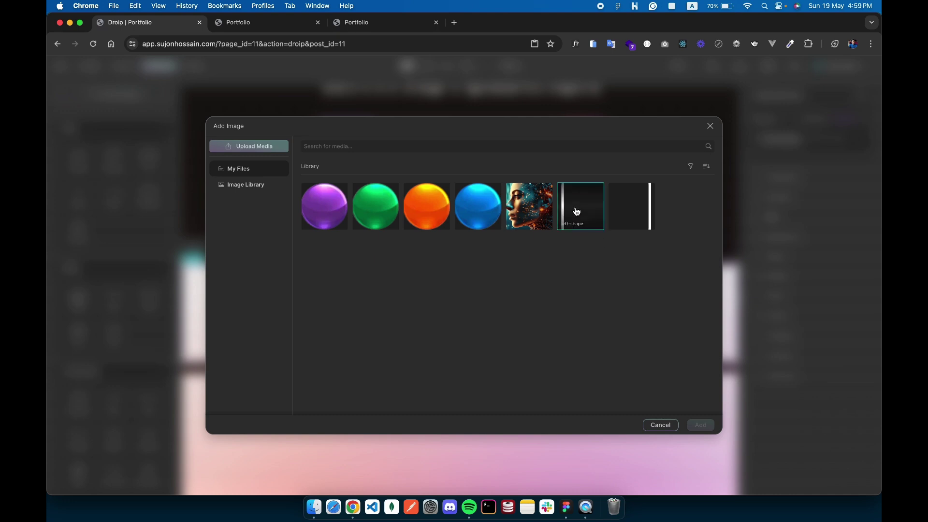
pyautogui.click(597, 218)
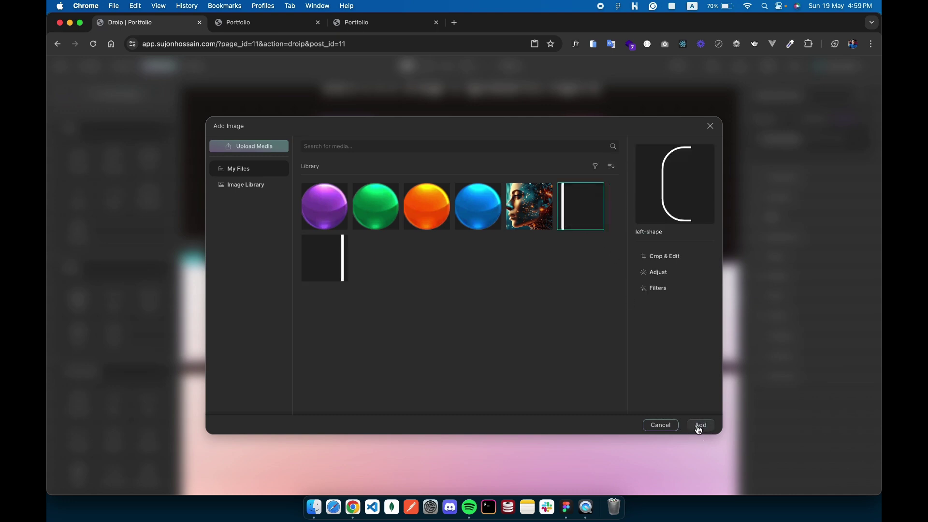
pyautogui.click(700, 425)
# Assign the right-hand bracket SVG from the media library to the second image in Client Item, including SVG files in the filter.
pyautogui.scroll(-1, 521, 373)
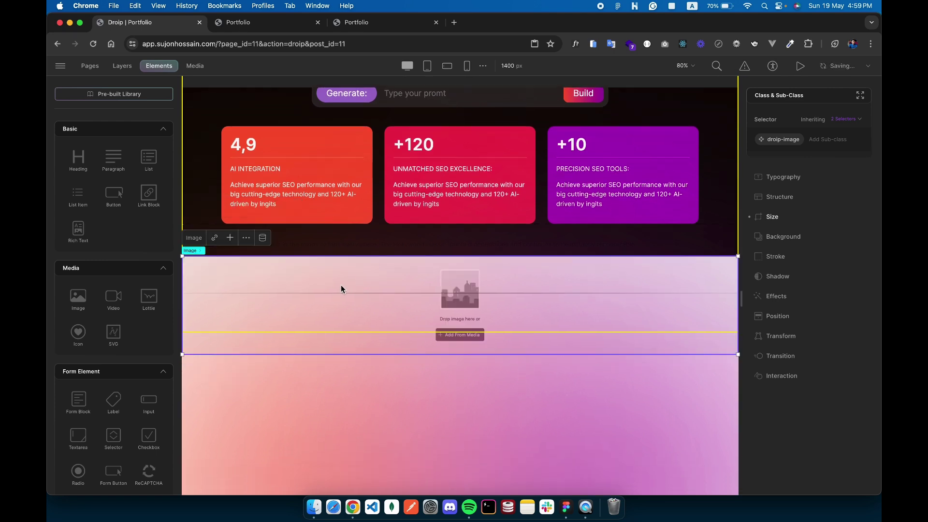
pyautogui.click(457, 334)
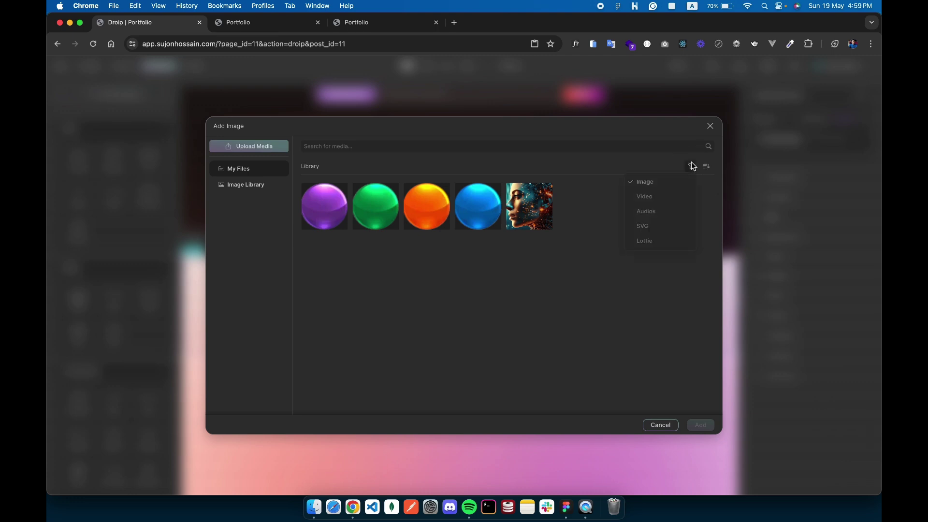
pyautogui.click(638, 238)
pyautogui.click(552, 344)
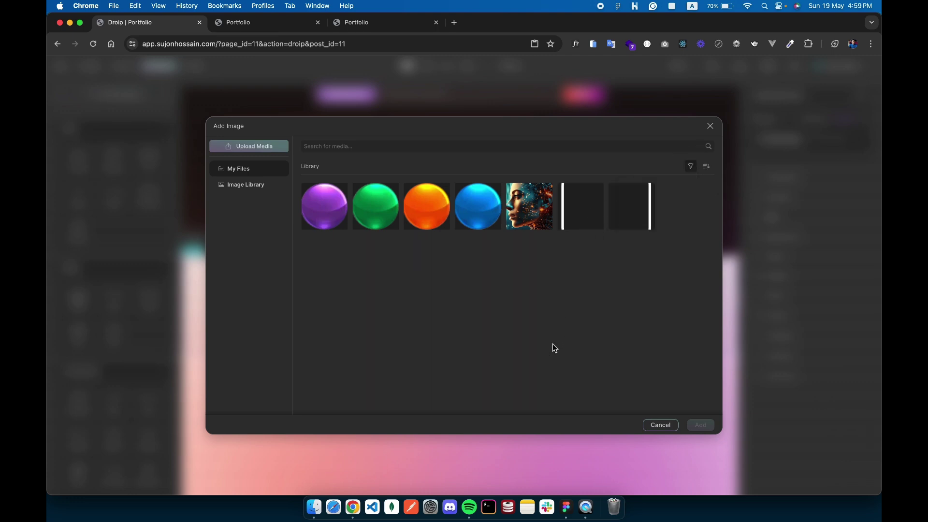
pyautogui.click(628, 213)
pyautogui.click(699, 428)
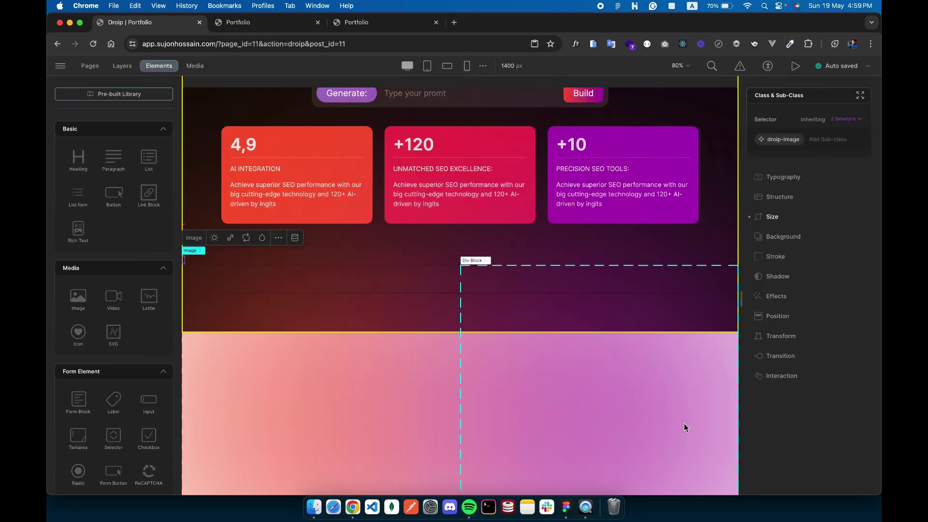
# Remove the droip-paragraph class from the paragraph between the two bracket images.
pyautogui.click(211, 395)
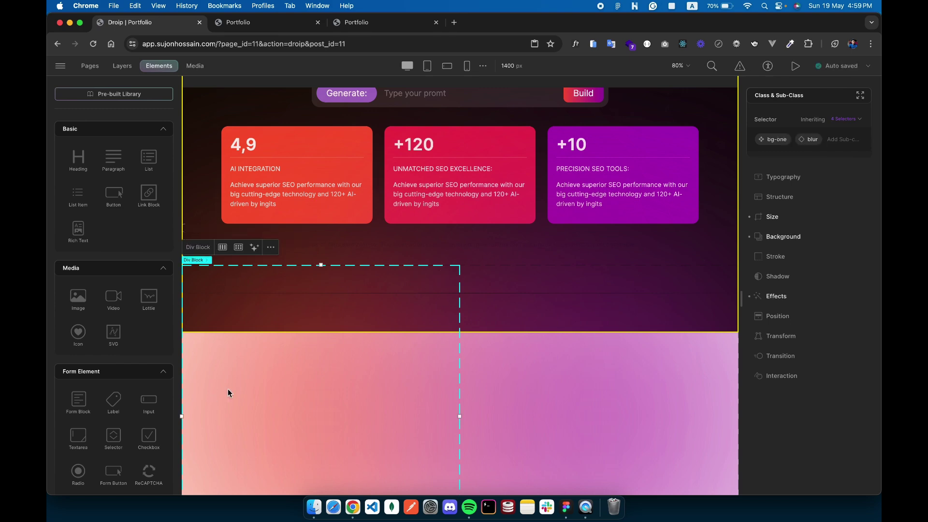
pyautogui.scroll(3, 348, 323)
pyautogui.click(393, 371)
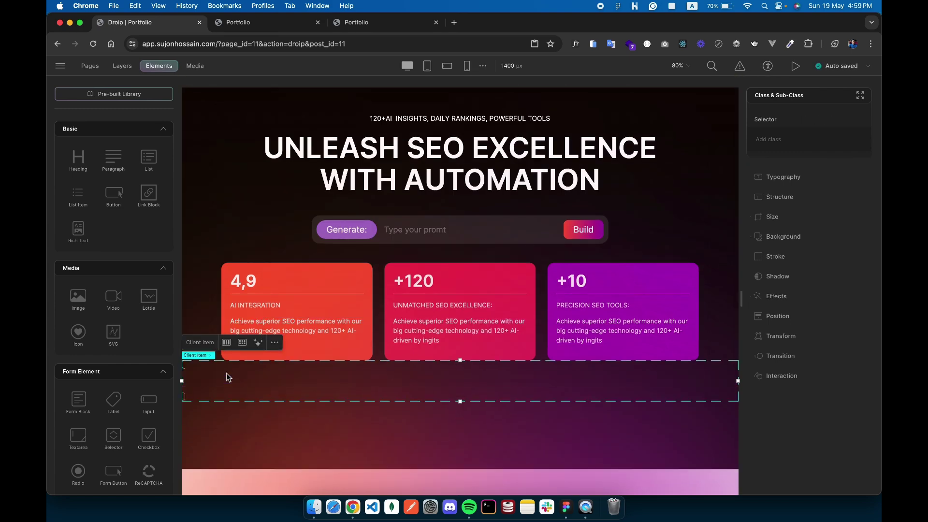
pyautogui.click(289, 382)
pyautogui.click(810, 145)
pyautogui.click(832, 178)
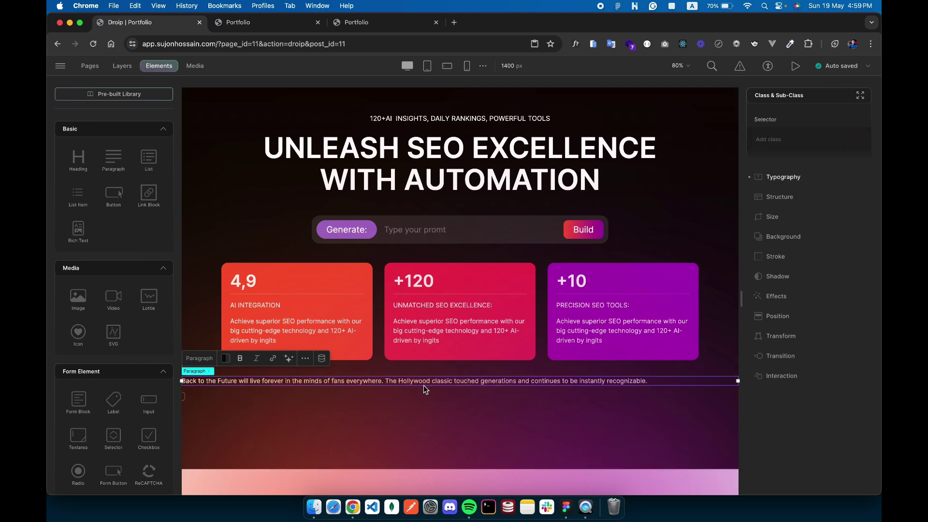
# Look up the first label in the Figma design and replace the Droip paragraph's text with "REAL TIME INSIGHTS".
pyautogui.press('super+Tab')
pyautogui.hscroll(1, 454, 311)
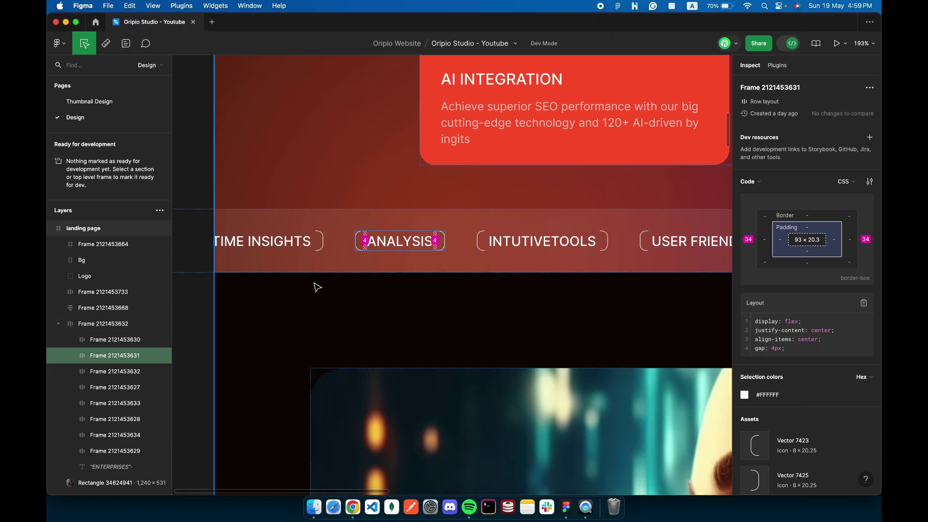
pyautogui.hscroll(-2, 316, 285)
pyautogui.tripleClick(321, 253)
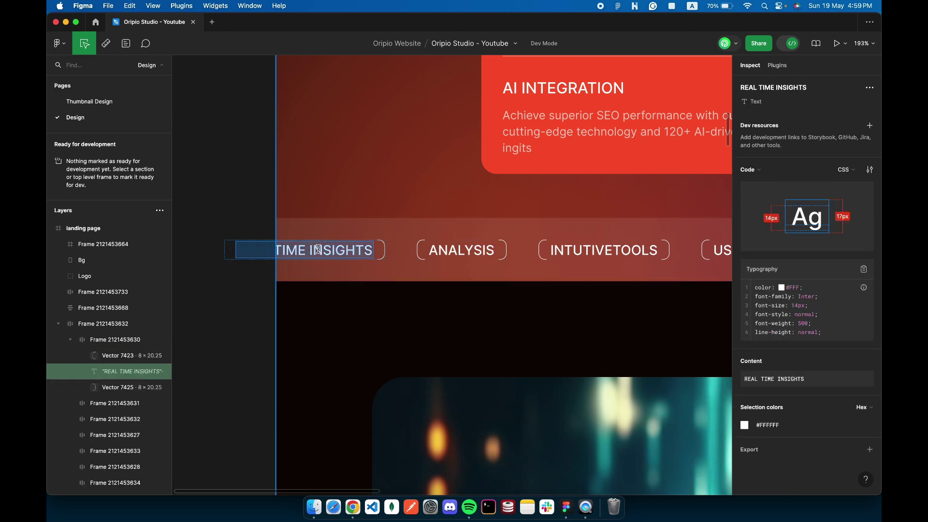
pyautogui.press('super+Tab')
pyautogui.tripleClick(404, 381)
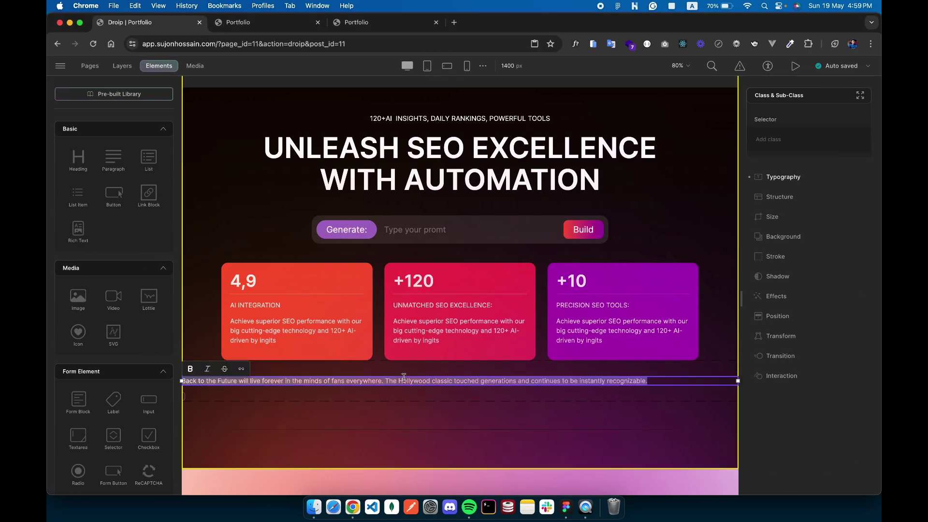
pyautogui.write('REAL TIME INSIGHTS')
# Set the Client Item block's display to Flex with a 4 px horizontal gap.
pyautogui.click(117, 67)
pyautogui.click(124, 198)
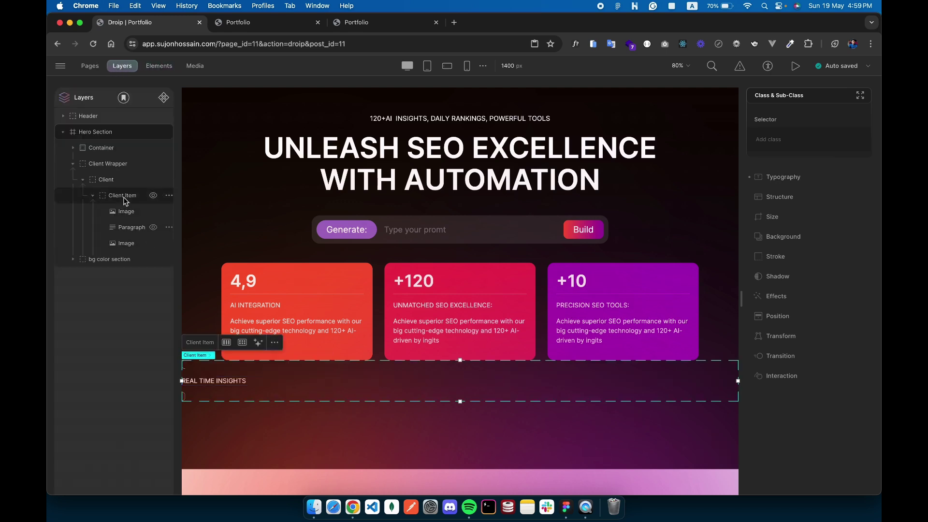
pyautogui.click(780, 197)
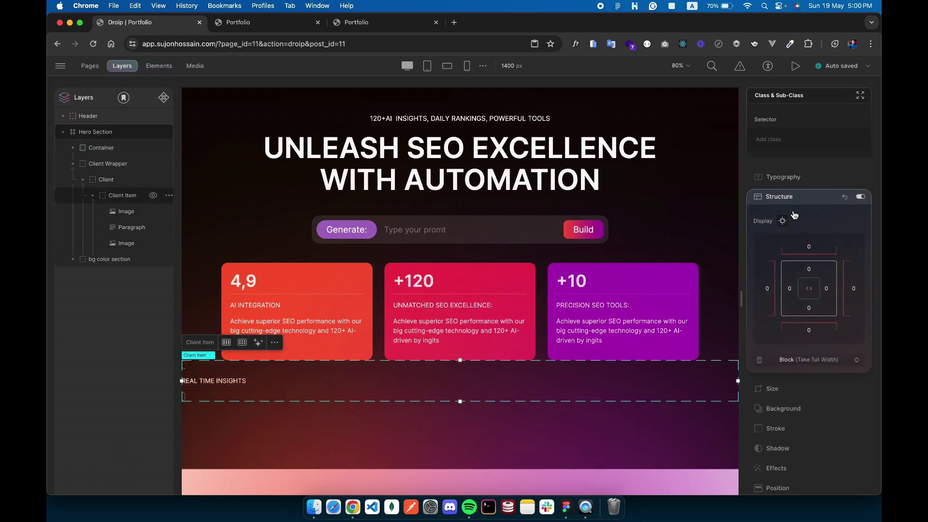
pyautogui.click(807, 362)
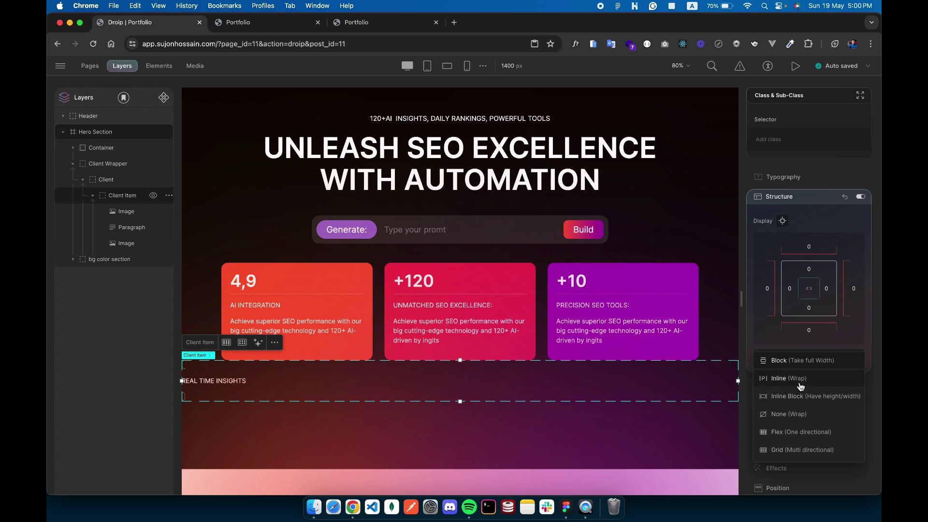
pyautogui.click(783, 434)
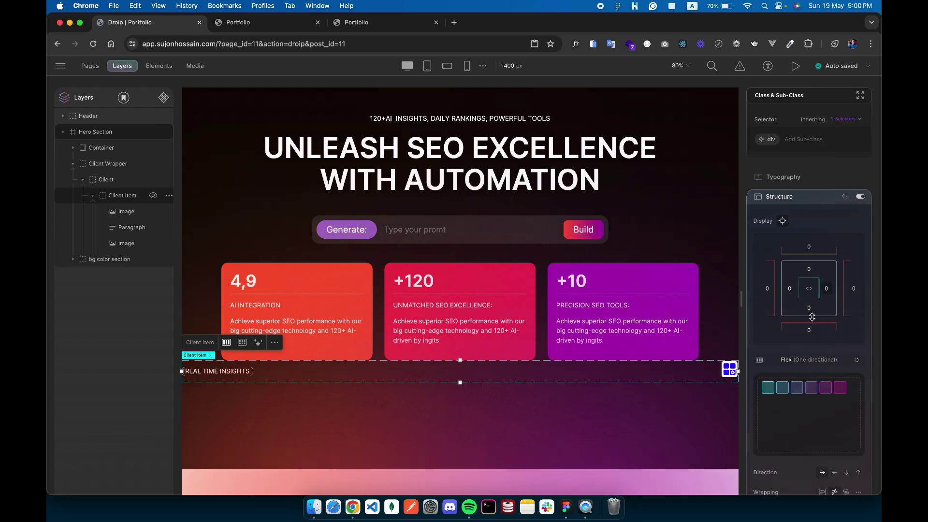
pyautogui.scroll(-3, 822, 338)
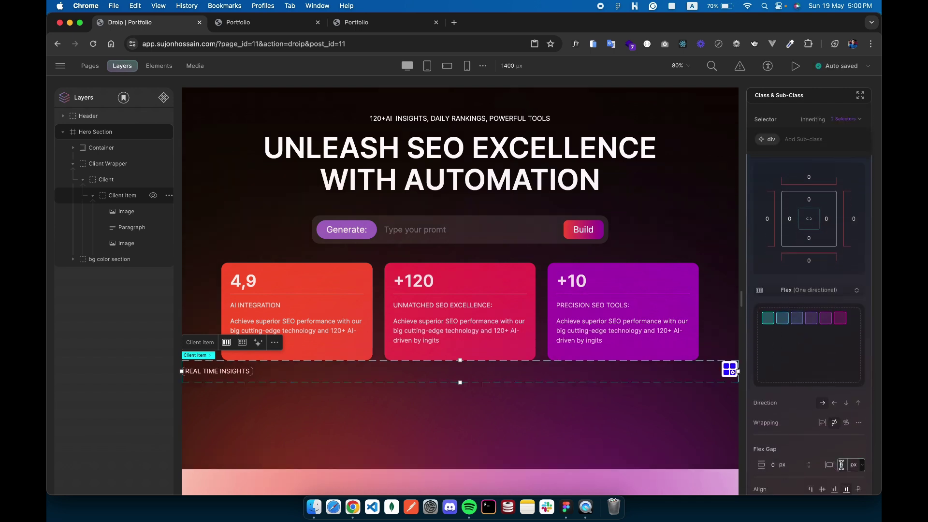
pyautogui.press('Return')
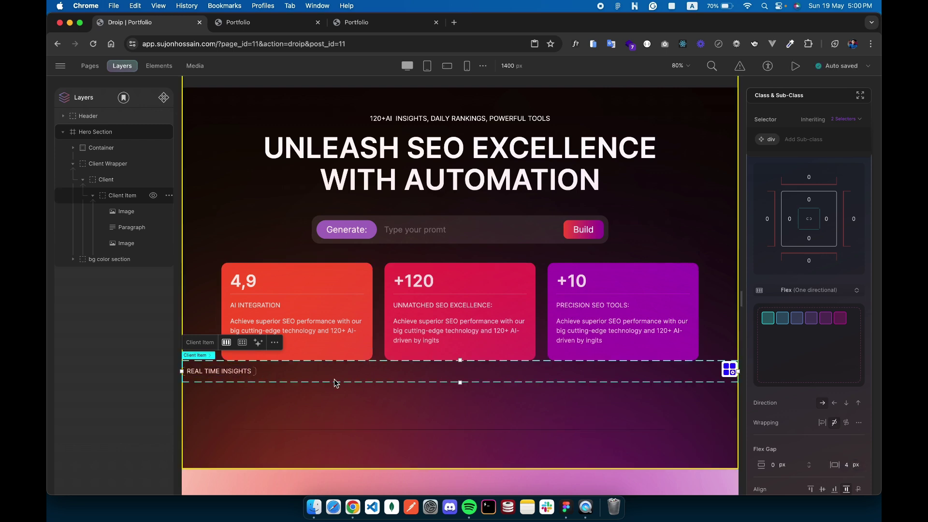
# Give the Client Wrapper block a solid FFFFFF background at 10% opacity.
pyautogui.click(113, 167)
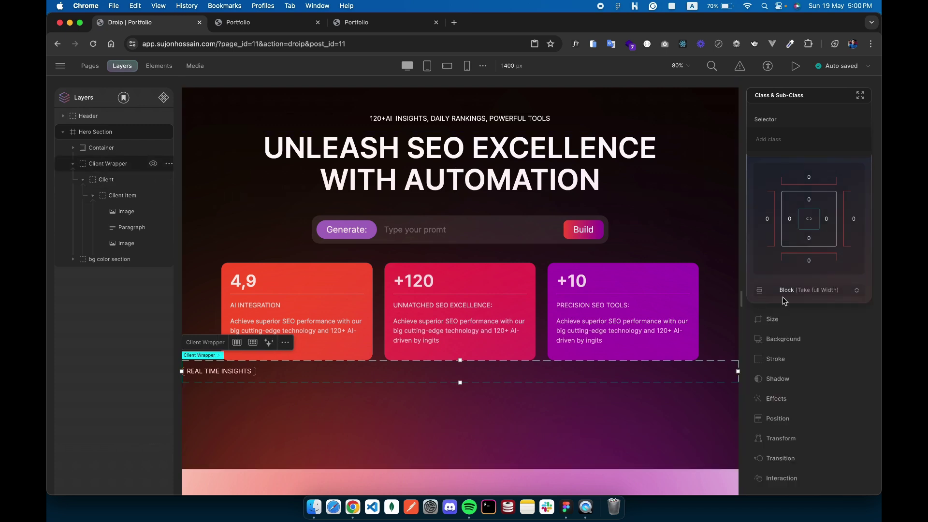
pyautogui.click(772, 340)
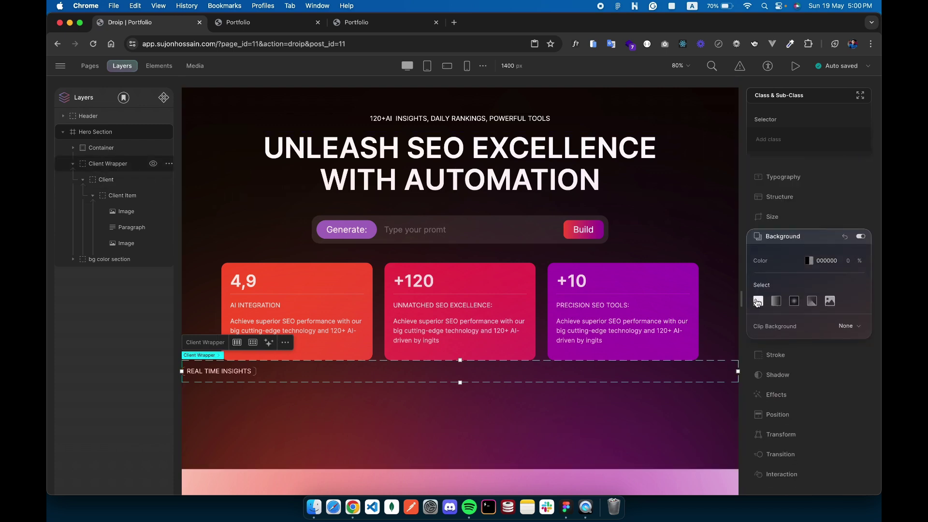
pyautogui.click(758, 301)
pyautogui.moveTo(680, 329); pyautogui.dragTo(601, 213)
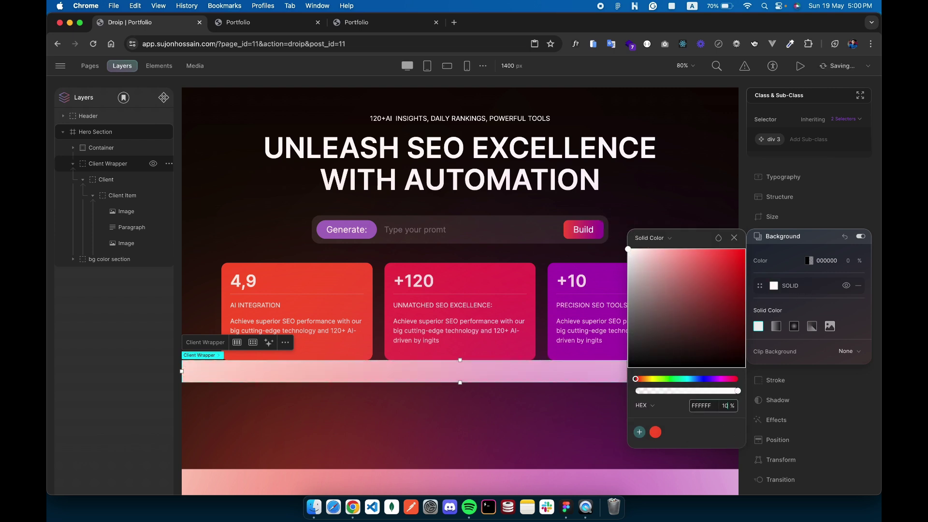
pyautogui.press('Return')
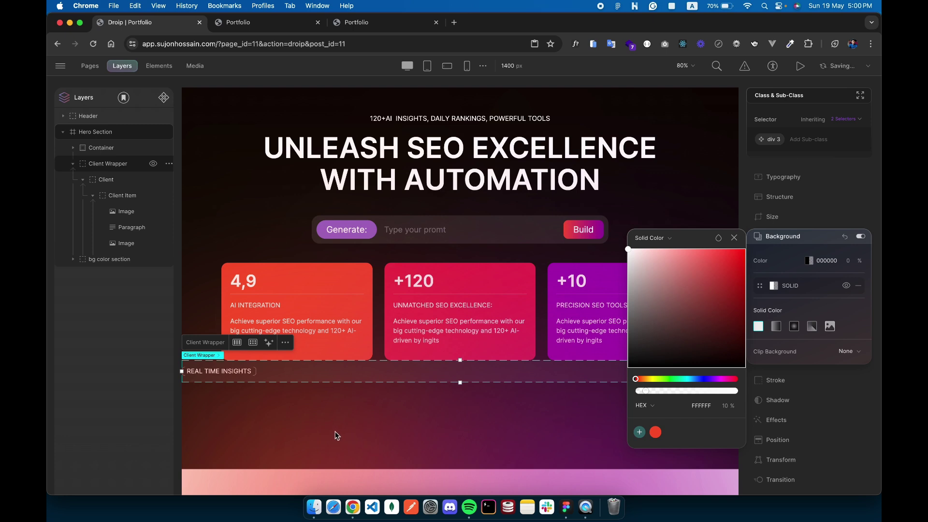
pyautogui.click(337, 436)
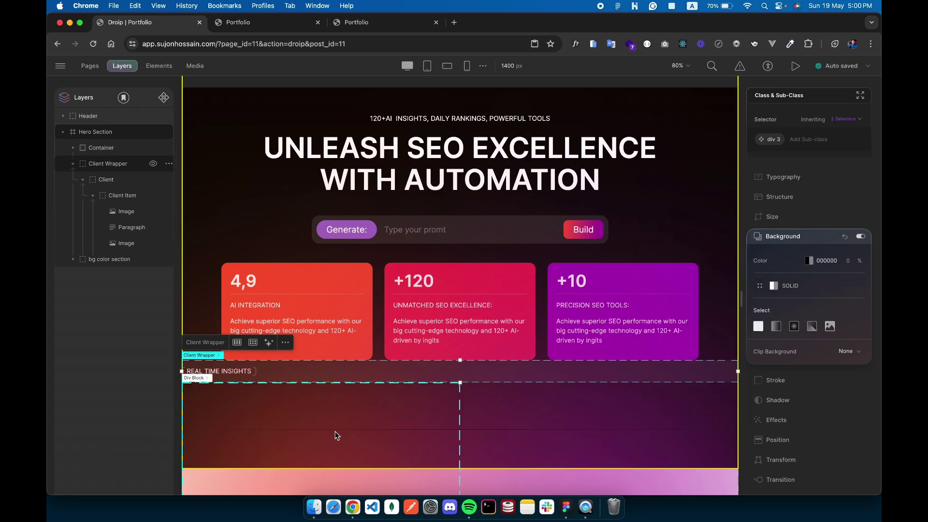
# Duplicate the Client Item block until there are five, and replace the second one's text with "ANALYSIS" copied from the Figma design.
pyautogui.click(97, 197)
pyautogui.click(112, 200)
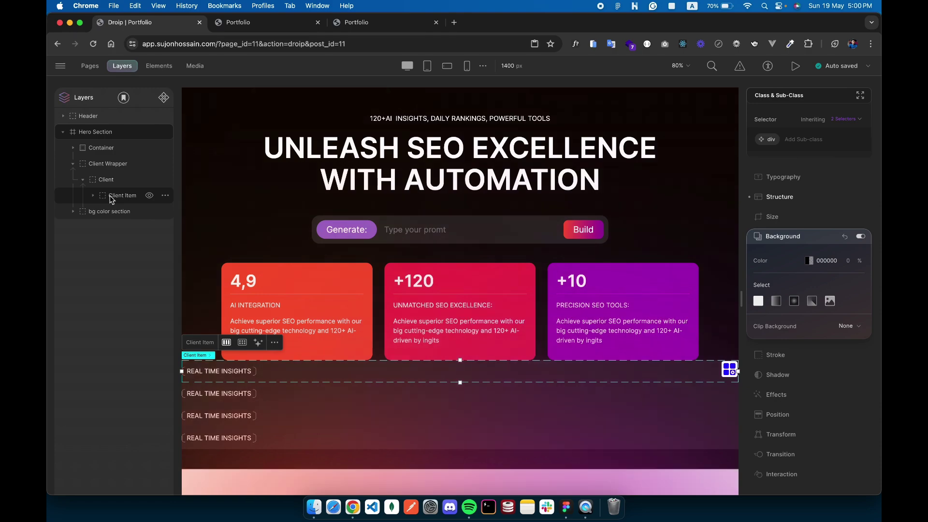
pyautogui.hotkey('ctrl', 'Right')
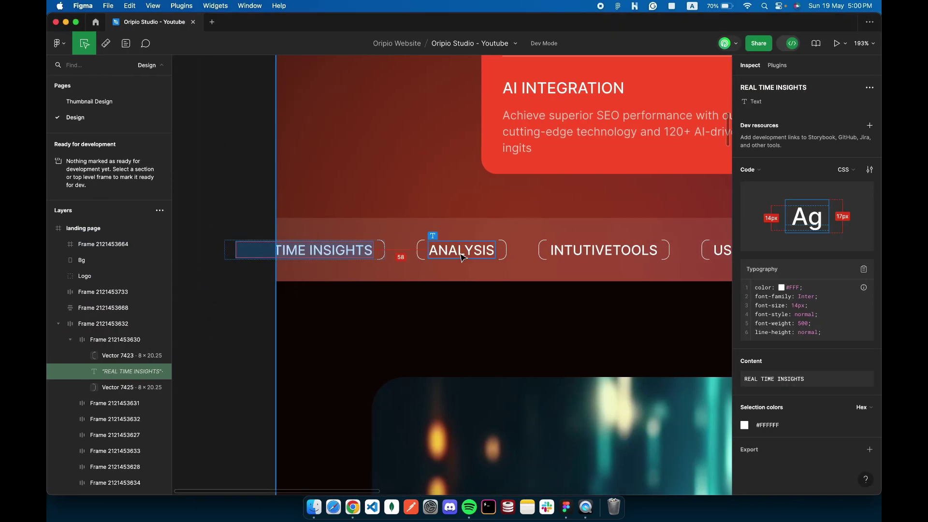
pyautogui.doubleClick(454, 247)
pyautogui.press('super+c')
pyautogui.hotkey('ctrl', 'Left')
pyautogui.doubleClick(215, 393)
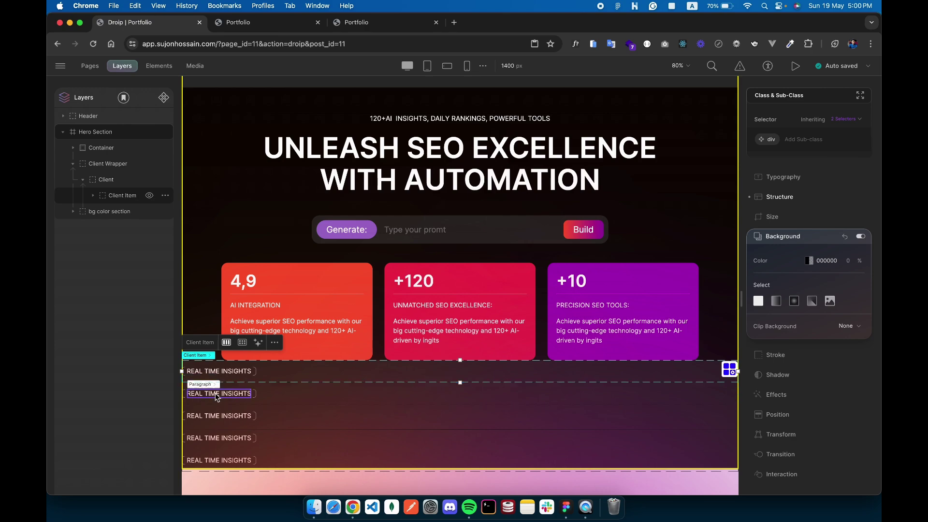
pyautogui.press('super+v')
# Copy "INTUTIVETOOLS" from the Figma design and paste it over the third Client Item's text in Droip.
pyautogui.hotkey('ctrl', 'Right')
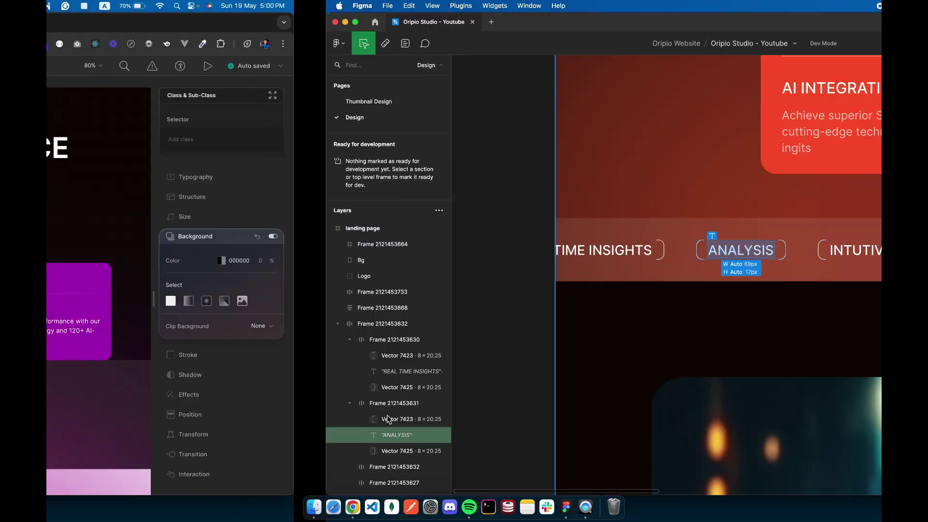
pyautogui.doubleClick(573, 248)
pyautogui.hotkey('ctrl', 'Left')
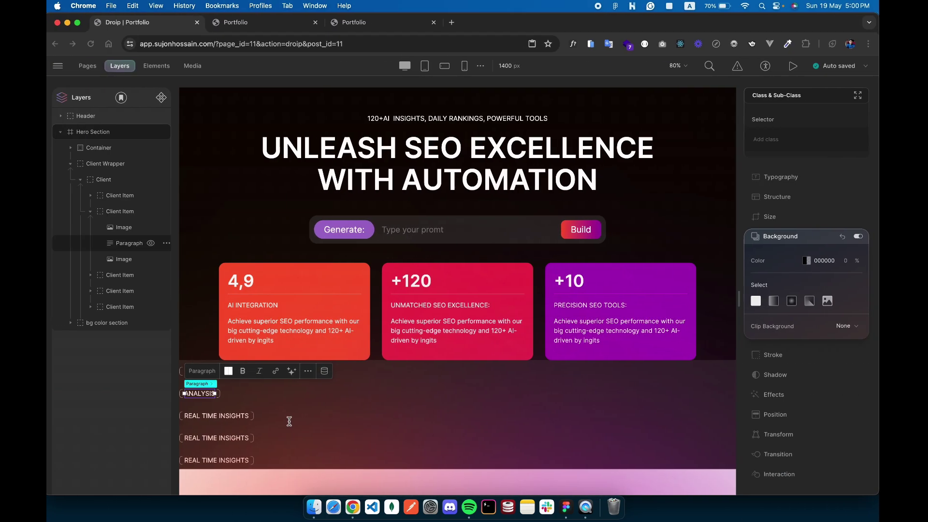
pyautogui.doubleClick(215, 415)
pyautogui.press('super+v')
# Copy the "USER FRIENDLY" label from the Figma design into the fourth Client Item's paragraph in Droip.
pyautogui.hotkey('ctrl', 'Right')
pyautogui.scroll(-10, 579, 244)
pyautogui.hscroll(3, 580, 245)
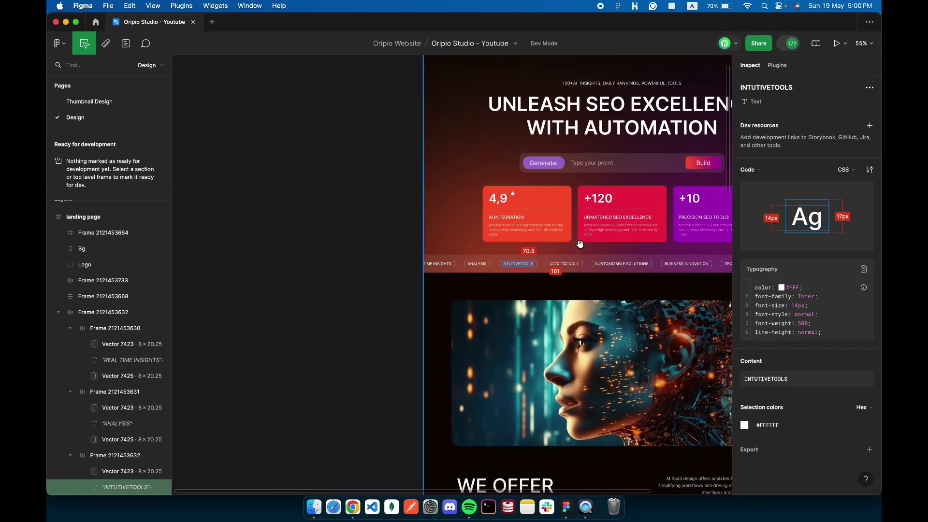
pyautogui.scroll(7, 514, 281)
pyautogui.click(489, 241)
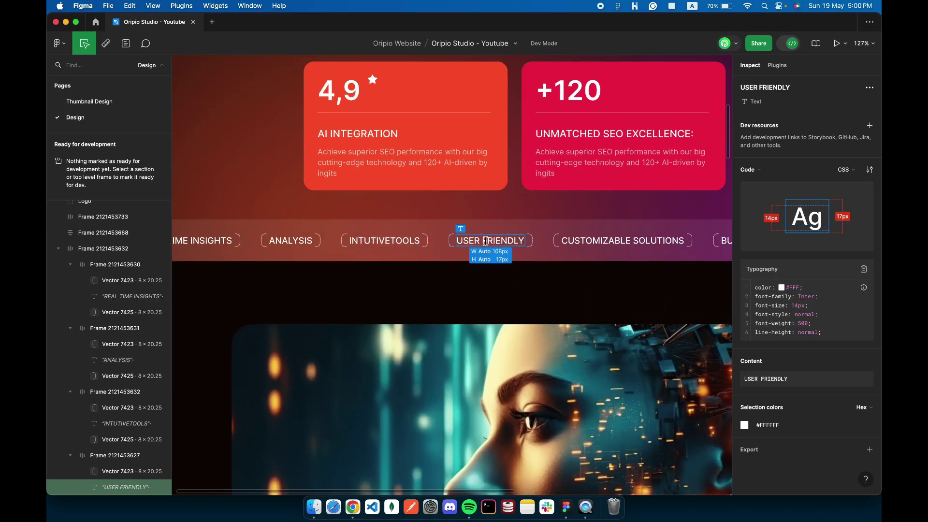
pyautogui.hotkey('ctrl', 'Left')
pyautogui.doubleClick(216, 436)
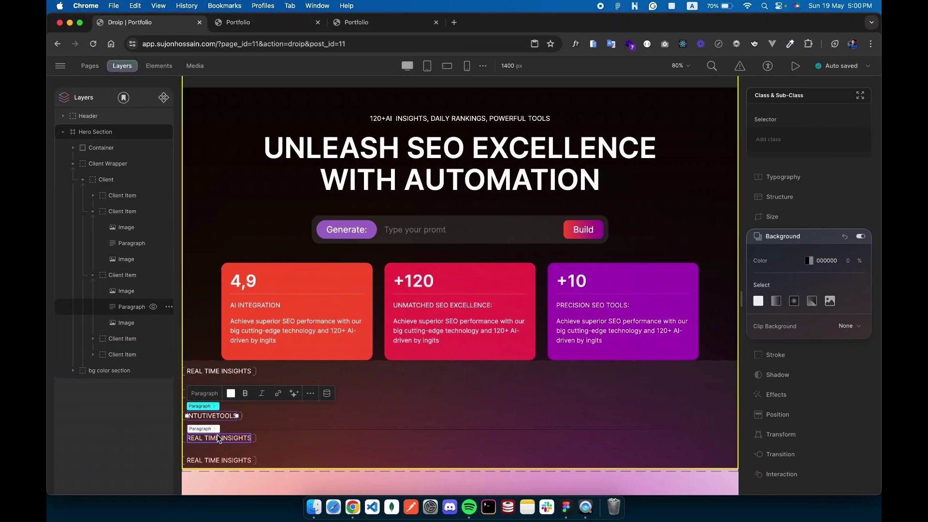
pyautogui.press('super+v')
# Replace the fifth Client Item's text in Droip with "CUSTOMIZABLE SOLUTIONS" copied from the Figma design.
pyautogui.hotkey('ctrl', 'Right')
pyautogui.hscroll(5, 592, 282)
pyautogui.click(488, 250)
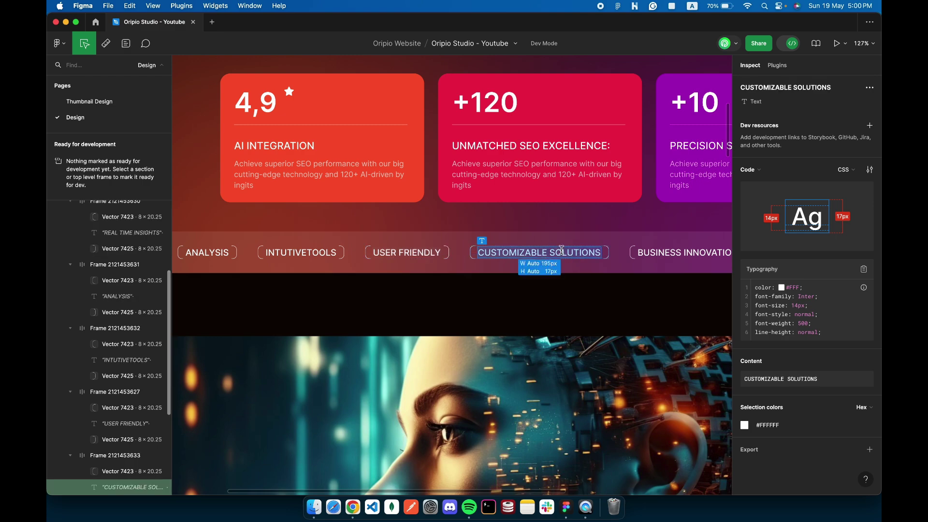
pyautogui.hotkey('ctrl', 'Left')
pyautogui.doubleClick(216, 460)
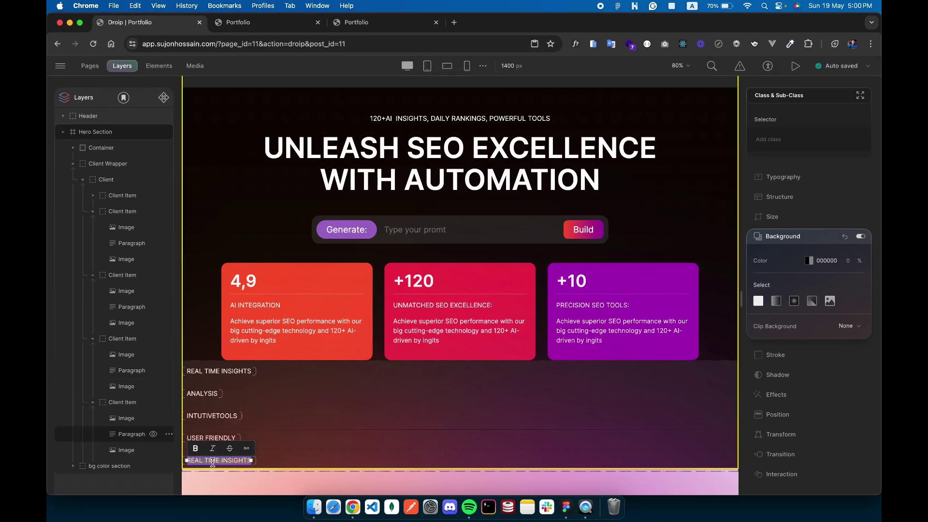
pyautogui.press('super+v')
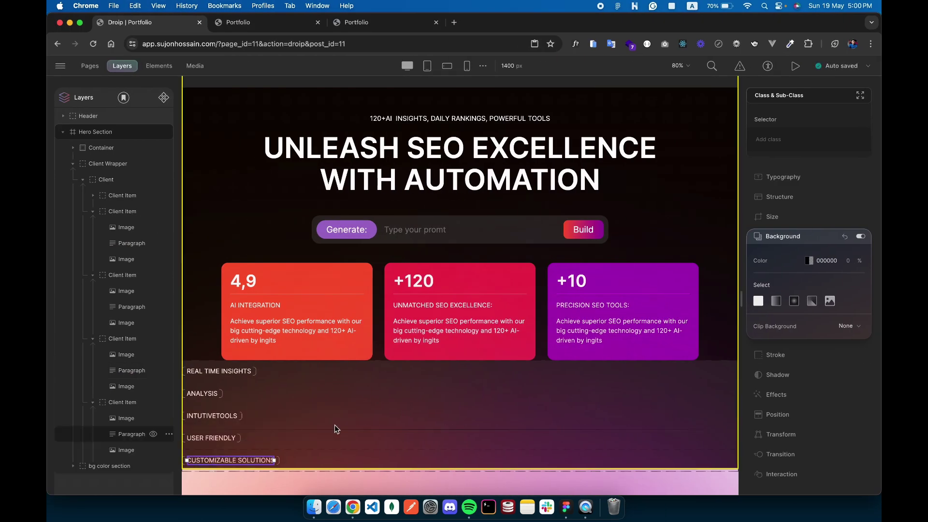
# Duplicate the CUSTOMIZABLE SOLUTIONS Client Item block to add a sixth one.
pyautogui.click(94, 403)
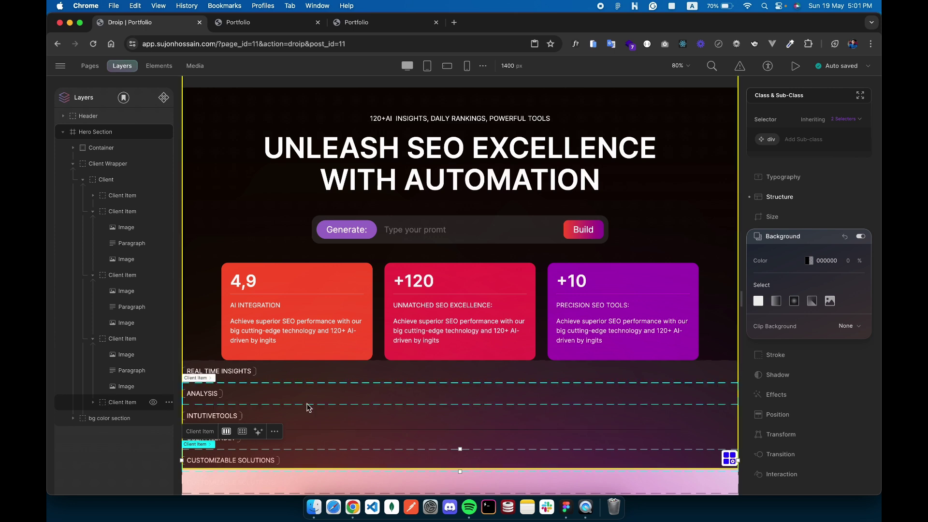
pyautogui.scroll(-2, 310, 408)
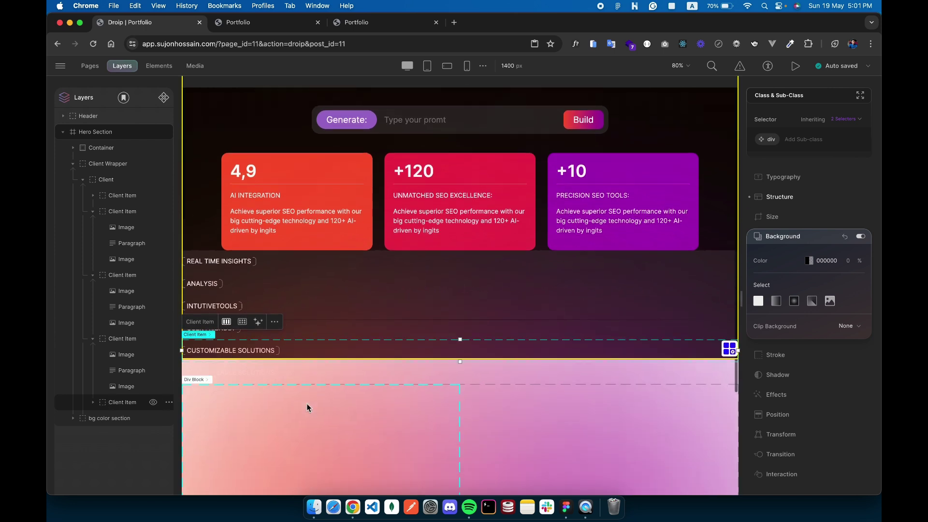
pyautogui.click(94, 403)
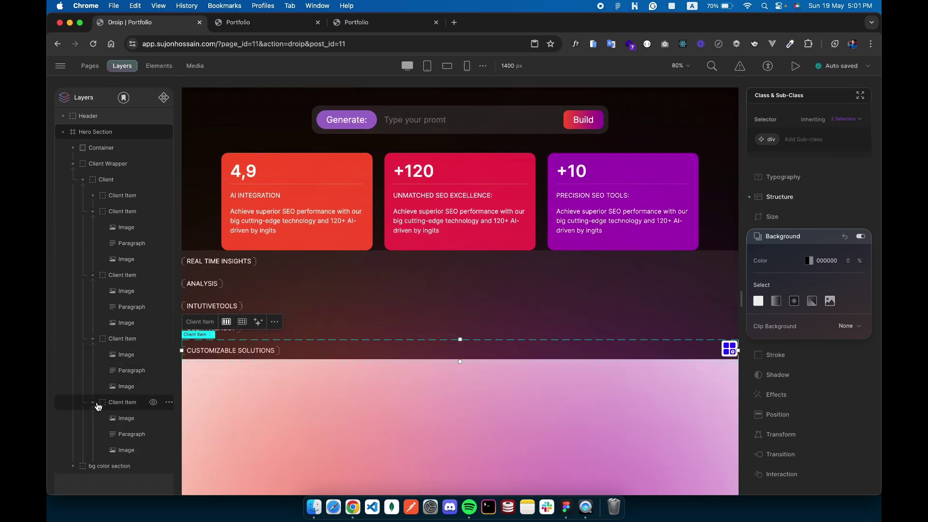
pyautogui.click(121, 437)
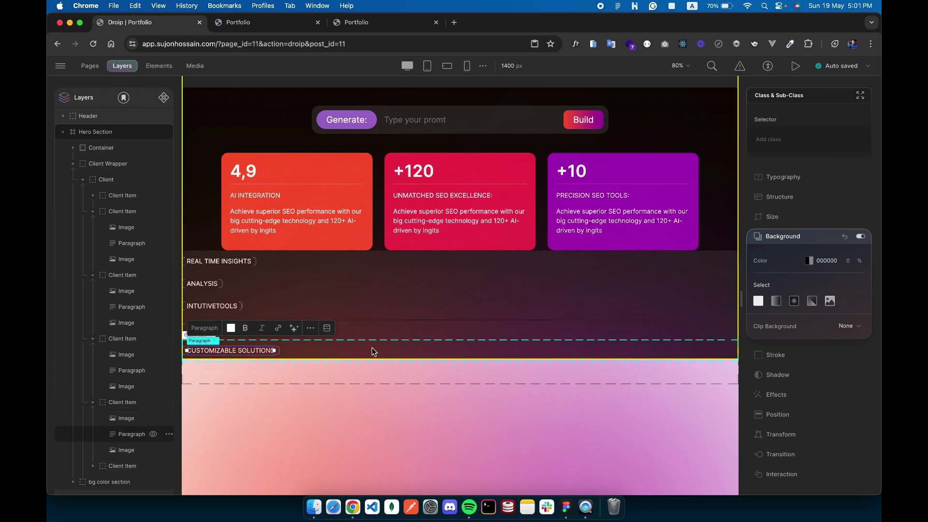
# Copy the "BUSINESS INNOVATION" label from the Figma design and use it as the sixth Client Item's text in Droip.
pyautogui.hotkey('ctrl', 'Right')
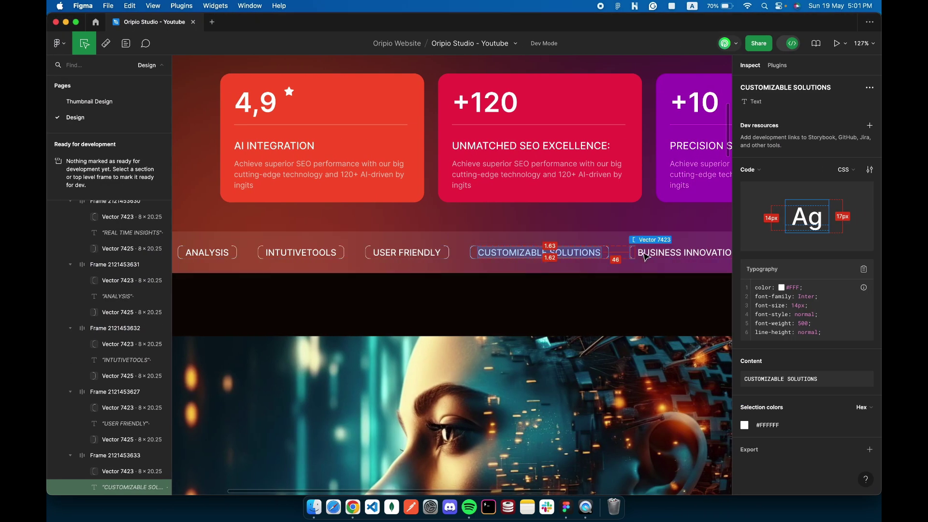
pyautogui.click(677, 250)
pyautogui.hotkey('ctrl', 'Left')
pyautogui.click(91, 403)
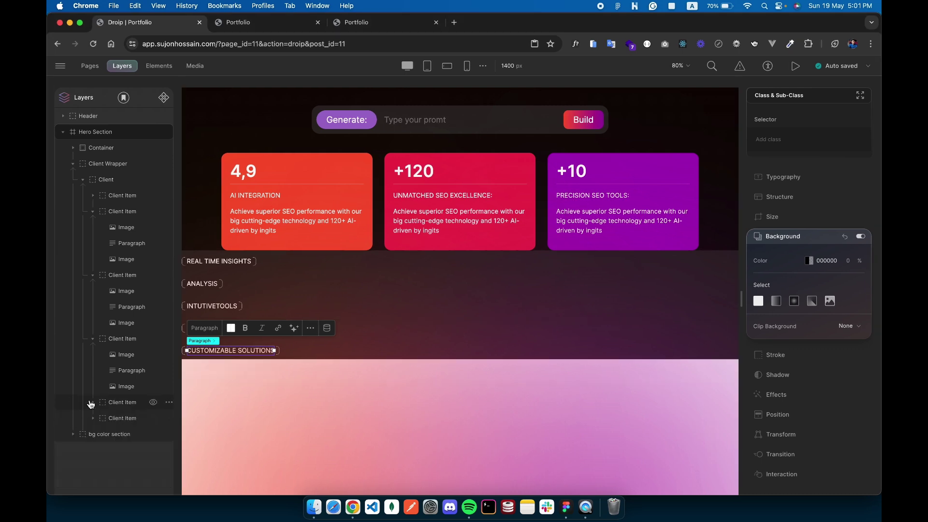
pyautogui.click(114, 418)
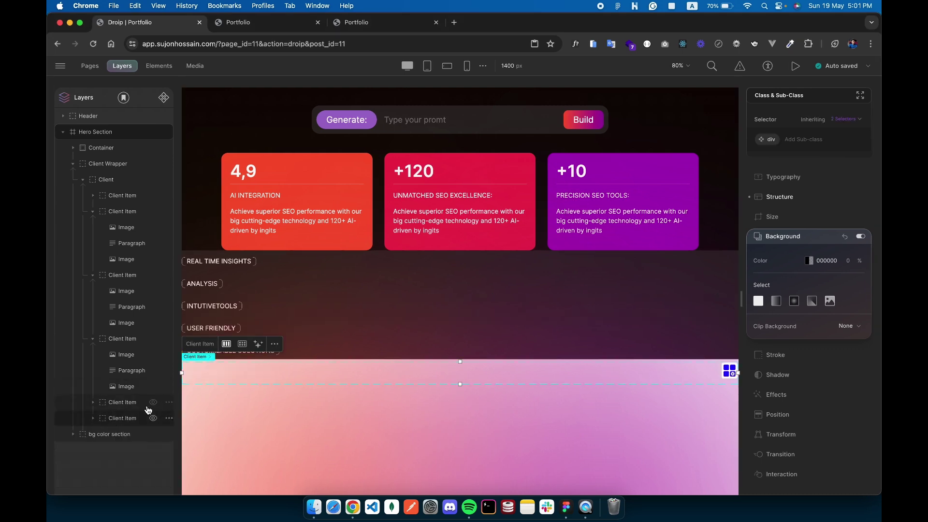
pyautogui.doubleClick(250, 374)
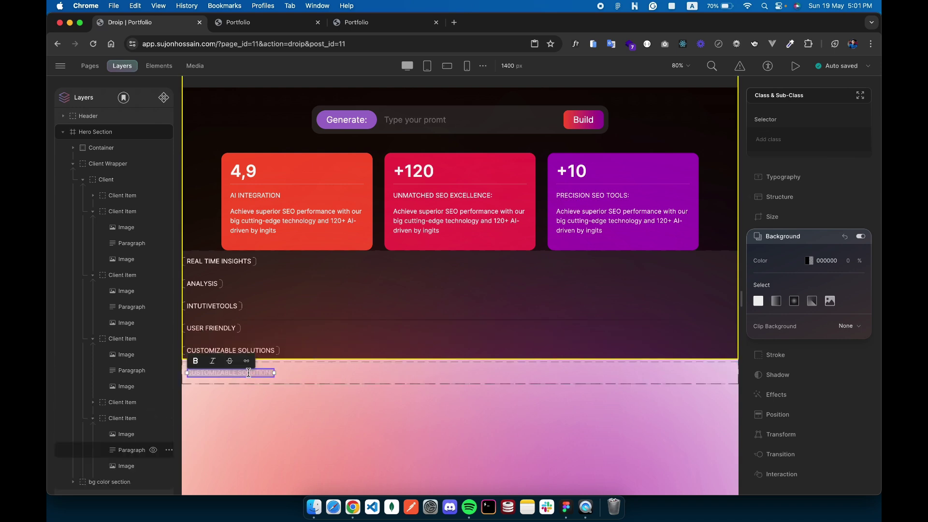
pyautogui.press('BackSpace')
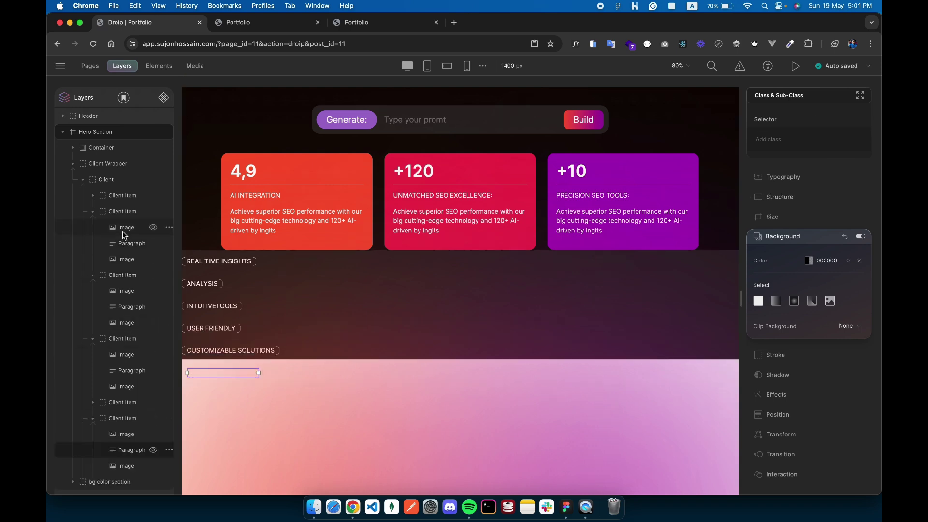
# Set the Client block's display to Flex with a 30 px horizontal gap.
pyautogui.click(83, 180)
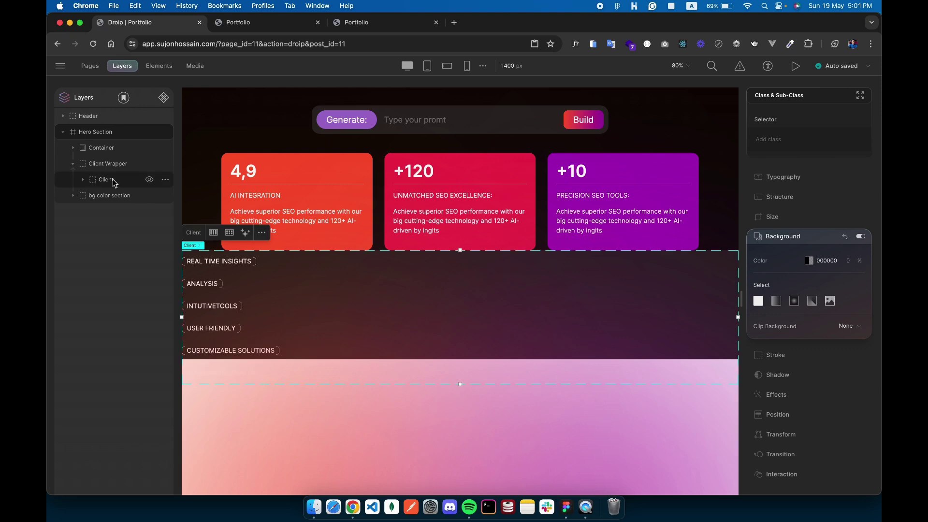
pyautogui.click(783, 236)
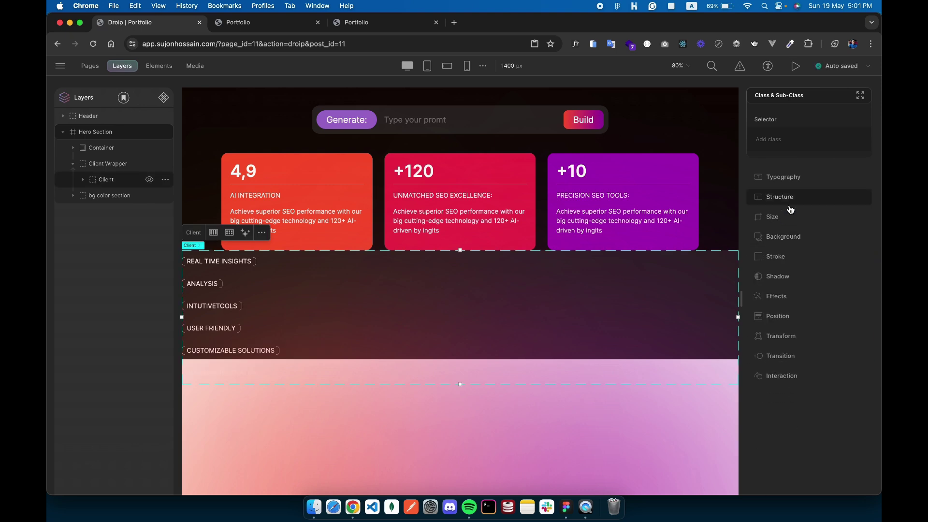
pyautogui.click(789, 207)
pyautogui.click(802, 363)
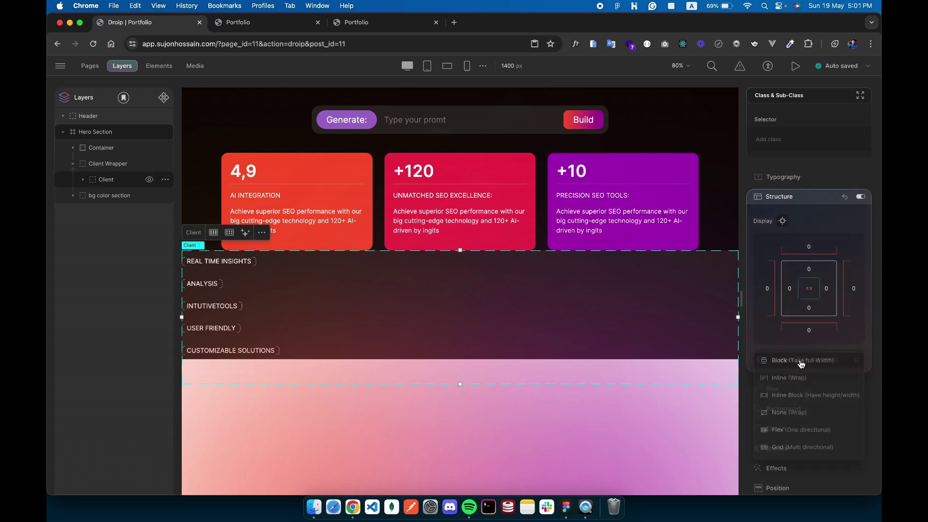
pyautogui.click(796, 433)
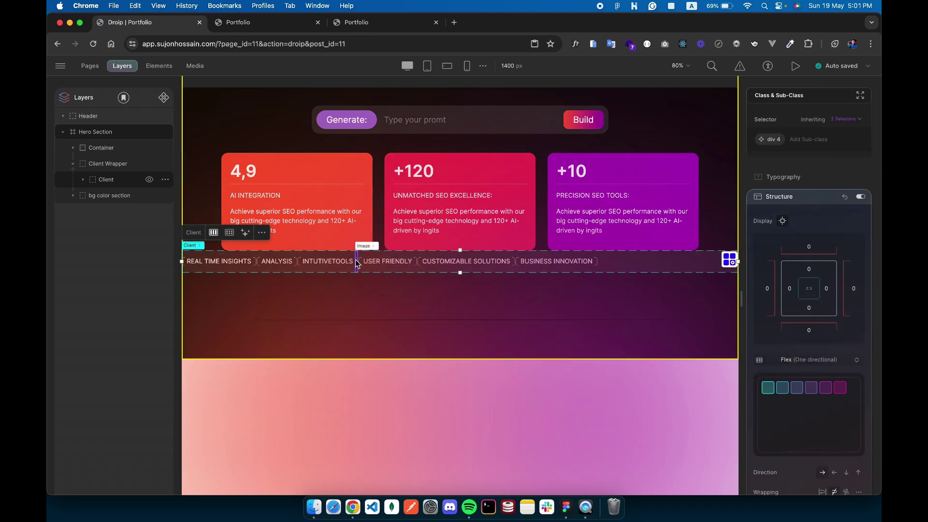
pyautogui.scroll(-2, 842, 476)
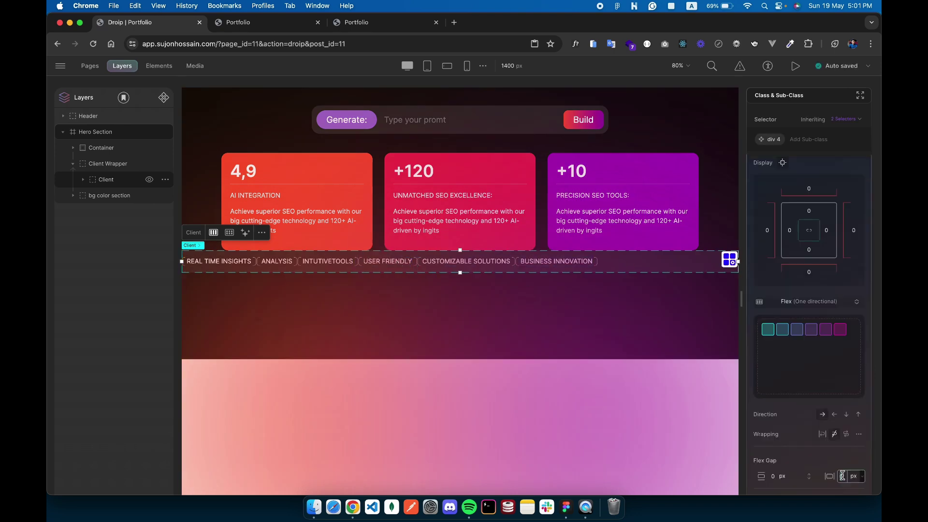
pyautogui.press('Return')
# Duplicate the BUSINESS INNOVATION Client Item in Droip and change one copy's text to "TECH INNOVATION" taken from the Figma design.
pyautogui.hotkey('ctrl', 'Right')
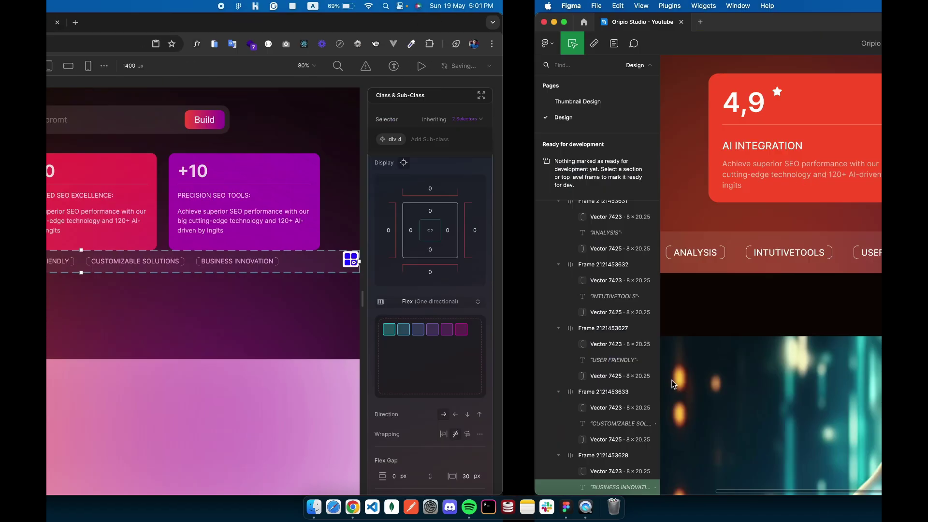
pyautogui.hscroll(5, 508, 263)
pyautogui.click(508, 261)
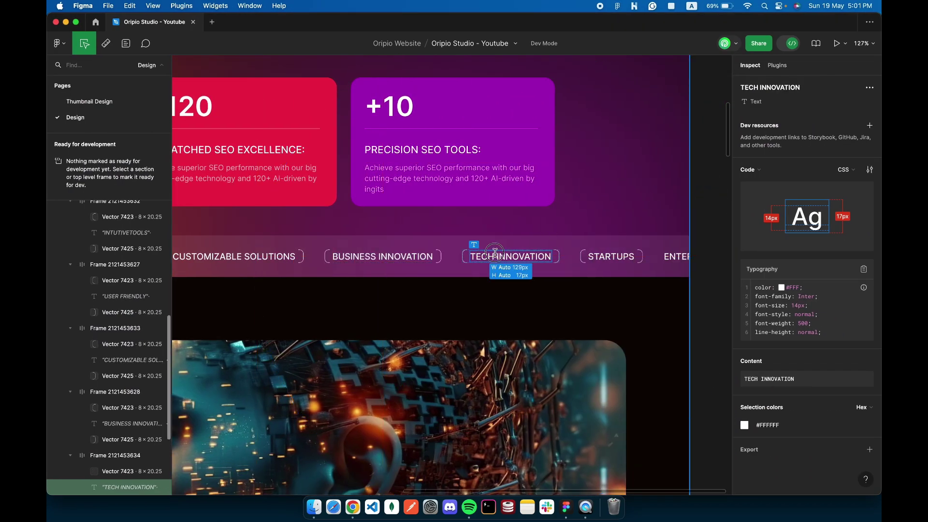
pyautogui.hotkey('ctrl', 'Left')
pyautogui.click(84, 180)
pyautogui.click(121, 275)
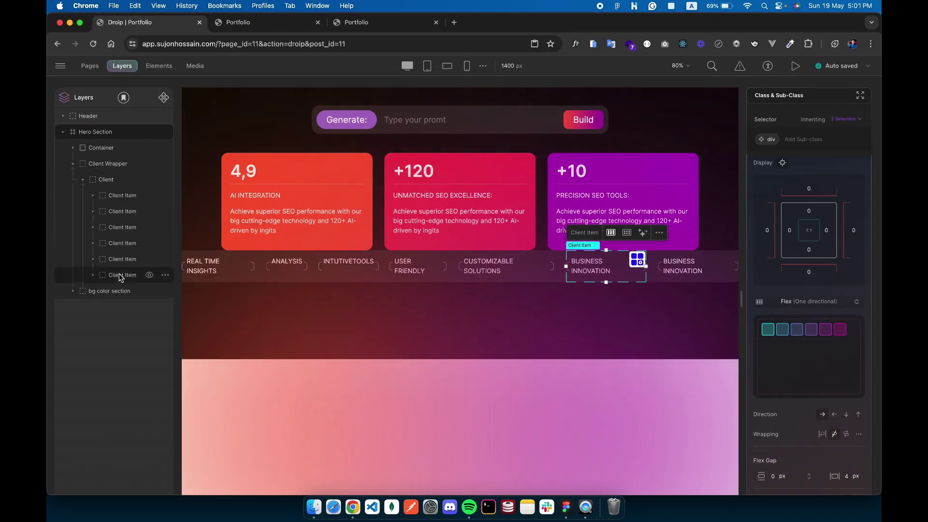
pyautogui.tripleClick(594, 269)
pyautogui.write('TECH INNOVATION')
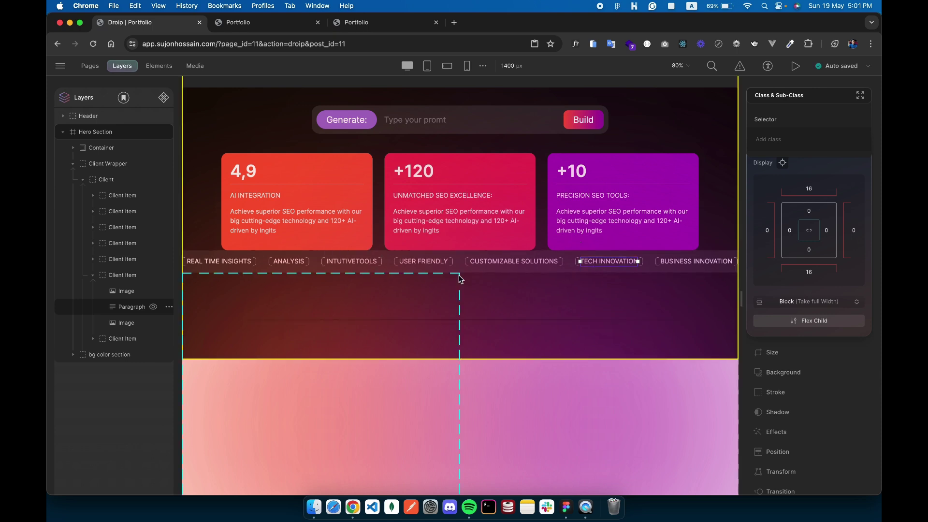
# Duplicate the BUSINESS INNOVATION Client Item at the end of the client strip.
pyautogui.click(94, 276)
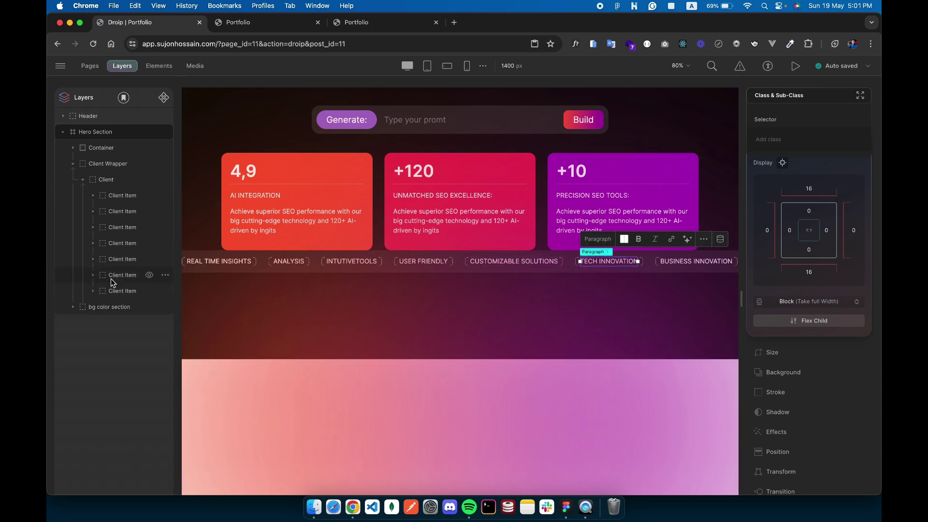
pyautogui.click(109, 289)
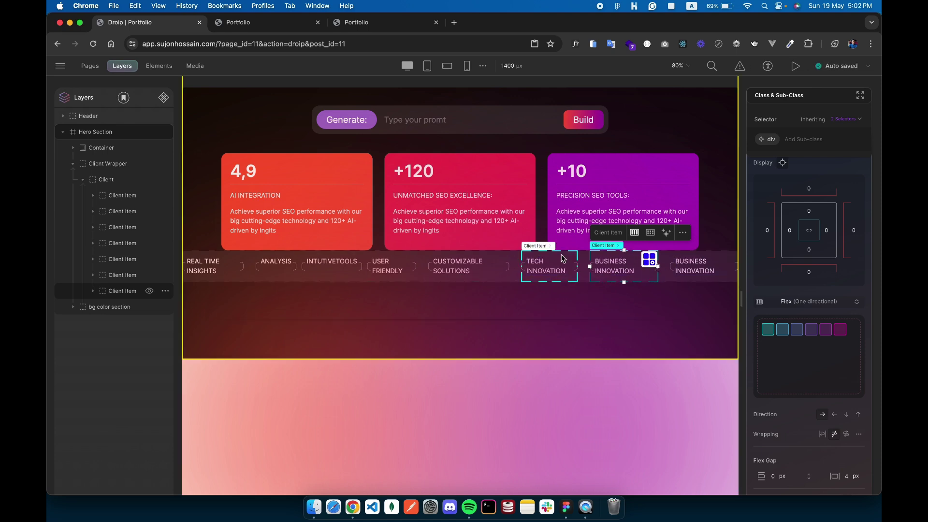
pyautogui.scroll(-2, 814, 316)
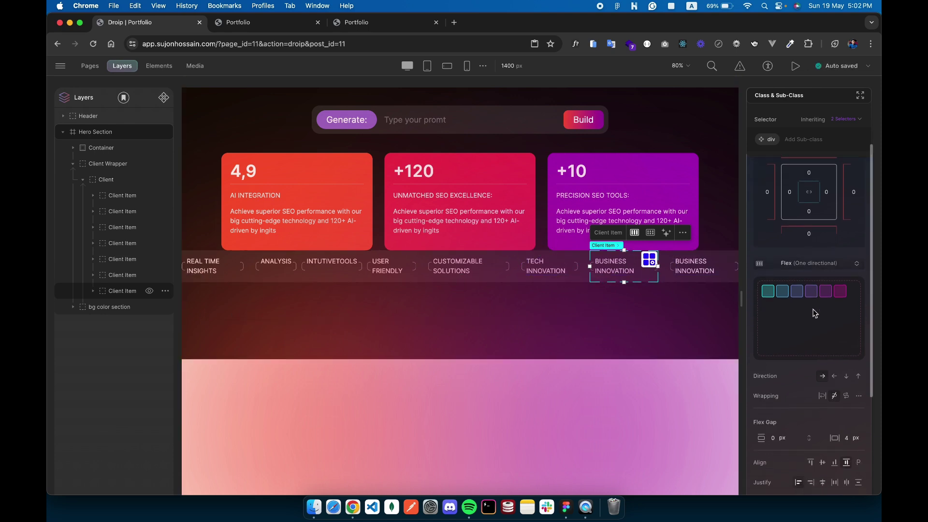
# Rename the class of the INTUTIVETOOLS Client Item block to client-item.
pyautogui.click(121, 196)
pyautogui.click(111, 229)
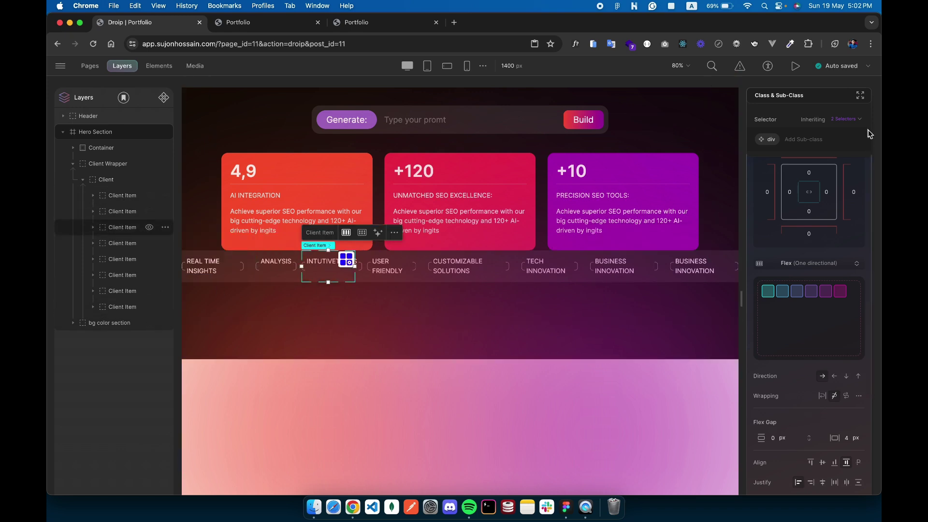
pyautogui.click(779, 141)
pyautogui.click(793, 149)
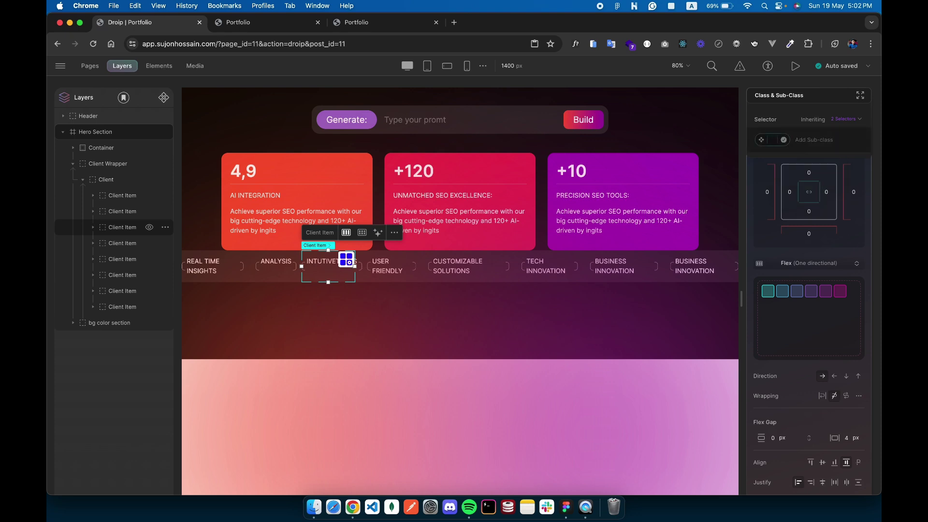
pyautogui.write('client-item')
pyautogui.press('Return')
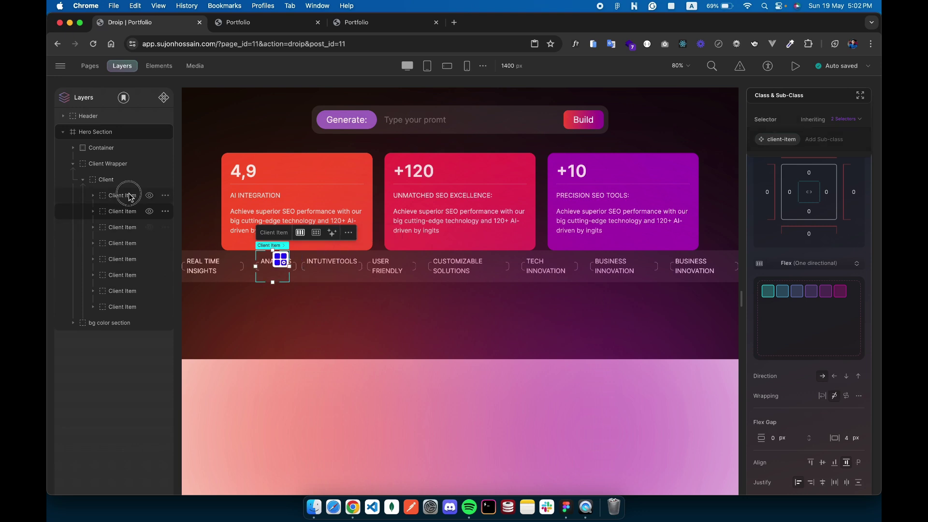
# Enable the flex ratio for the TECH INNOVATION Client Item's client-item class and set Shrink to 0.
pyautogui.click(109, 280)
pyautogui.scroll(-4, 805, 406)
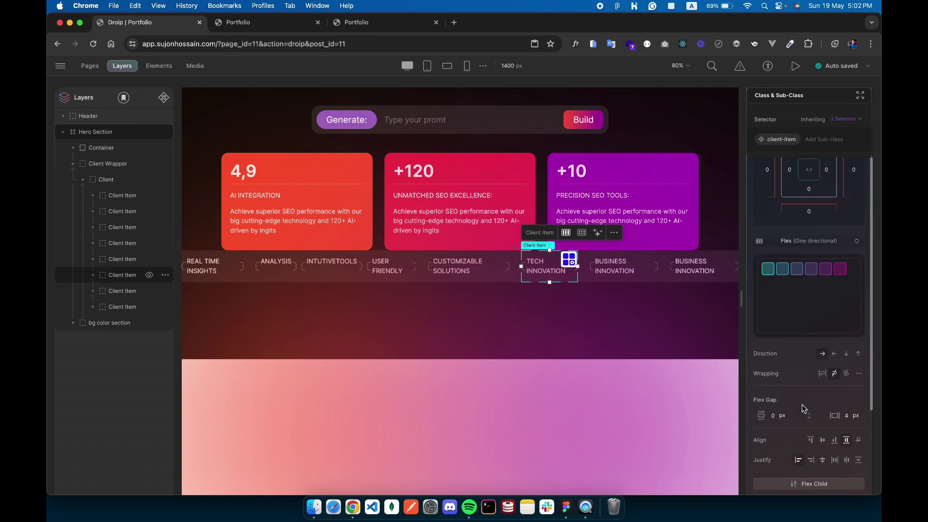
pyautogui.click(805, 410)
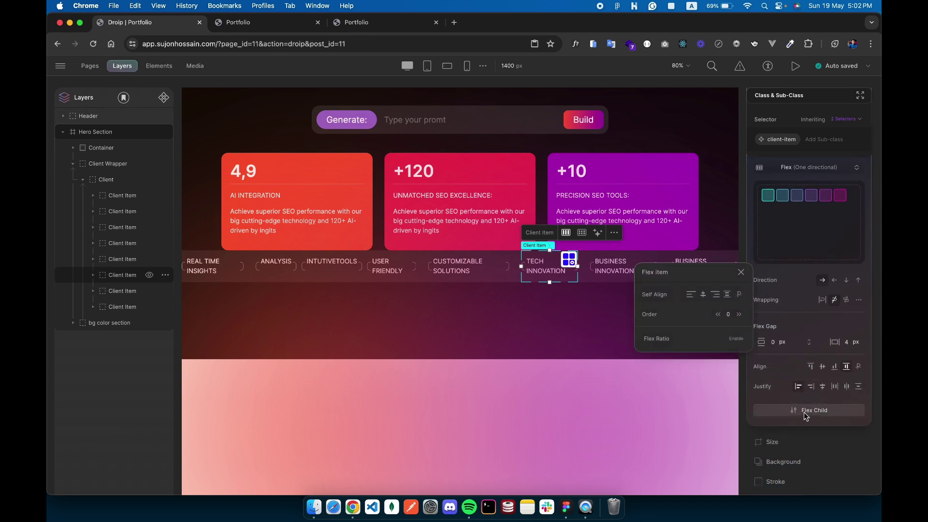
pyautogui.click(657, 343)
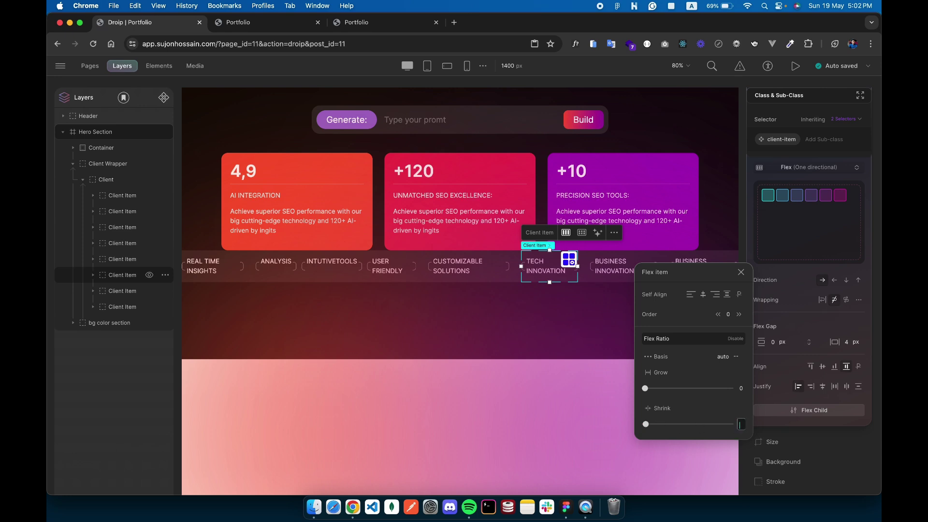
pyautogui.press('Return')
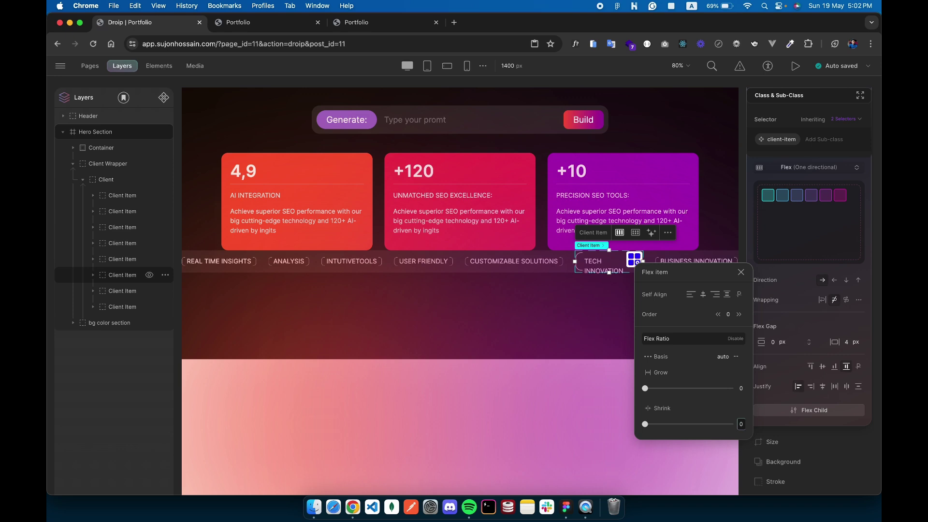
pyautogui.click(558, 359)
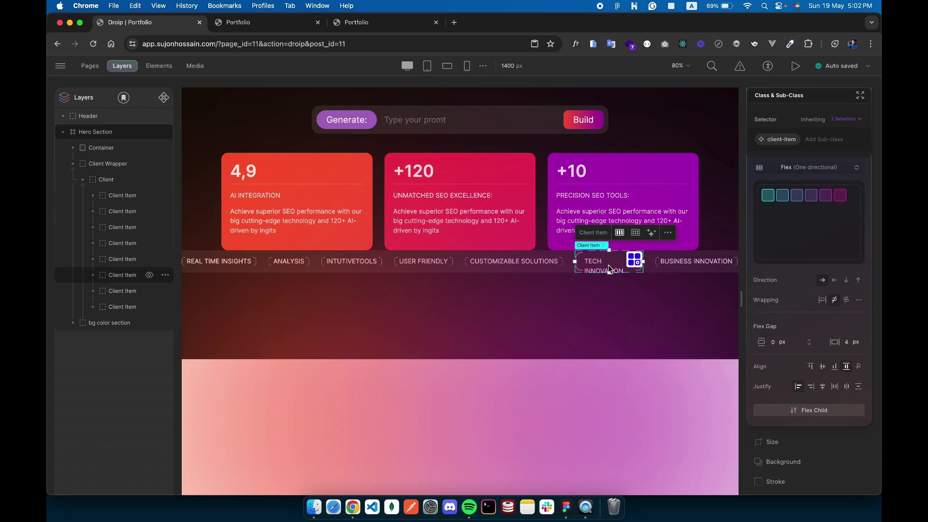
# Widen the TECH INNOVATION paragraph in the client strip so its text fits on one line.
pyautogui.click(603, 269)
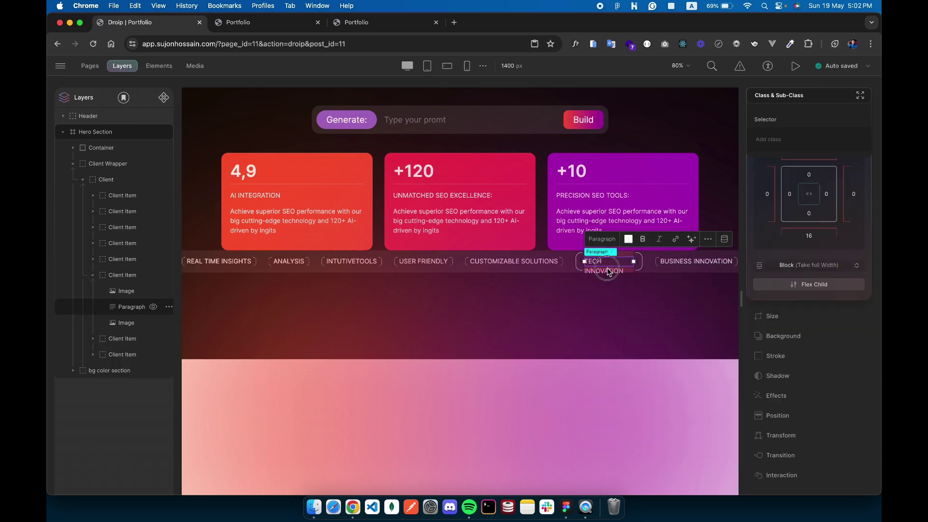
pyautogui.moveTo(634, 261); pyautogui.dragTo(638, 263)
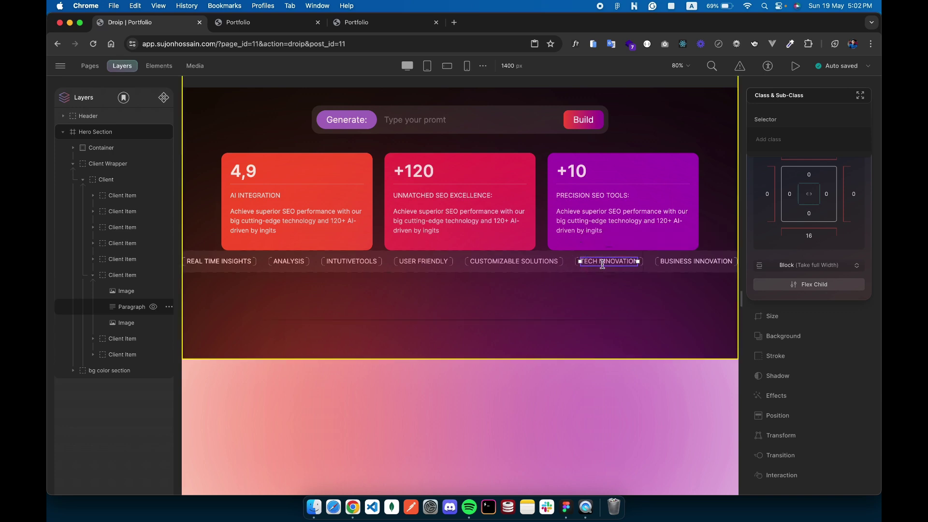
pyautogui.hscroll(3, 694, 279)
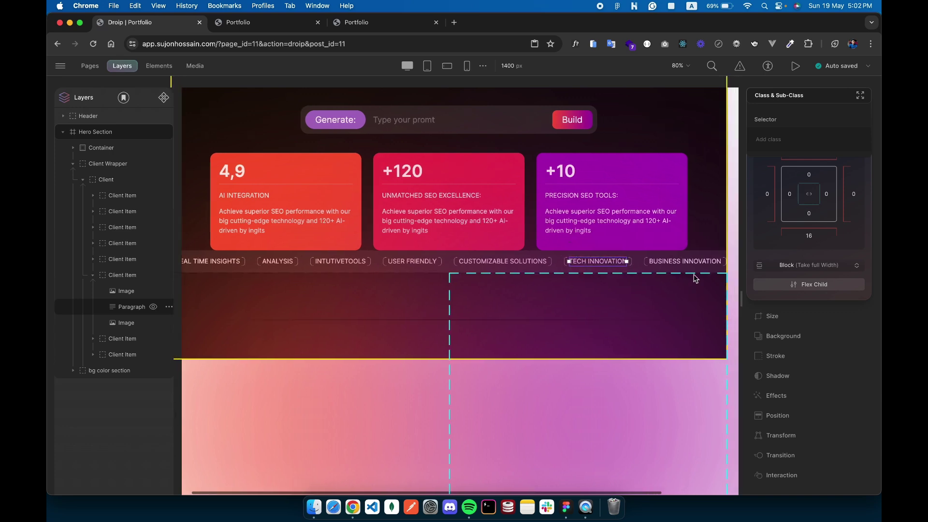
pyautogui.hscroll(-3, 694, 279)
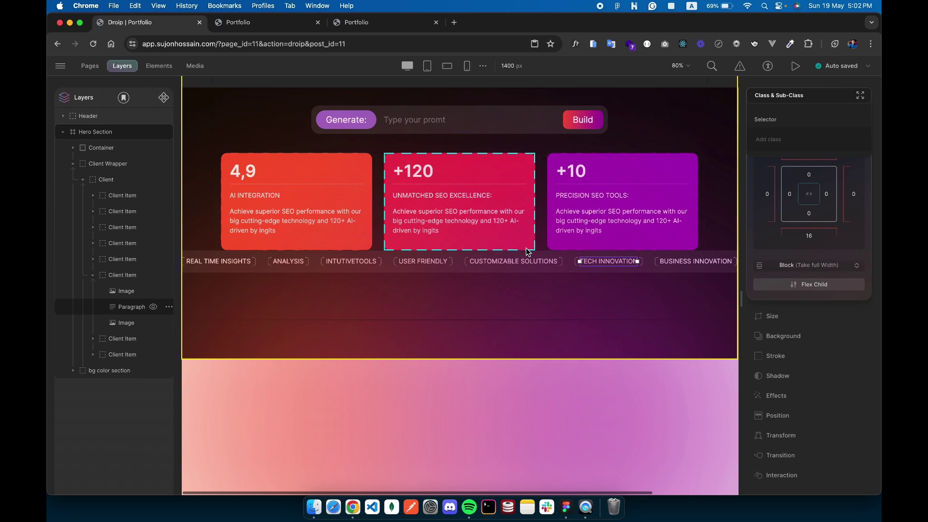
# Set the Client Wrapper's top margin to 90 px.
pyautogui.click(90, 279)
pyautogui.click(104, 164)
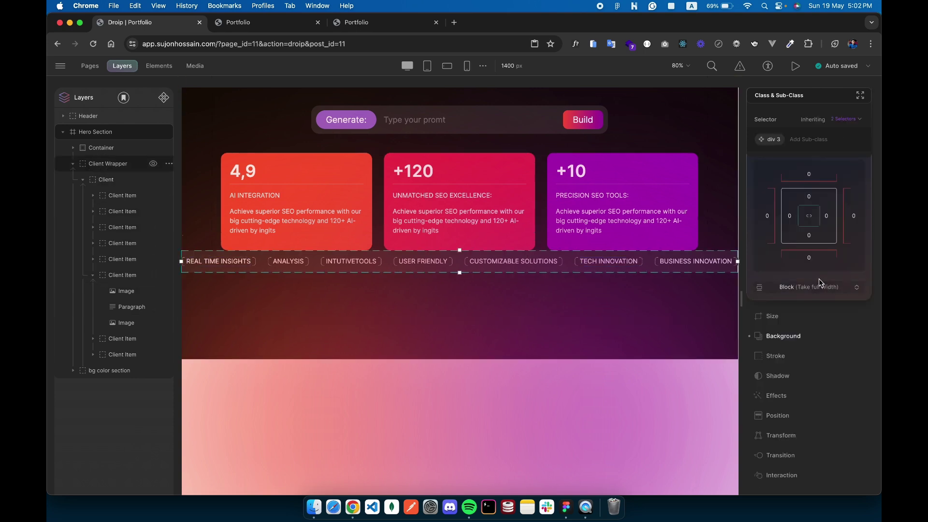
pyautogui.scroll(1, 821, 283)
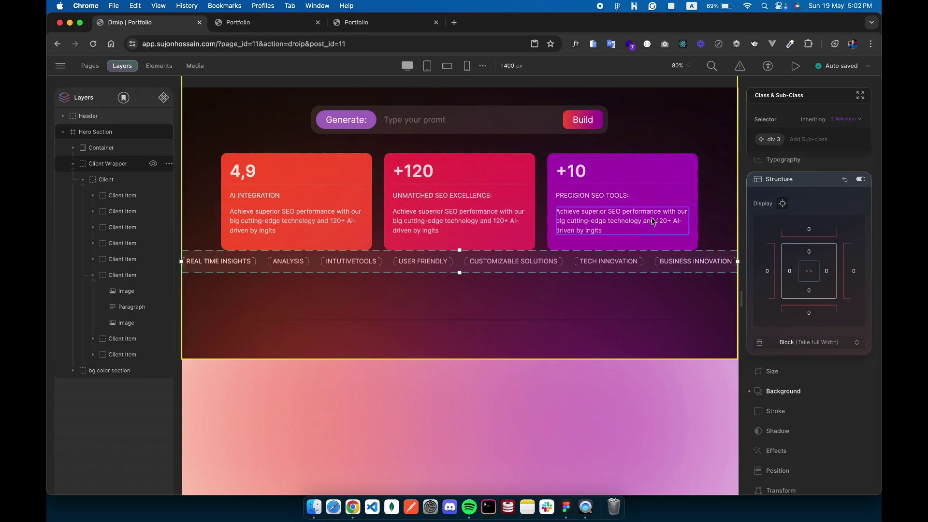
pyautogui.click(812, 232)
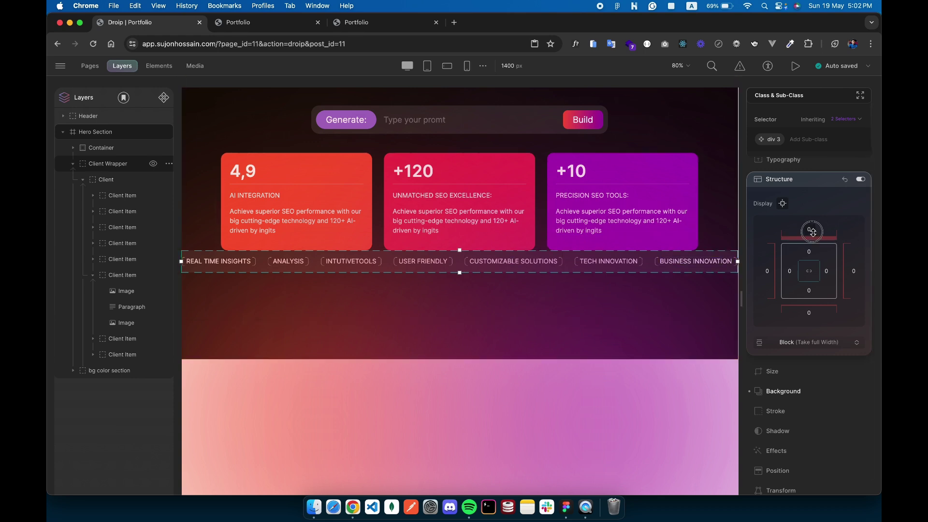
pyautogui.press('Return')
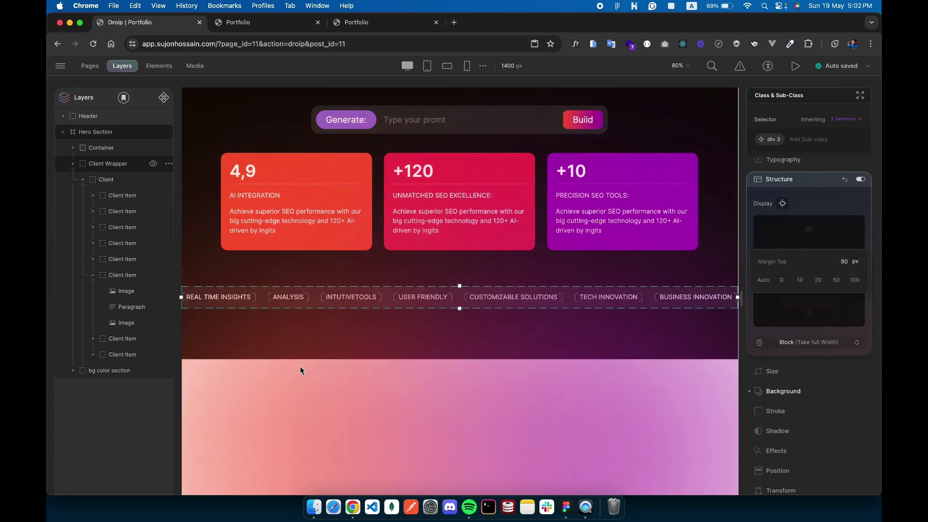
# Turn on Clip Content with Hidden overflow for the Hero Section.
pyautogui.click(83, 133)
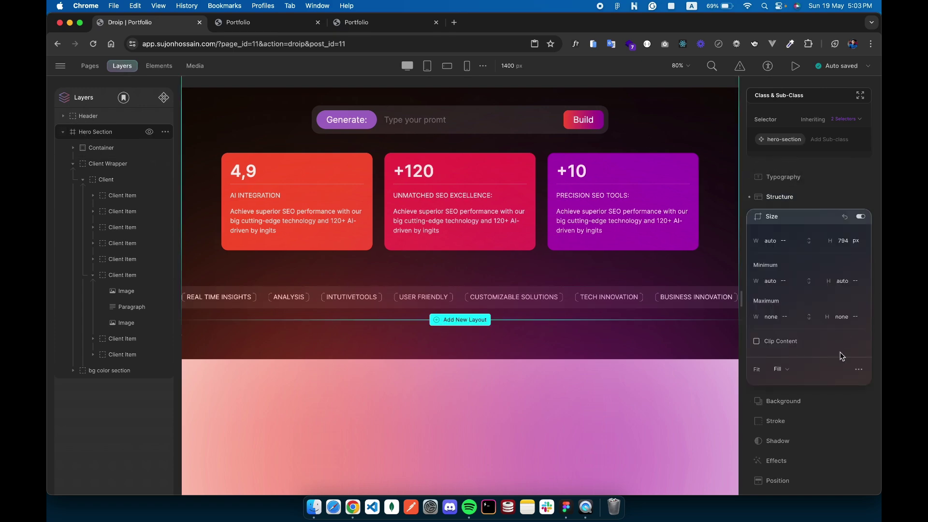
pyautogui.click(764, 344)
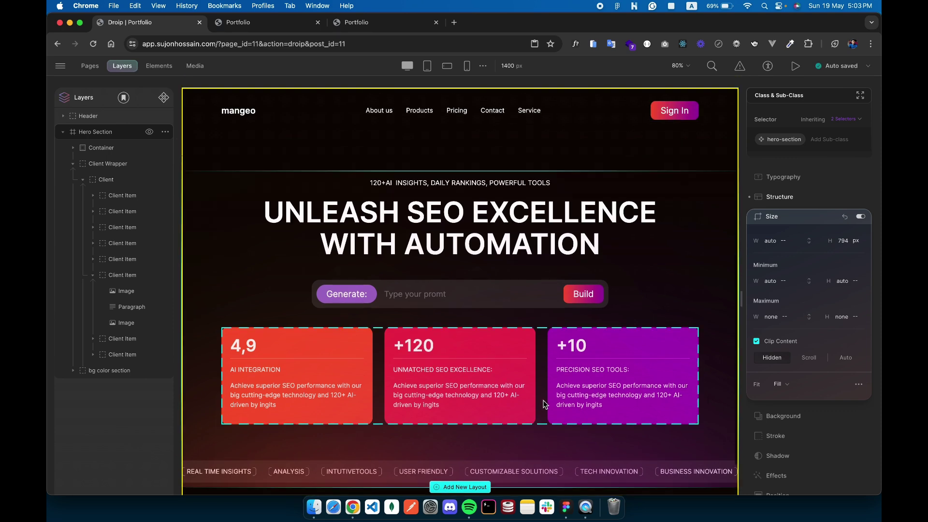
pyautogui.scroll(-1, 414, 347)
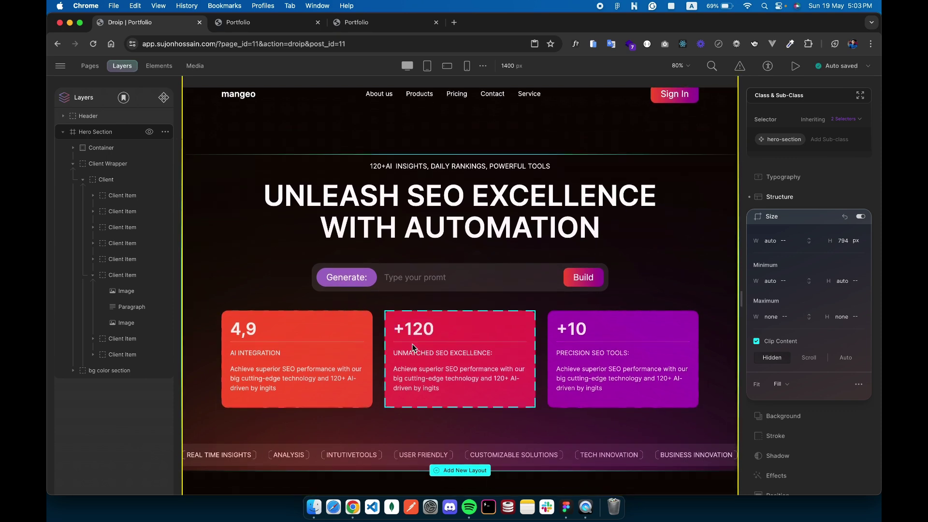
pyautogui.click(386, 23)
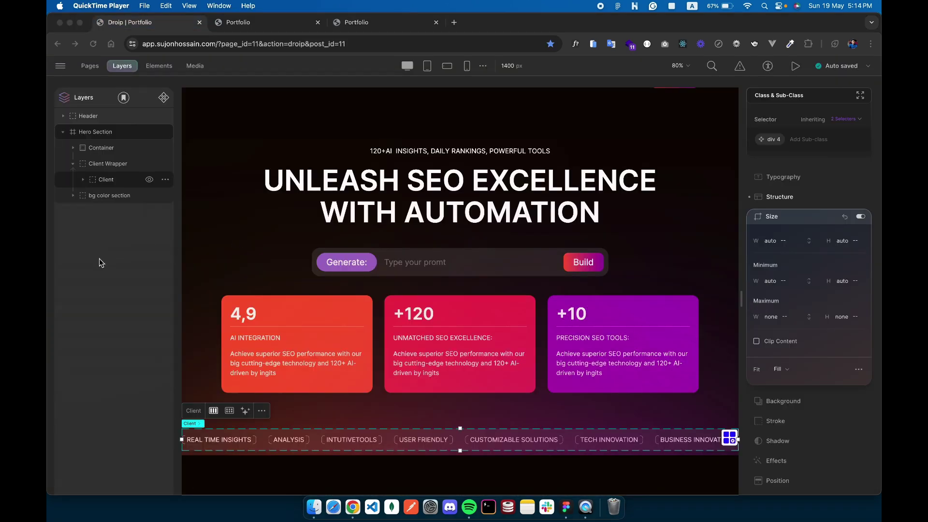
# Add a Move action for the Client Wrapper to the page-load custom response and stretch it over a 10 s timeline.
pyautogui.click(99, 259)
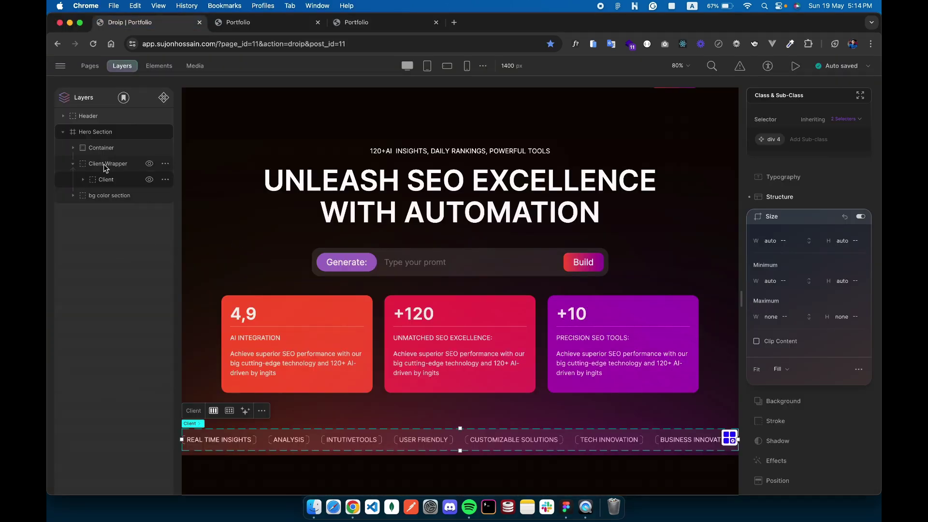
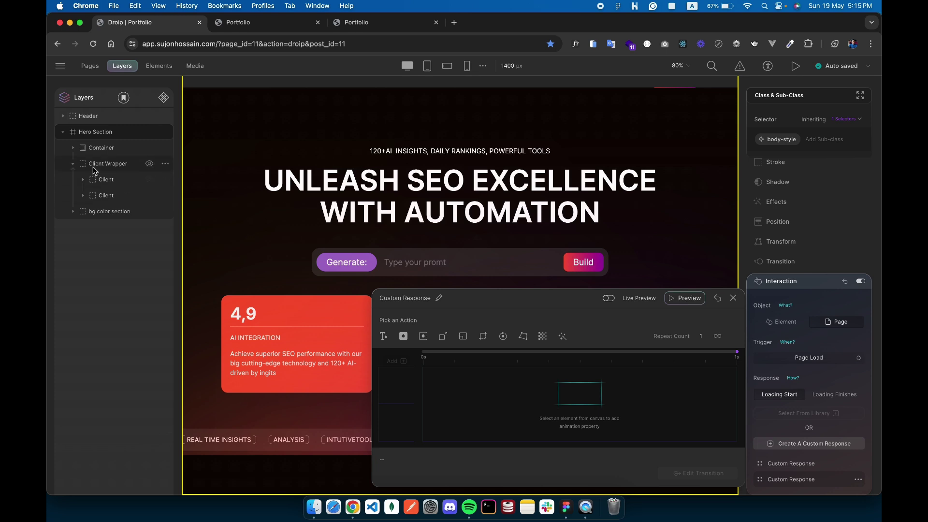
pyautogui.click(93, 168)
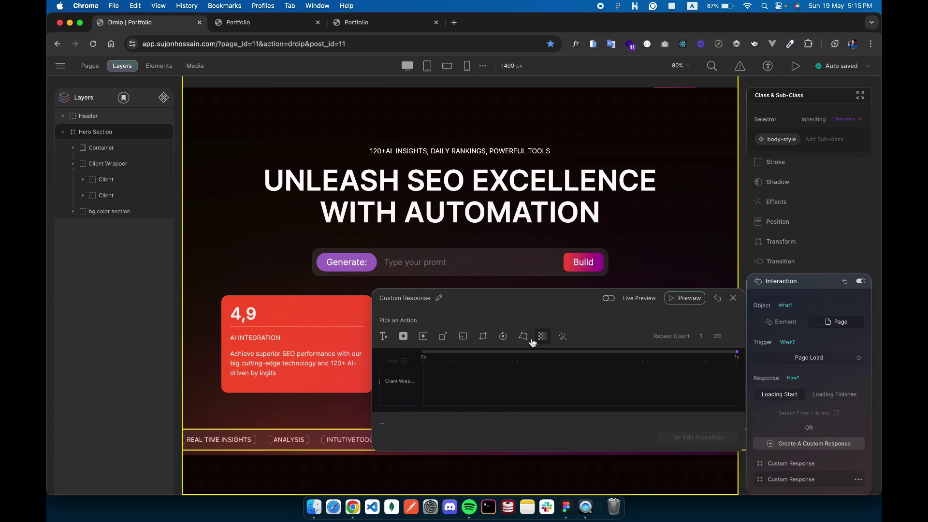
pyautogui.click(426, 379)
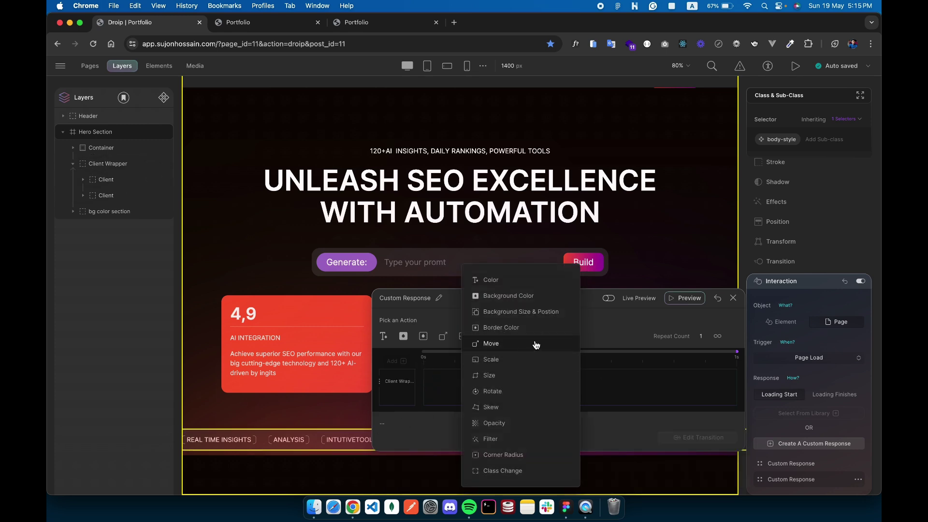
pyautogui.click(515, 344)
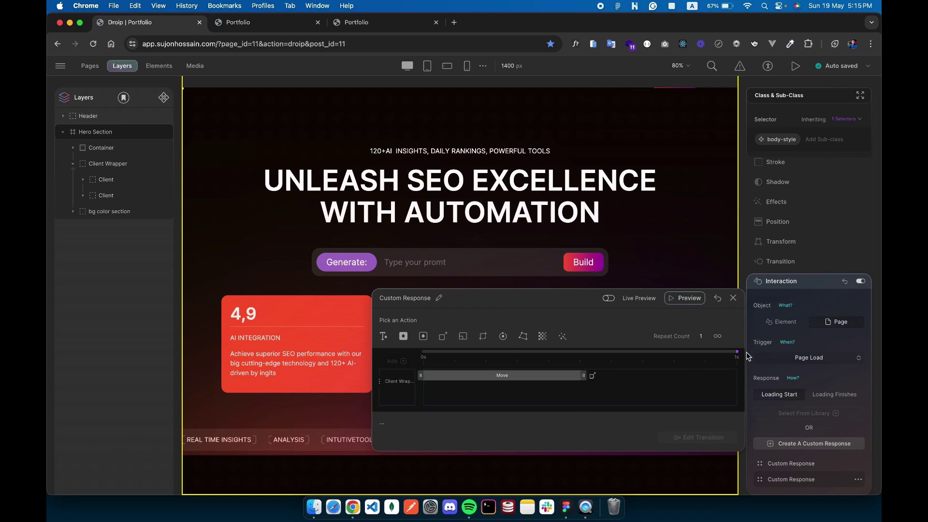
pyautogui.moveTo(739, 352); pyautogui.dragTo(781, 352)
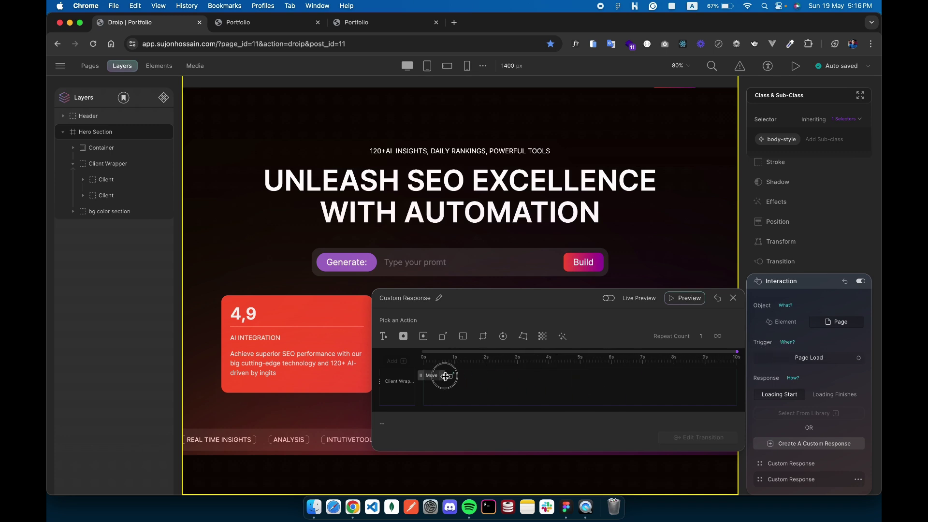
pyautogui.moveTo(445, 376); pyautogui.dragTo(748, 375)
pyautogui.click(625, 377)
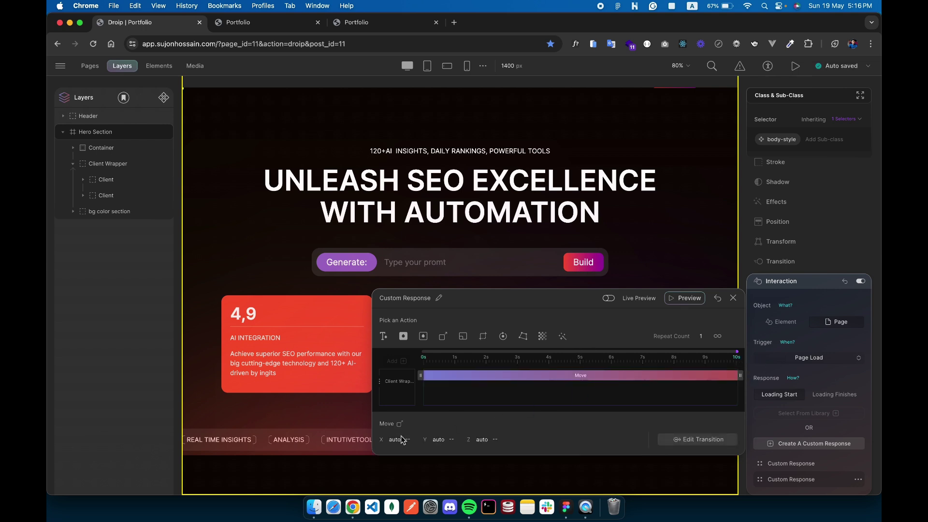
# Set the Client Wrapper's Move X to -50% with infinite repeat, preview the animation and close the response editor.
pyautogui.click(390, 439)
pyautogui.press('Return')
pyautogui.click(680, 300)
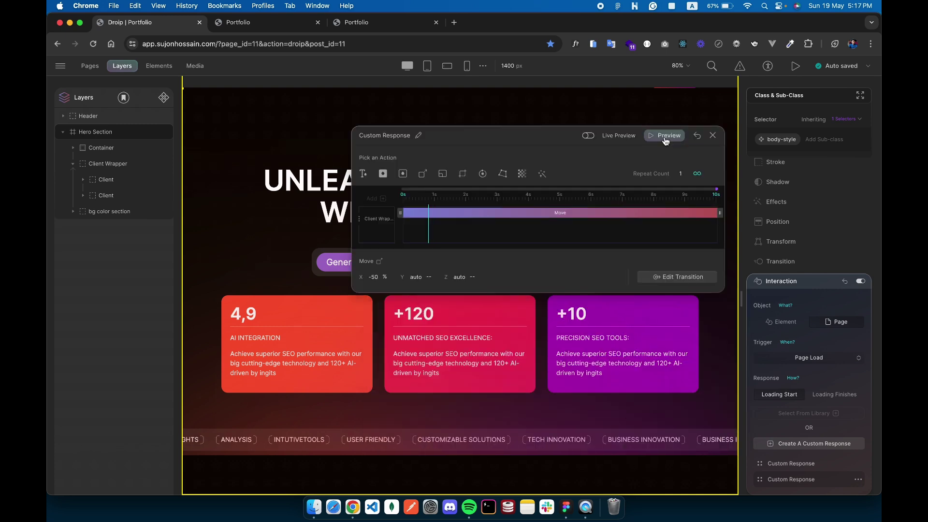
pyautogui.click(712, 135)
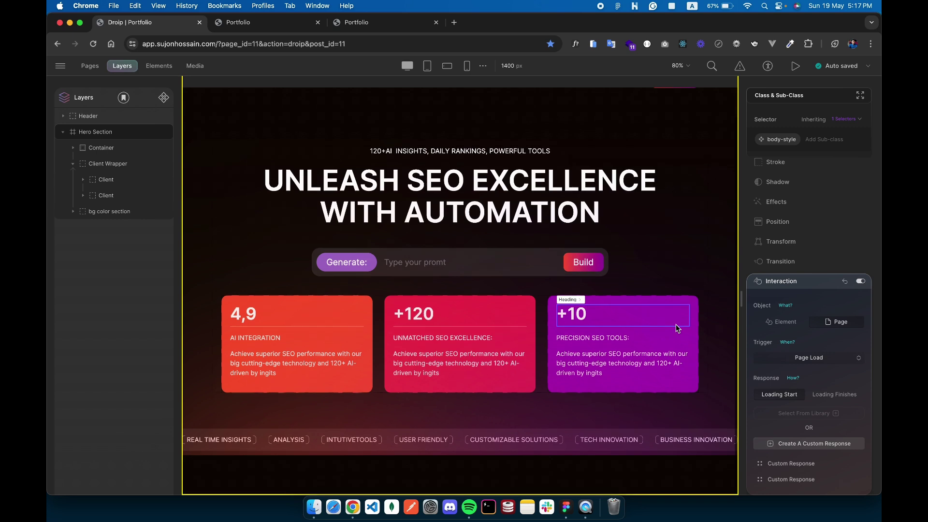
# Collapse the Hero Section's layers and add a new Section directly below it on the page.
pyautogui.click(62, 133)
pyautogui.click(63, 132)
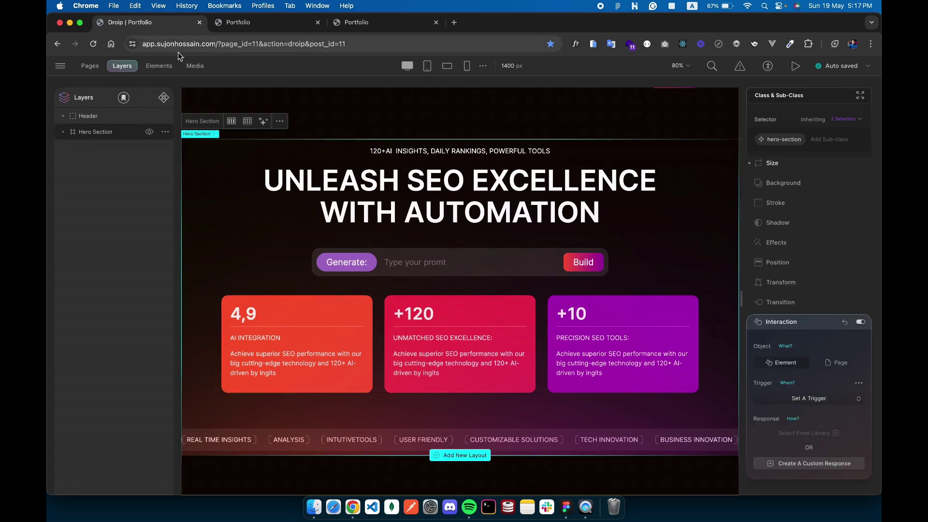
pyautogui.click(159, 66)
pyautogui.moveTo(78, 153); pyautogui.dragTo(201, 465)
pyautogui.scroll(-5, 273, 437)
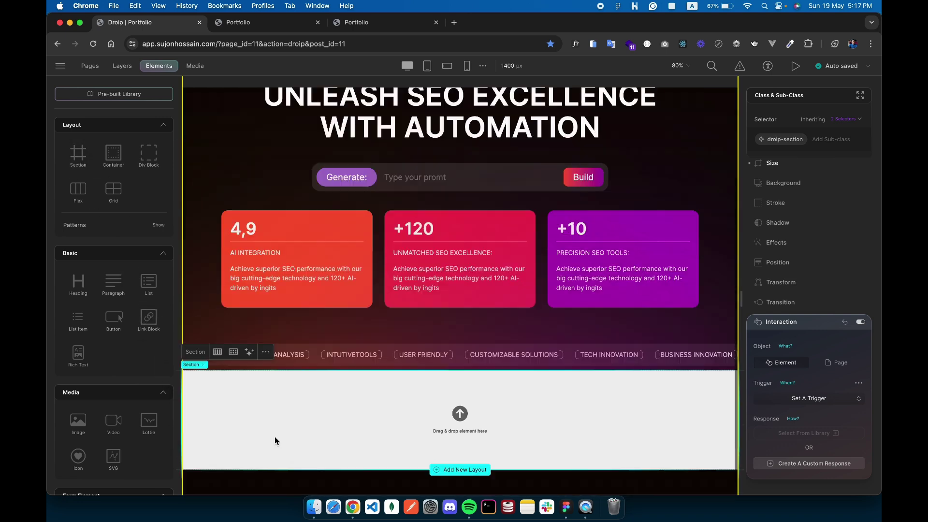
# Nest a Container in the new section, with a Div Block inside it holding an Image element.
pyautogui.moveTo(120, 149); pyautogui.dragTo(296, 387)
pyautogui.moveTo(144, 161); pyautogui.dragTo(317, 425)
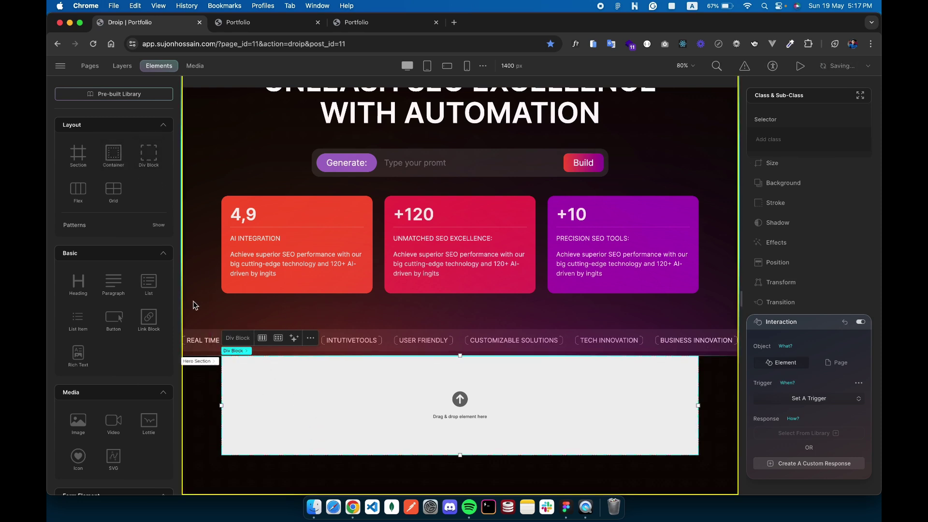
pyautogui.click(87, 428)
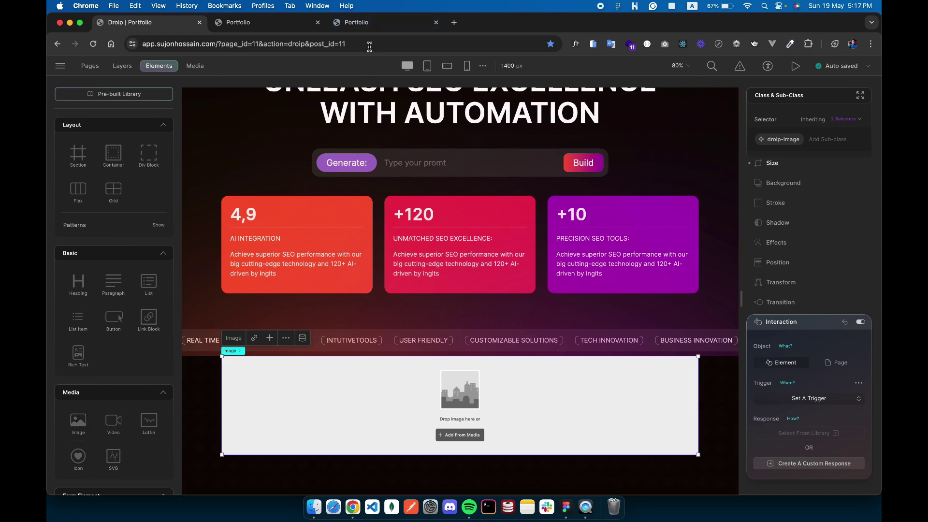
# Check the image section on the published Portfolio page, then fill the new Image element with ai-picture from My Files in Droip.
pyautogui.click(357, 23)
pyautogui.scroll(-5, 486, 338)
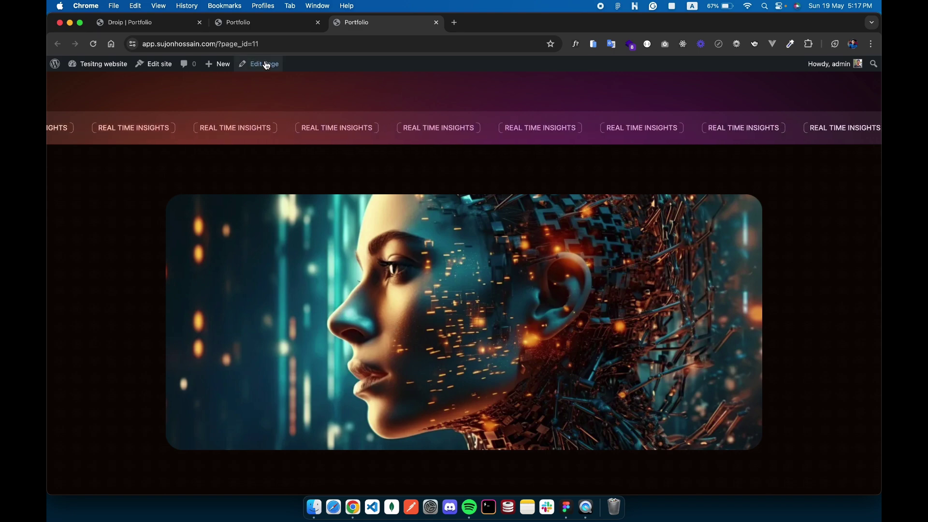
pyautogui.click(266, 65)
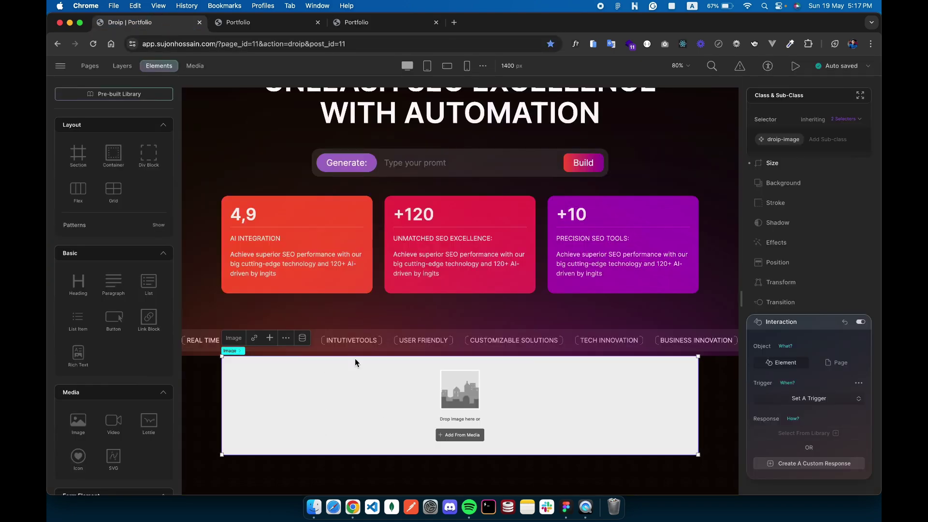
pyautogui.click(270, 338)
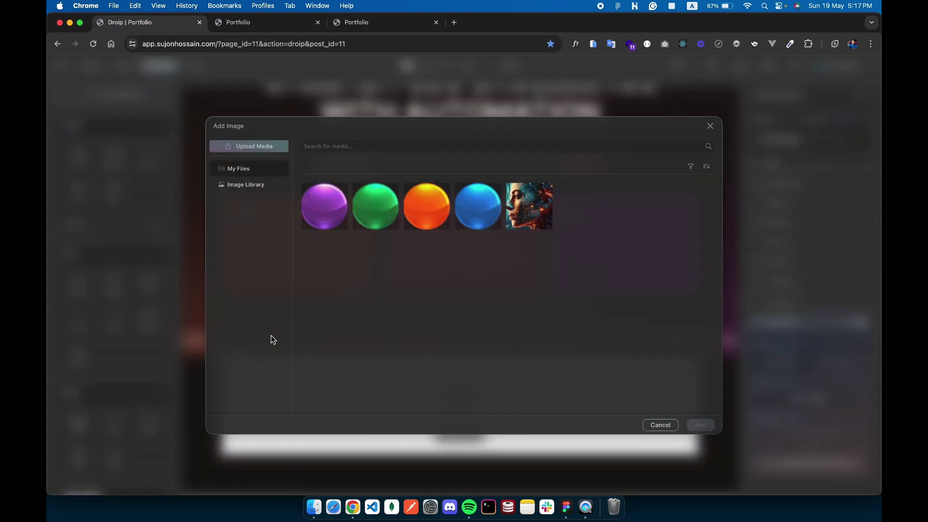
pyautogui.click(526, 202)
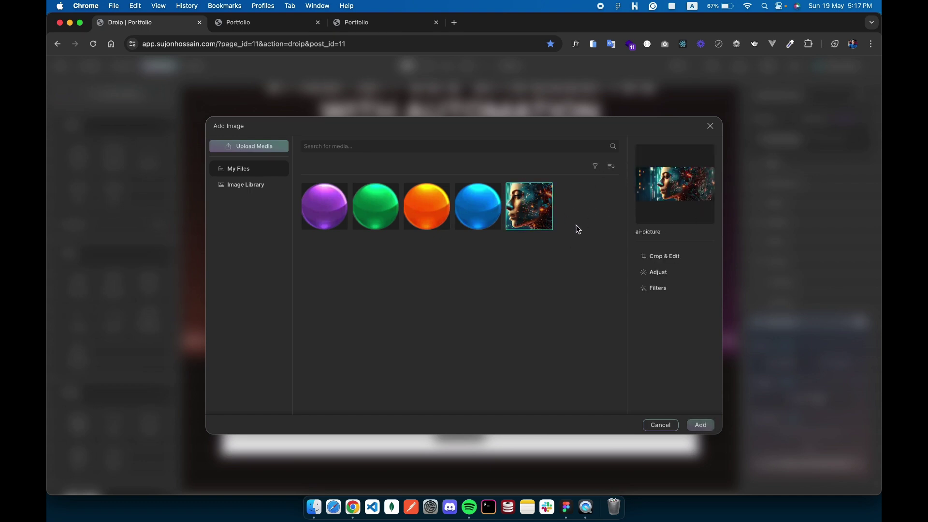
pyautogui.click(700, 425)
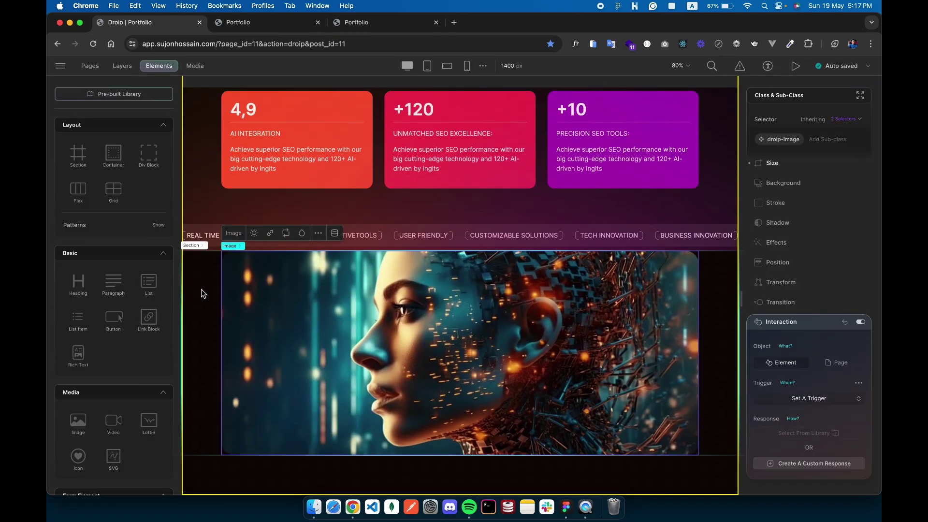
# Set the AI image section's top and bottom margins to 100 px.
pyautogui.click(195, 289)
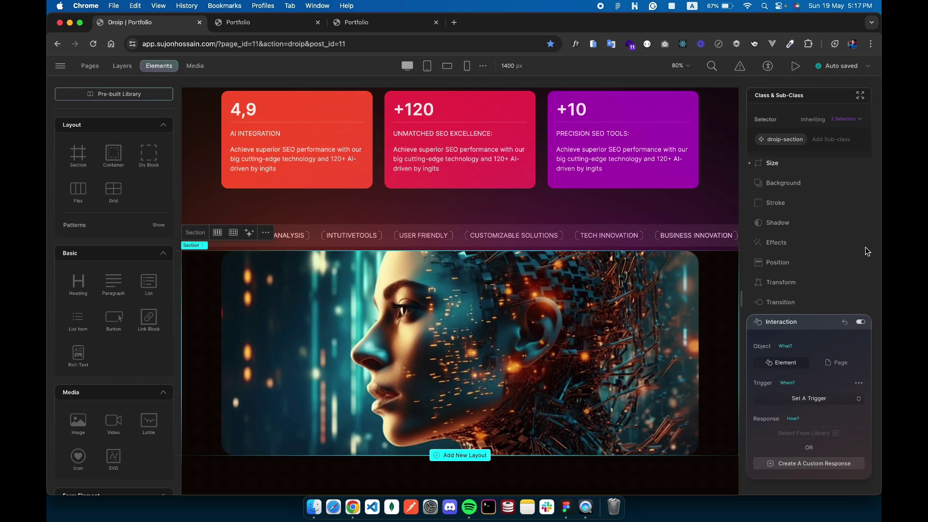
pyautogui.scroll(5, 791, 216)
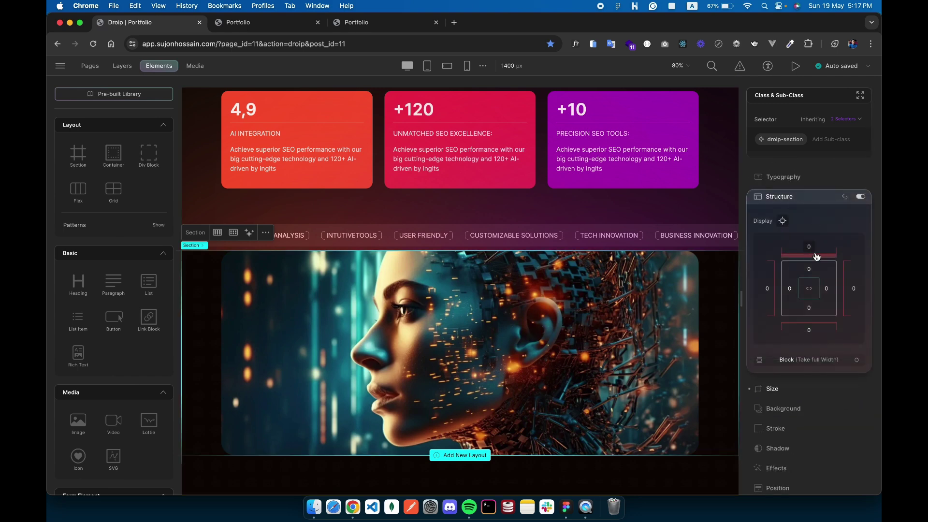
pyautogui.click(809, 252)
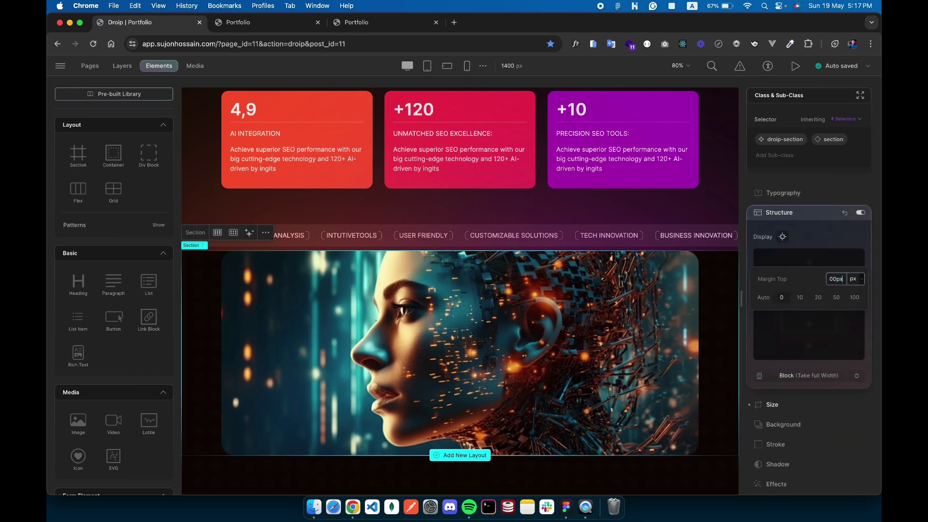
pyautogui.write('100px')
pyautogui.press('Return')
pyautogui.click(825, 335)
pyautogui.click(812, 327)
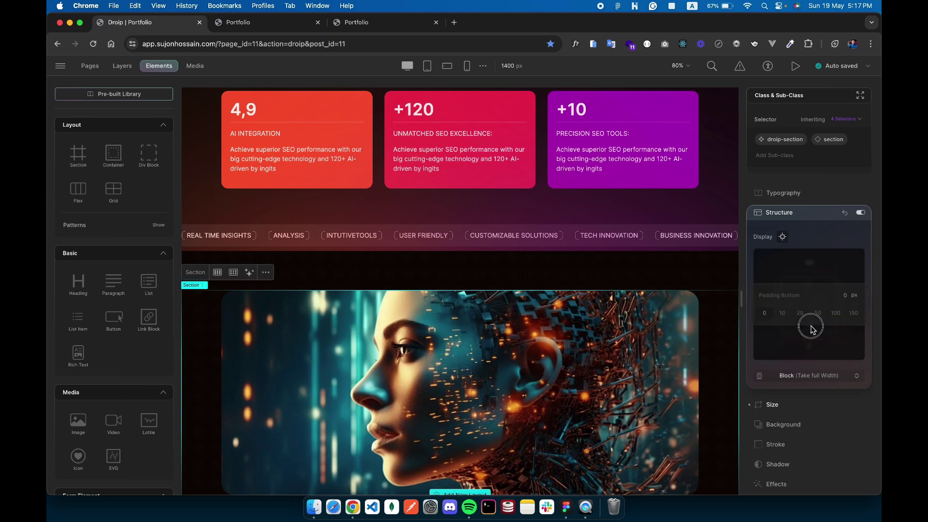
pyautogui.click(802, 340)
pyautogui.click(809, 345)
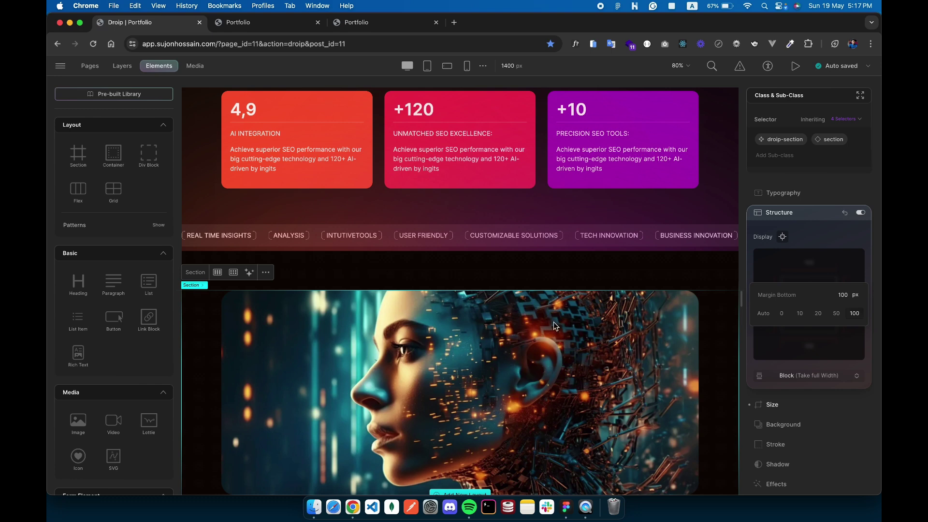
# Add a new Section below the AI image section and place a Container inside it.
pyautogui.scroll(-3, 552, 322)
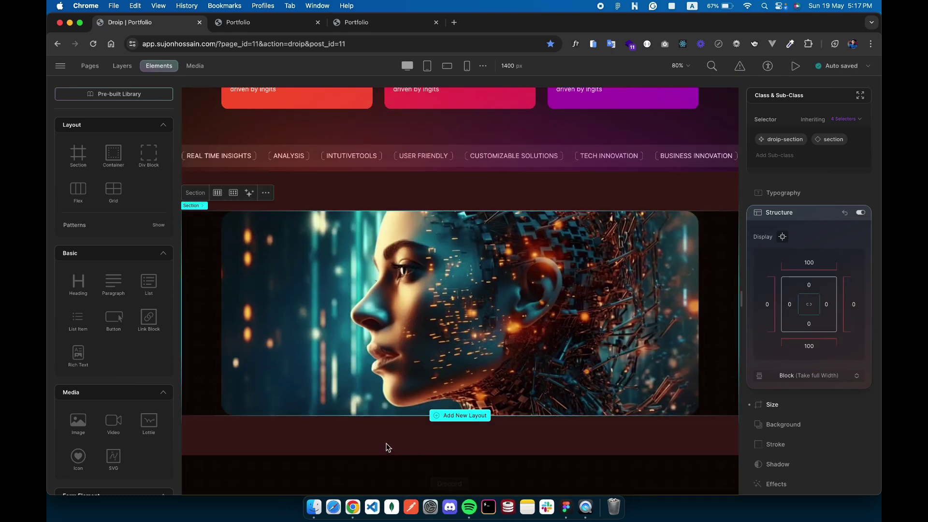
pyautogui.click(340, 452)
pyautogui.moveTo(78, 153); pyautogui.dragTo(220, 478)
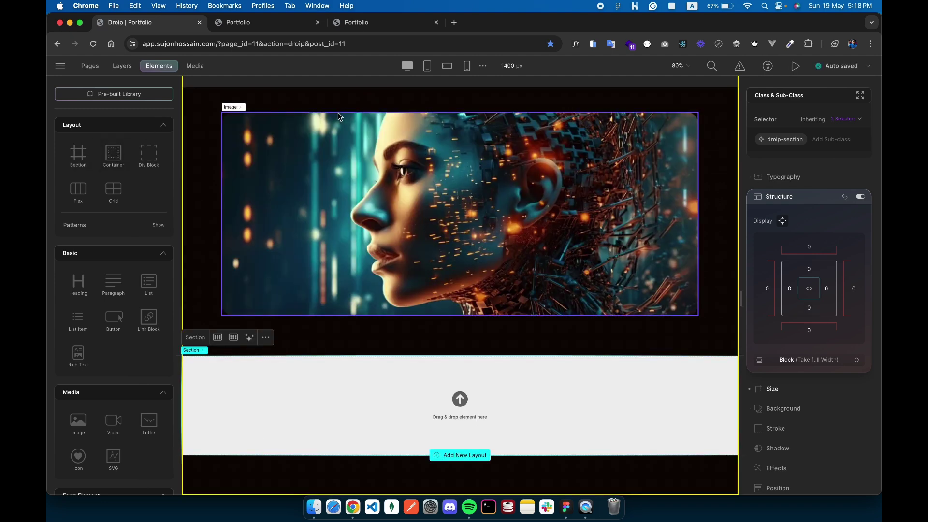
pyautogui.click(112, 158)
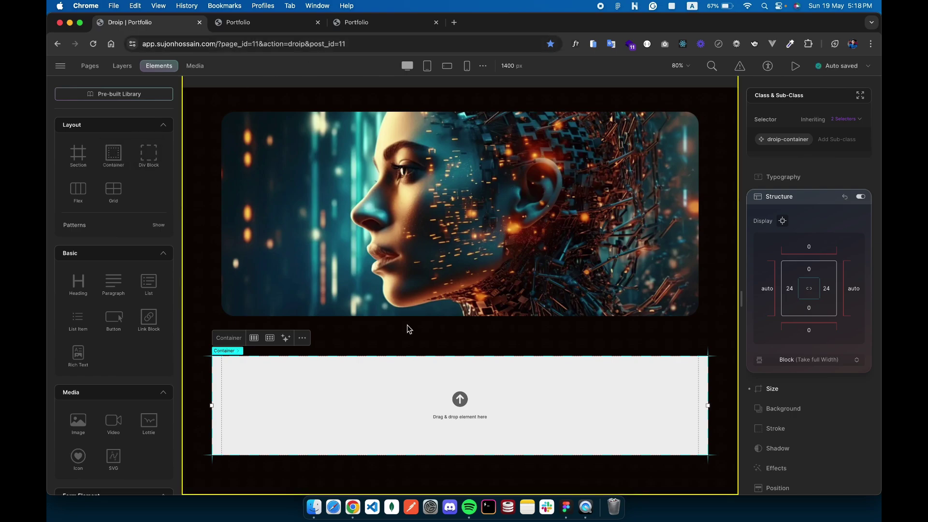
# Examine the text styles of the WE OFFER title and its description in the Figma design, and return to Droip.
pyautogui.press('super+Tab')
pyautogui.scroll(-4, 568, 353)
pyautogui.scroll(-5, 552, 380)
pyautogui.scroll(-3, 552, 380)
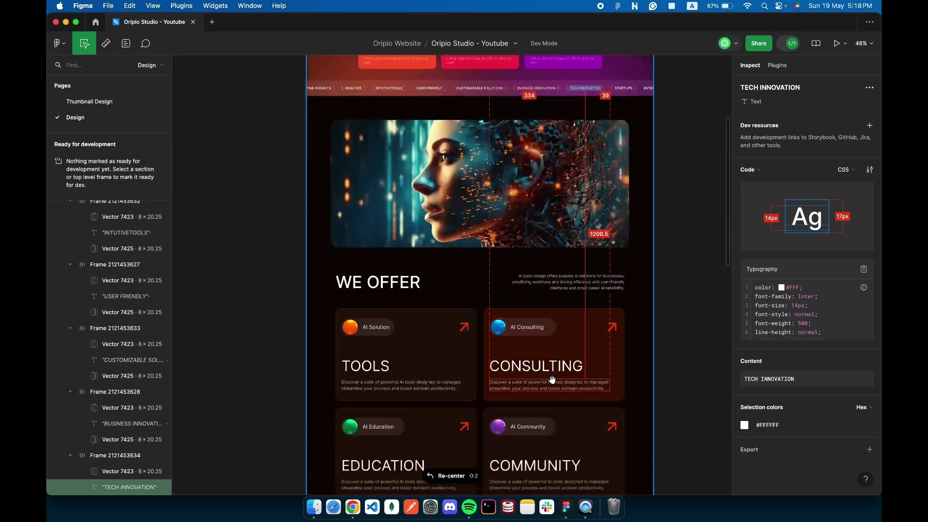
pyautogui.scroll(4, 463, 329)
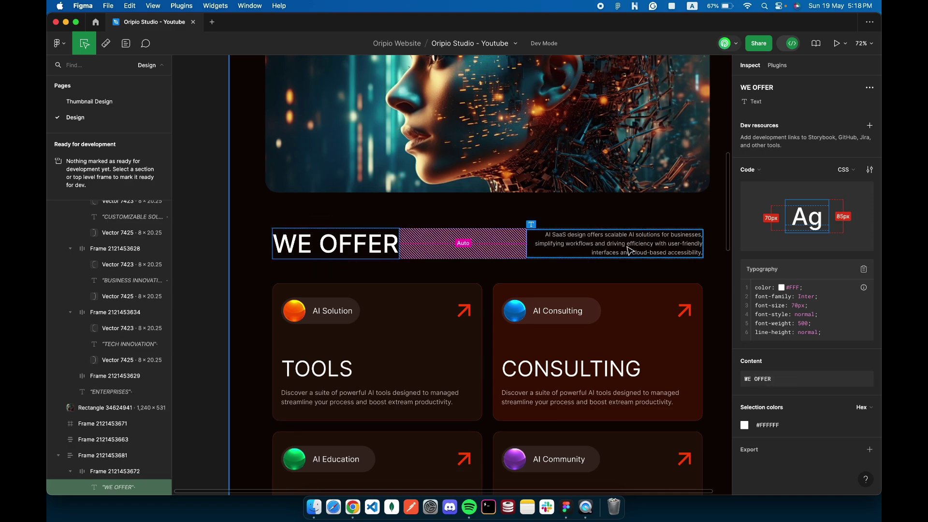
pyautogui.click(626, 246)
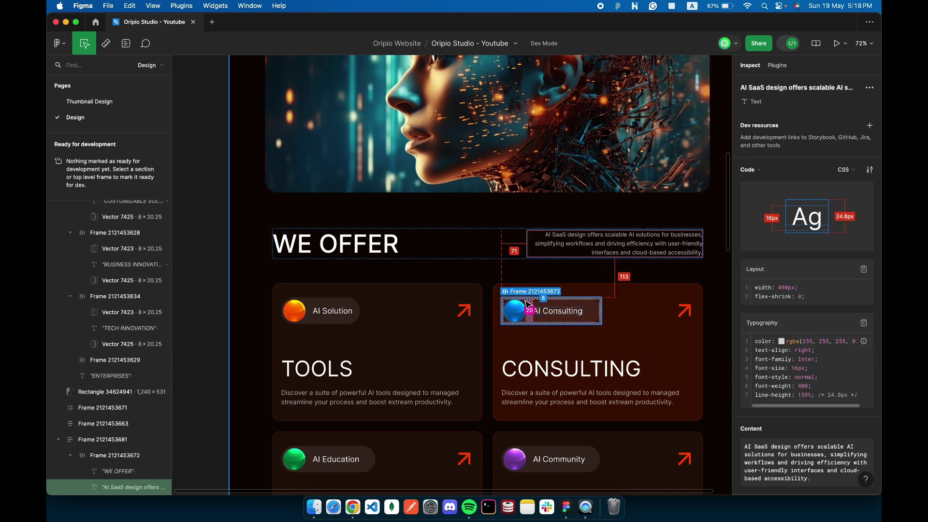
pyautogui.click(352, 507)
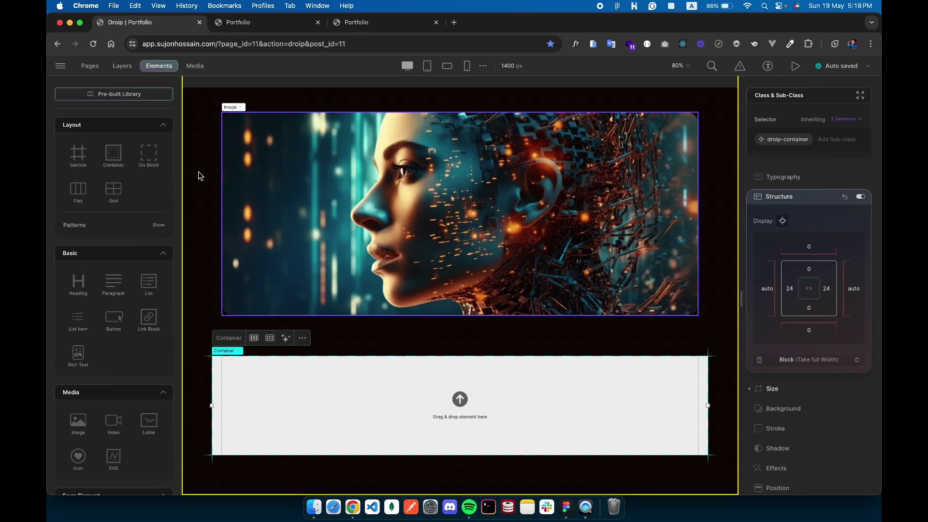
# Insert a Div Block in the new Container with a Heading and a Paragraph inside it.
pyautogui.click(153, 159)
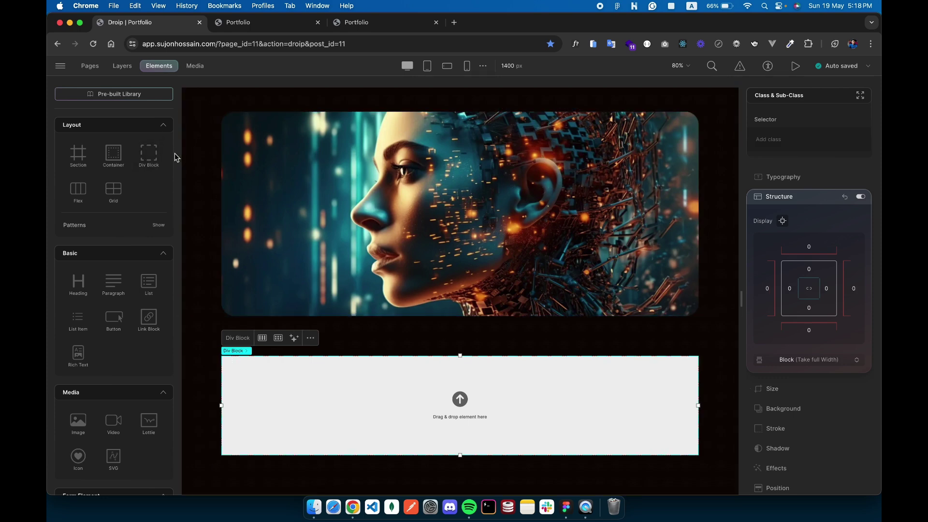
pyautogui.click(86, 282)
pyautogui.click(120, 282)
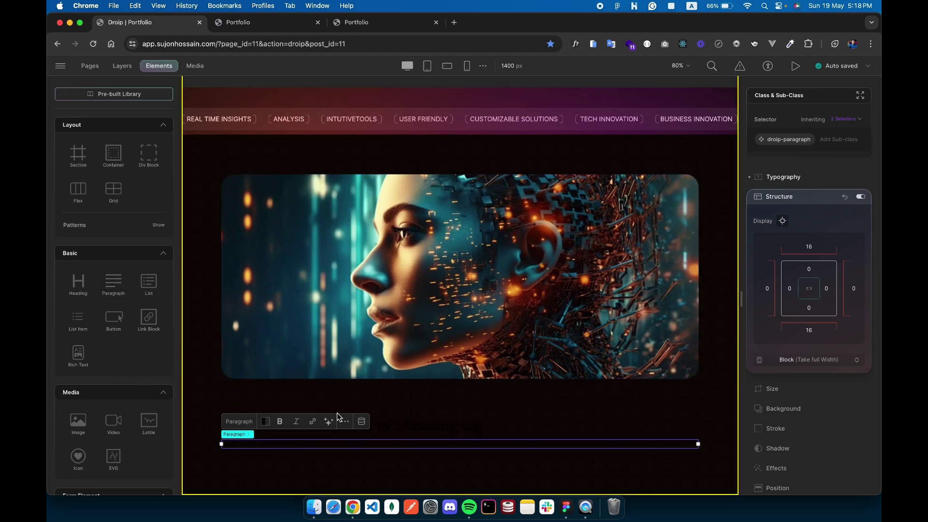
# Detach the default droip-heading and droip-paragraph classes from the new Heading and Paragraph.
pyautogui.click(464, 424)
pyautogui.rightClick(806, 147)
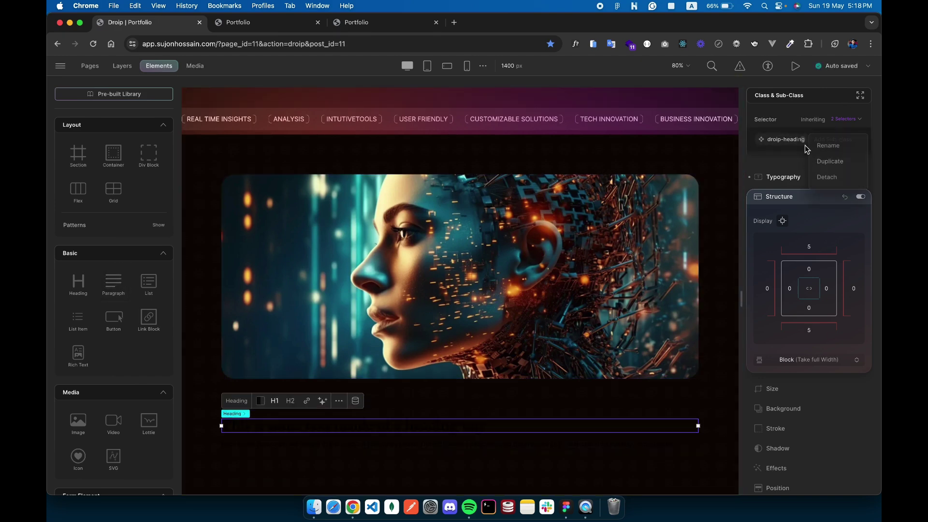
pyautogui.click(827, 177)
pyautogui.click(576, 440)
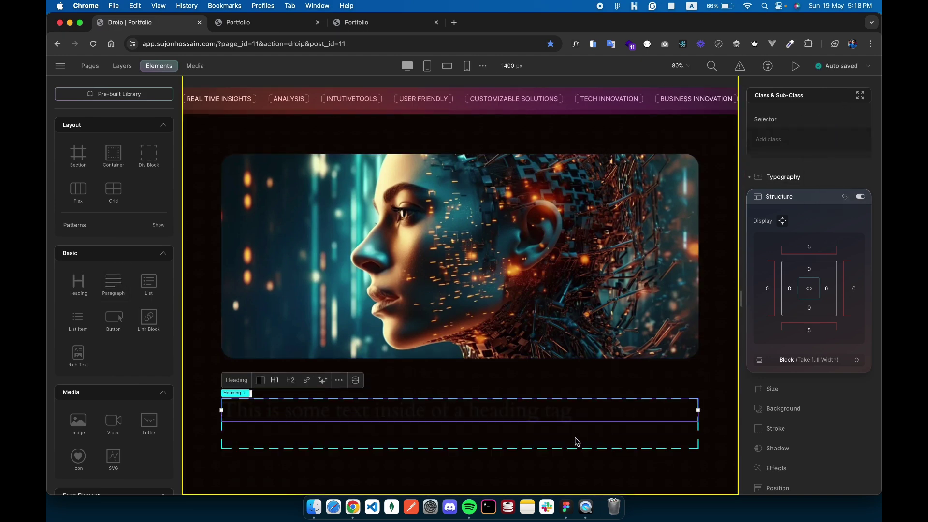
pyautogui.click(600, 443)
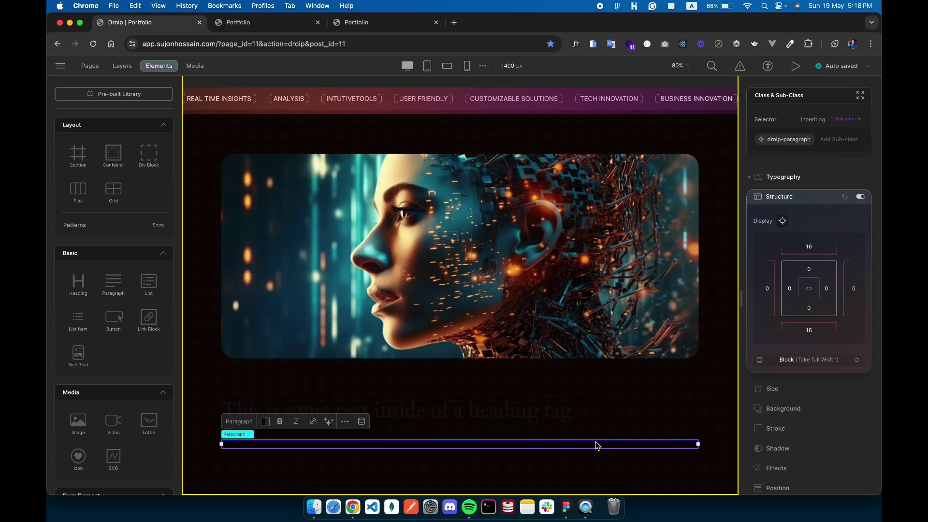
pyautogui.click(813, 142)
pyautogui.click(832, 177)
# Replace the Heading's placeholder text with the WE OFFER title copied from the Figma design.
pyautogui.hotkey('ctrl', 'Right')
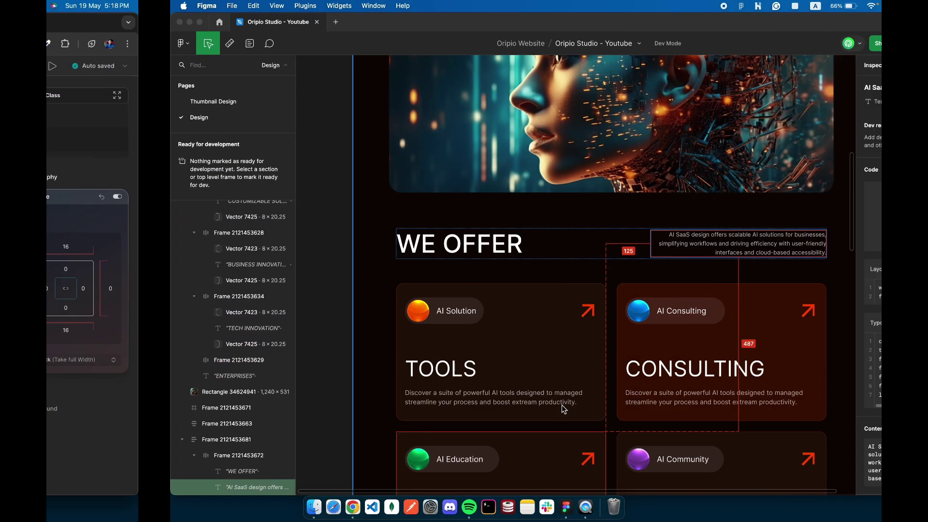
pyautogui.doubleClick(357, 248)
pyautogui.press('super+c')
pyautogui.hotkey('ctrl', 'Left')
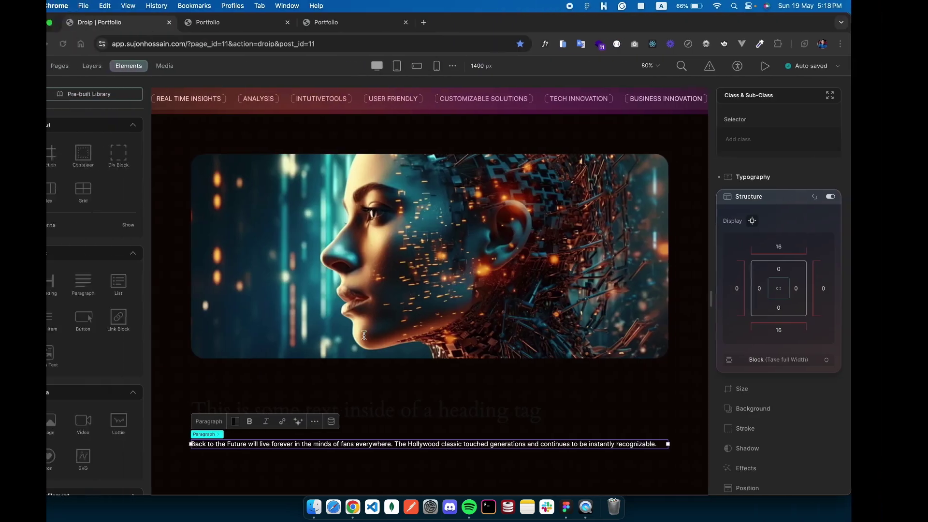
pyautogui.click(424, 412)
pyautogui.tripleClick(424, 411)
pyautogui.press('super+v')
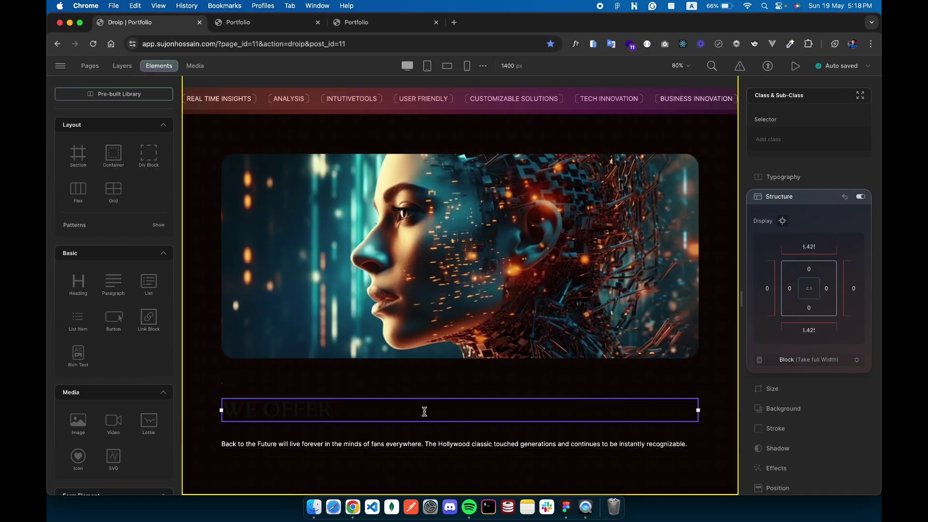
# Replace the Paragraph's placeholder text with the "AI SaaS design offers scalable AI solutions" description copied from the Figma design.
pyautogui.hotkey('ctrl', 'Right')
pyautogui.click(614, 244)
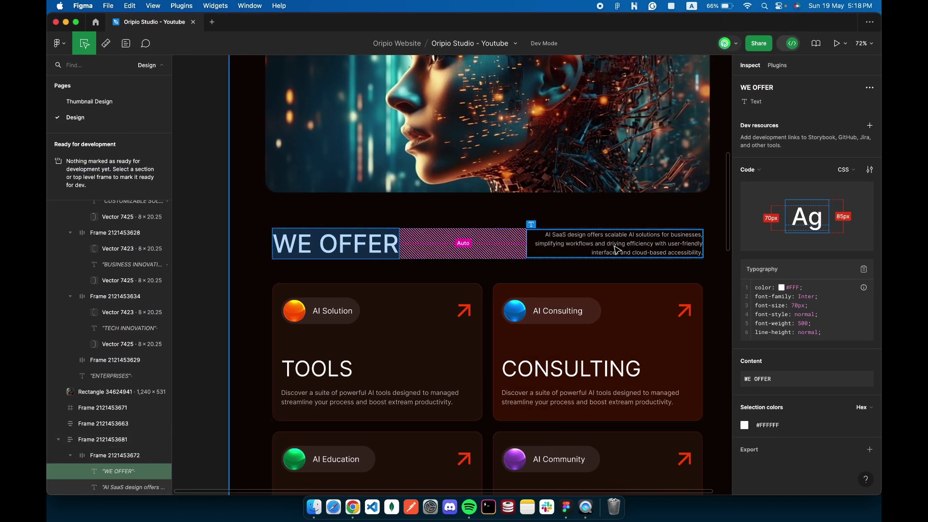
pyautogui.doubleClick(614, 245)
pyautogui.press('super+c')
pyautogui.hotkey('ctrl', 'Left')
pyautogui.tripleClick(377, 442)
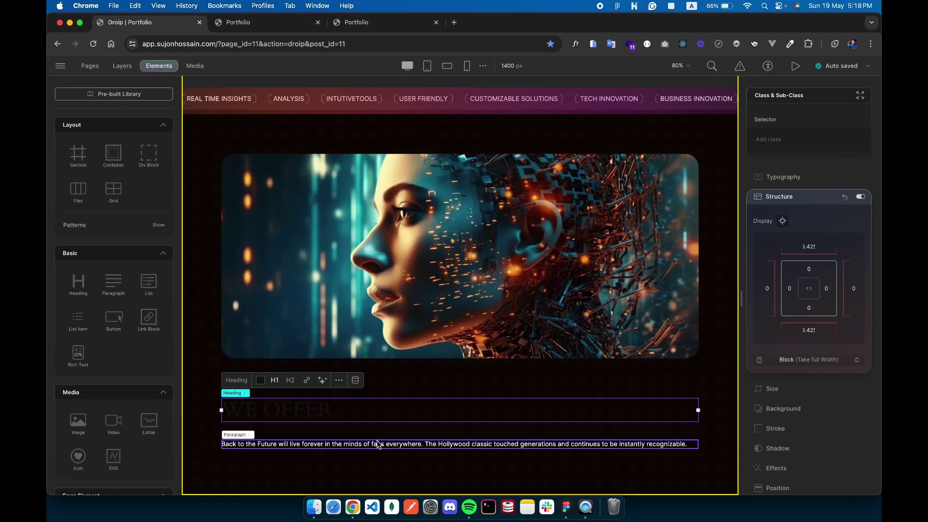
pyautogui.press('super+v')
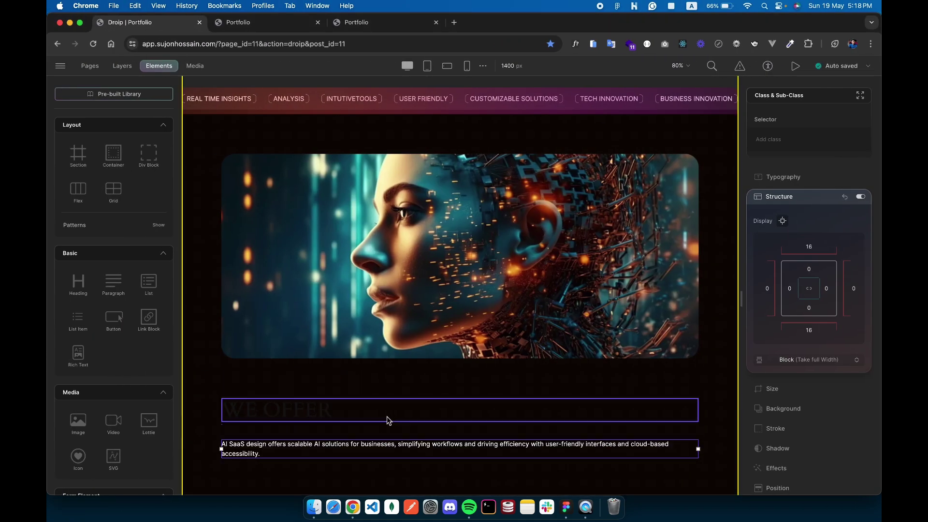
# Assign the class sevice-title to the WE OFFER heading, leaving the paragraph without it.
pyautogui.click(783, 200)
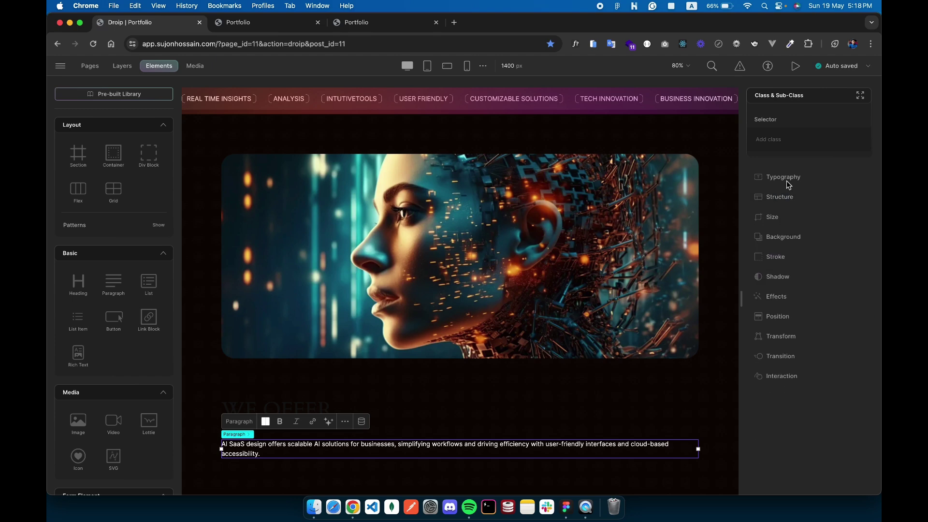
pyautogui.click(778, 142)
pyautogui.write('sevice-title')
pyautogui.press('BackSpace')
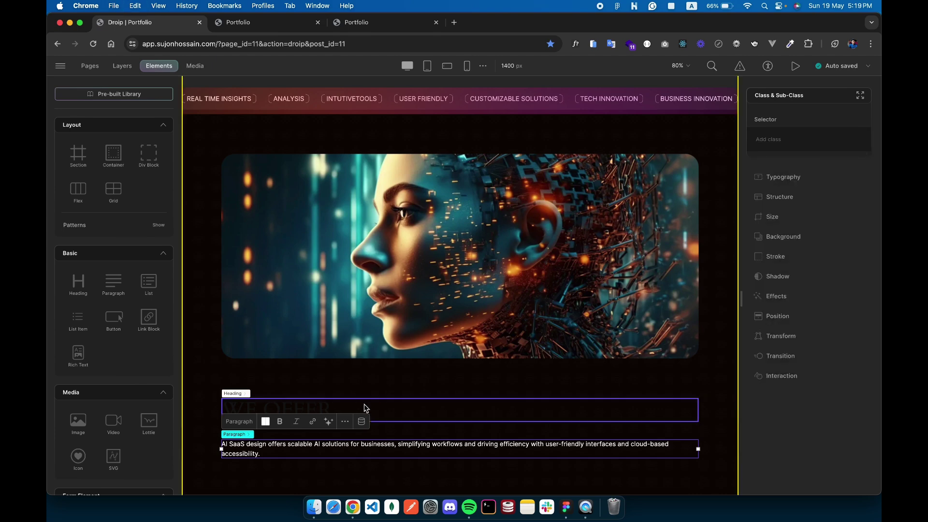
pyautogui.click(363, 407)
pyautogui.press('cmd+v')
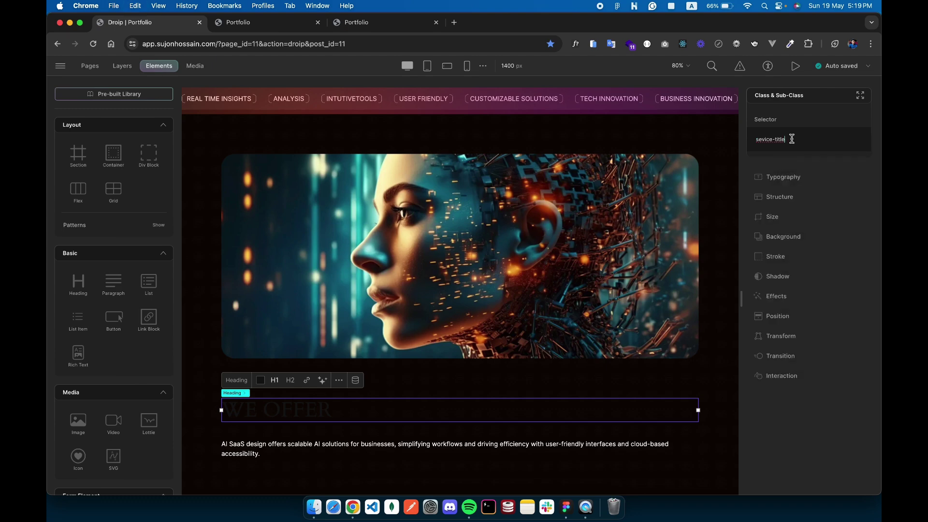
pyautogui.press('Return')
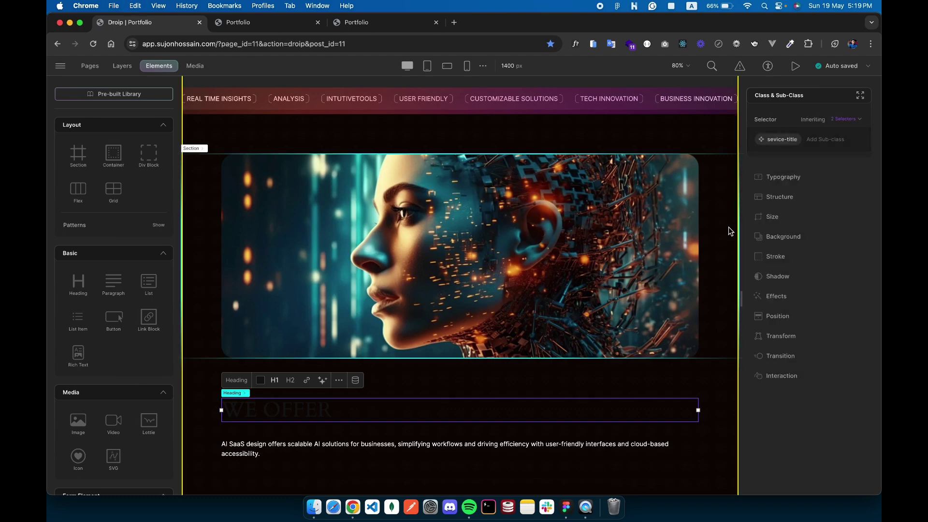
# Set the WE OFFER heading's typography to Inter, 60 px, in white FFFFFF.
pyautogui.click(790, 188)
pyautogui.click(771, 201)
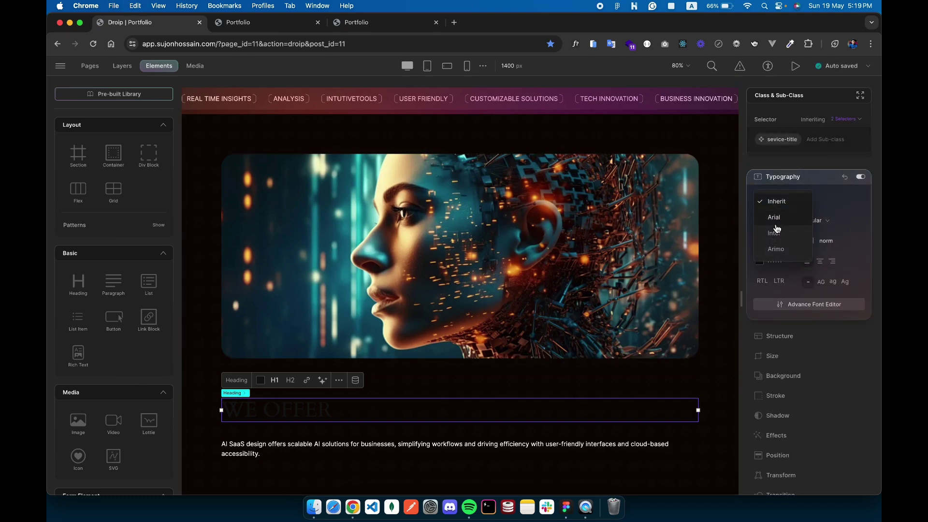
pyautogui.click(775, 233)
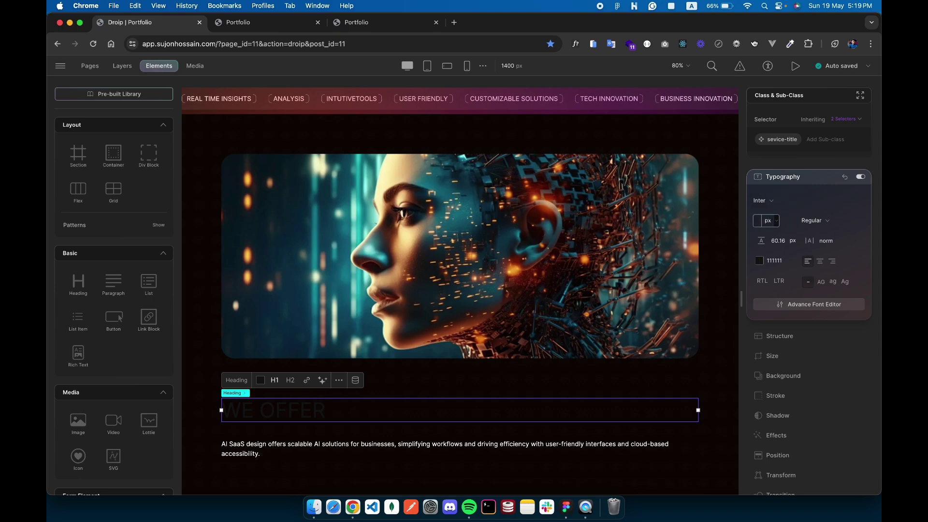
pyautogui.write('60')
pyautogui.press('Return')
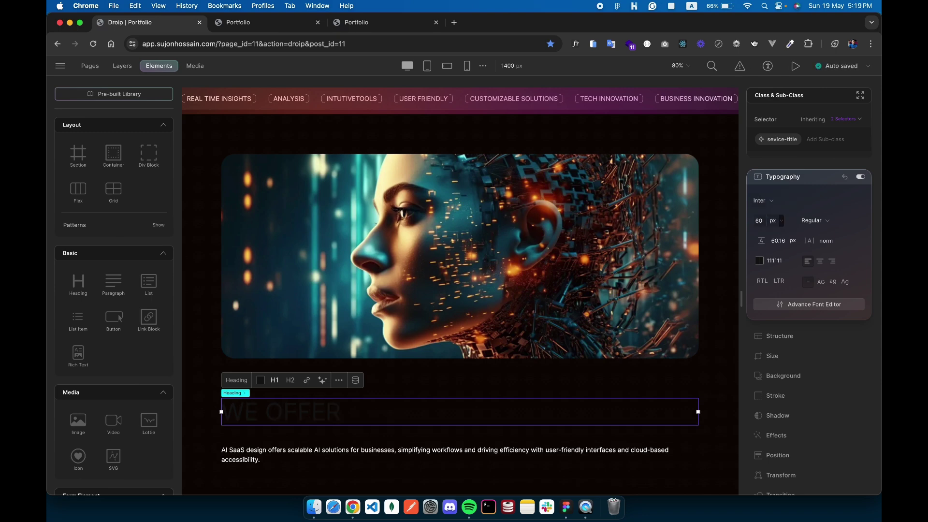
pyautogui.click(760, 261)
pyautogui.moveTo(706, 193); pyautogui.dragTo(602, 88)
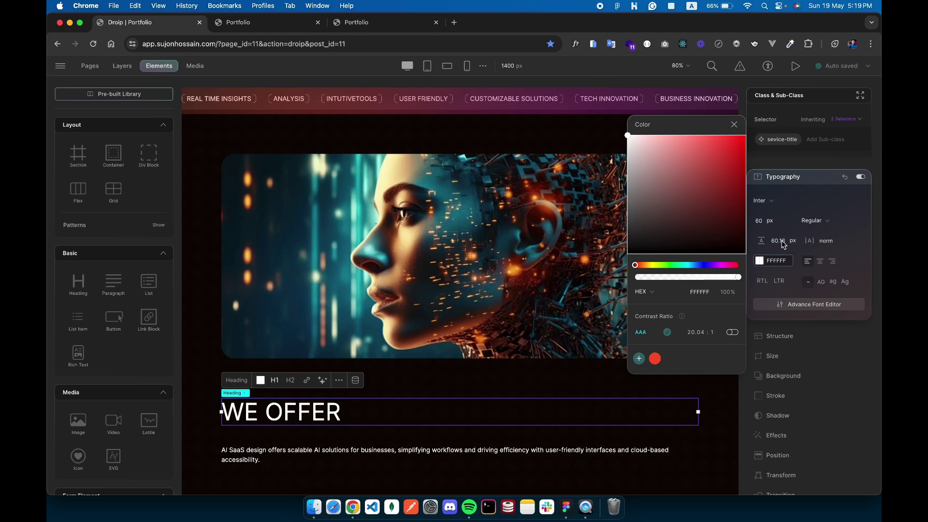
pyautogui.click(440, 442)
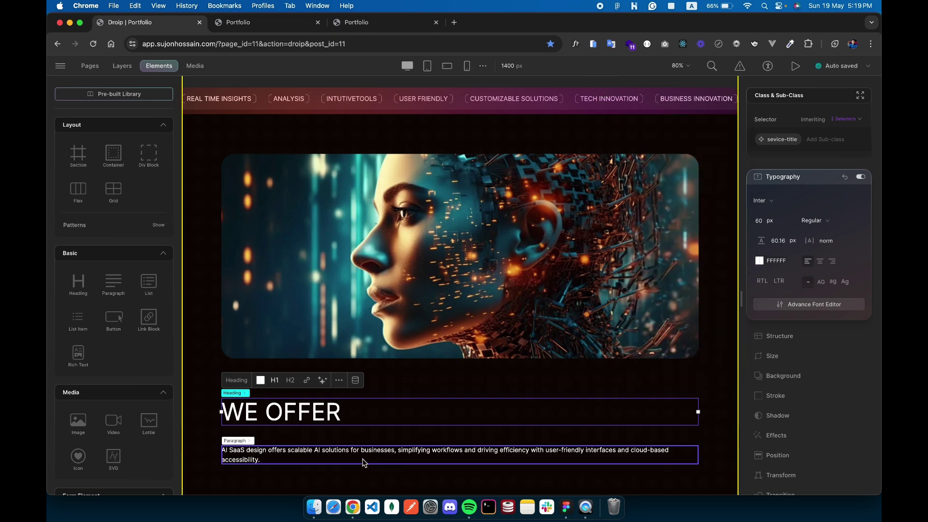
# Set the description paragraph's top and bottom margins to 0 and select its parent Div Block.
pyautogui.click(364, 457)
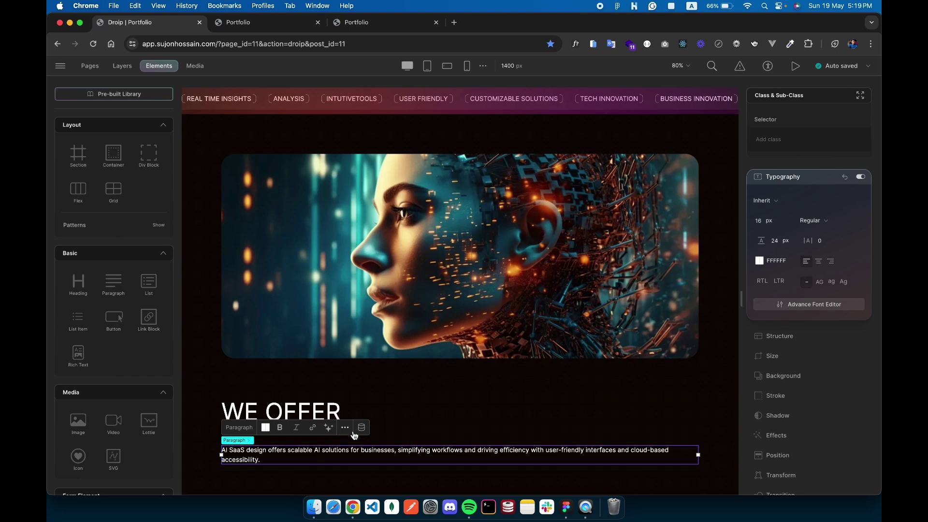
pyautogui.click(775, 333)
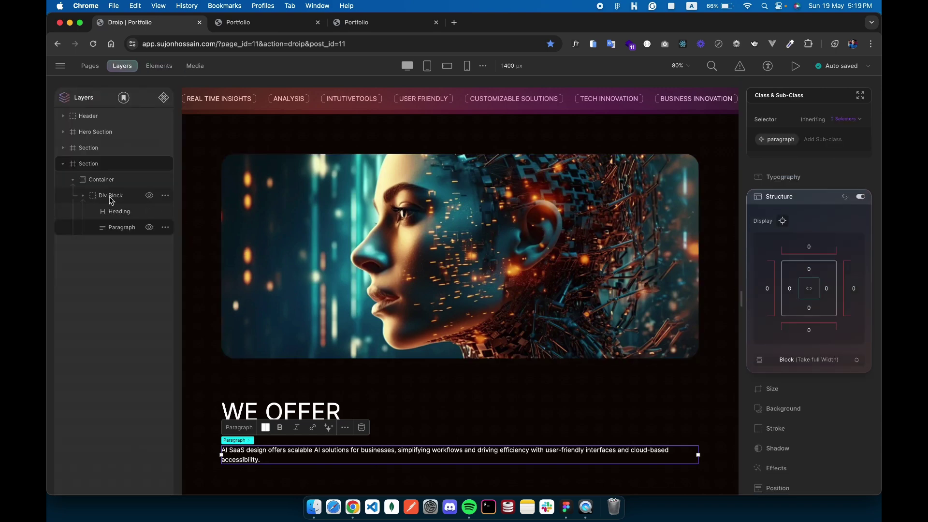
pyautogui.click(110, 197)
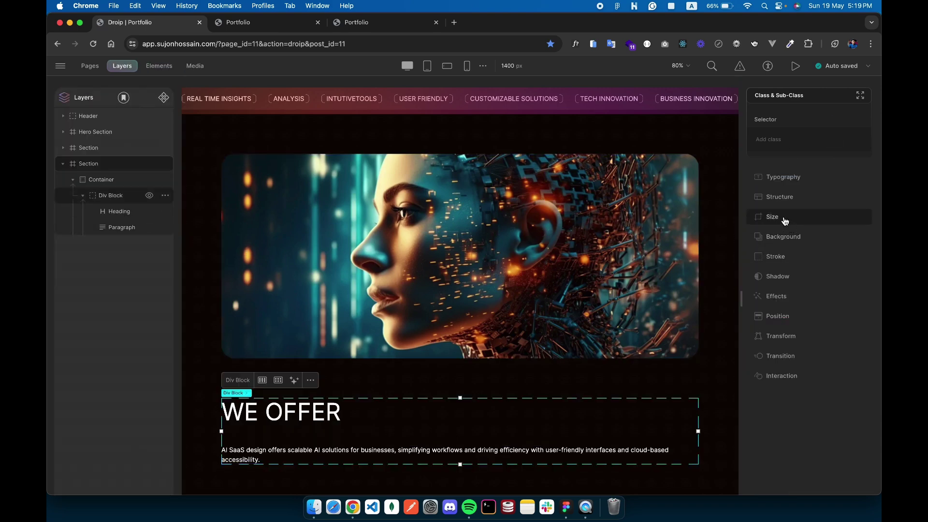
# Set the display of the Div Block holding the WE OFFER heading and description to Flex.
pyautogui.click(779, 197)
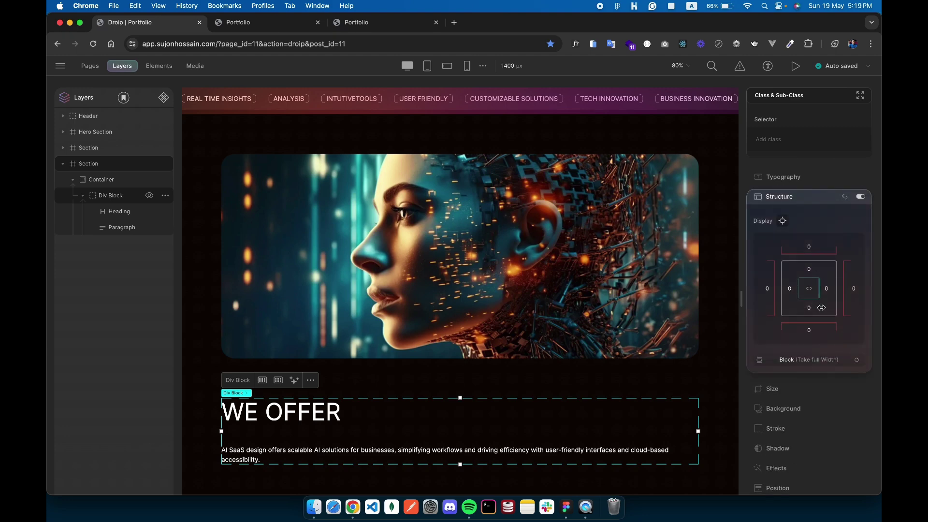
pyautogui.click(801, 354)
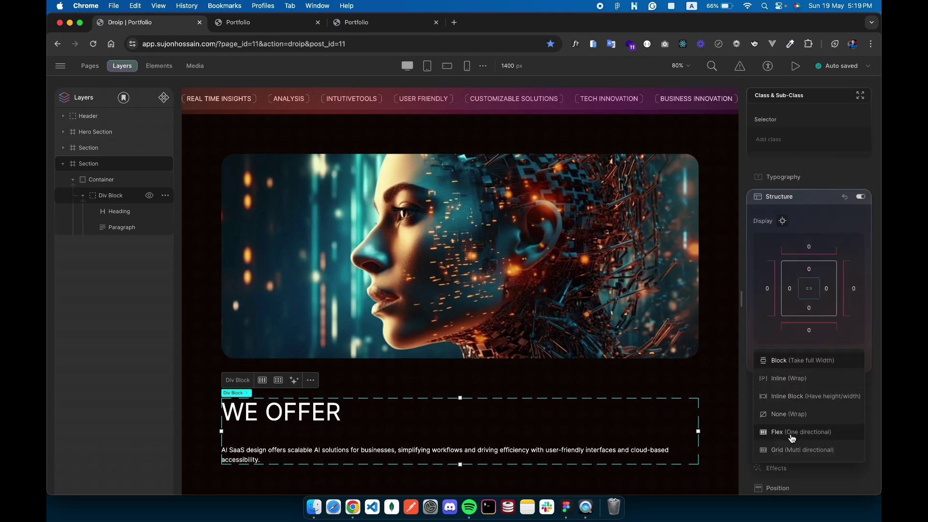
pyautogui.click(792, 438)
pyautogui.scroll(-1, 359, 398)
# Set the description paragraph's width to 490 px.
pyautogui.click(358, 398)
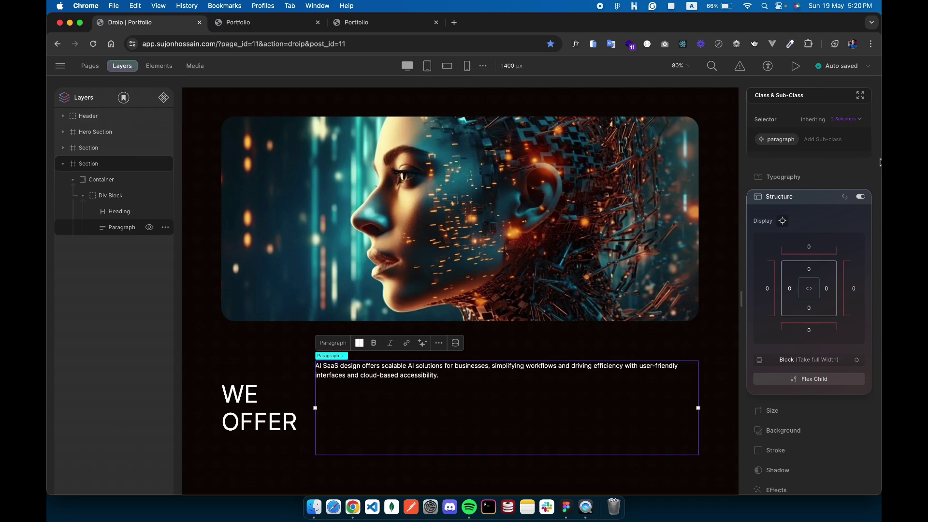
pyautogui.click(775, 197)
pyautogui.click(774, 217)
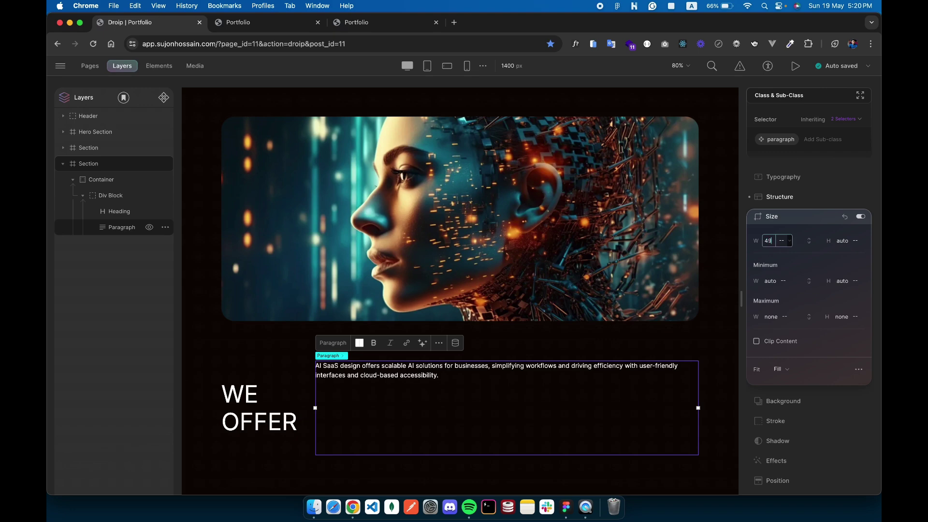
pyautogui.press('Return')
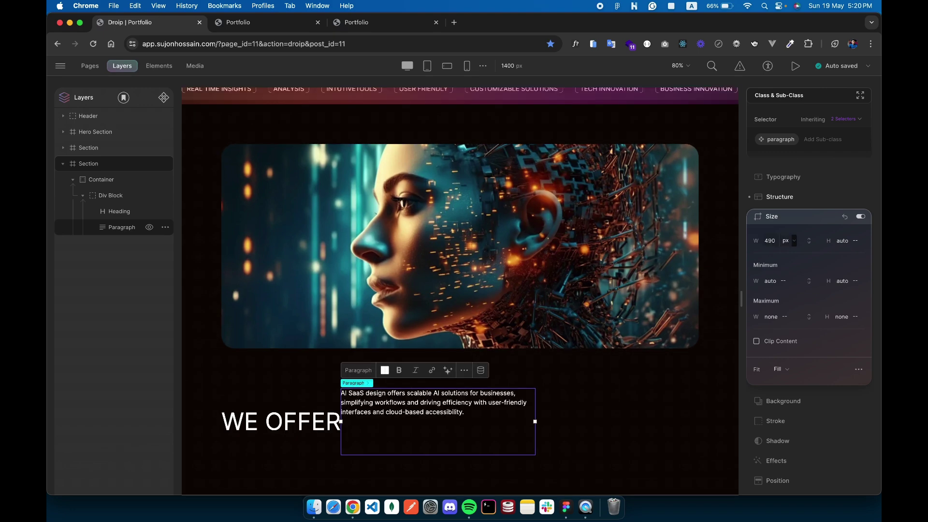
# Distribute the heading and paragraph in their flex Div Block with space between and centre alignment.
pyautogui.click(300, 404)
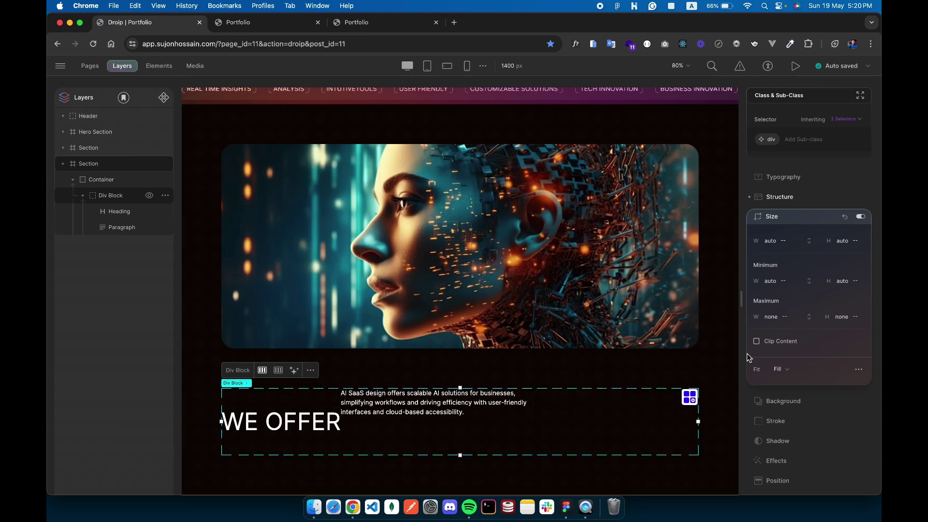
pyautogui.click(781, 198)
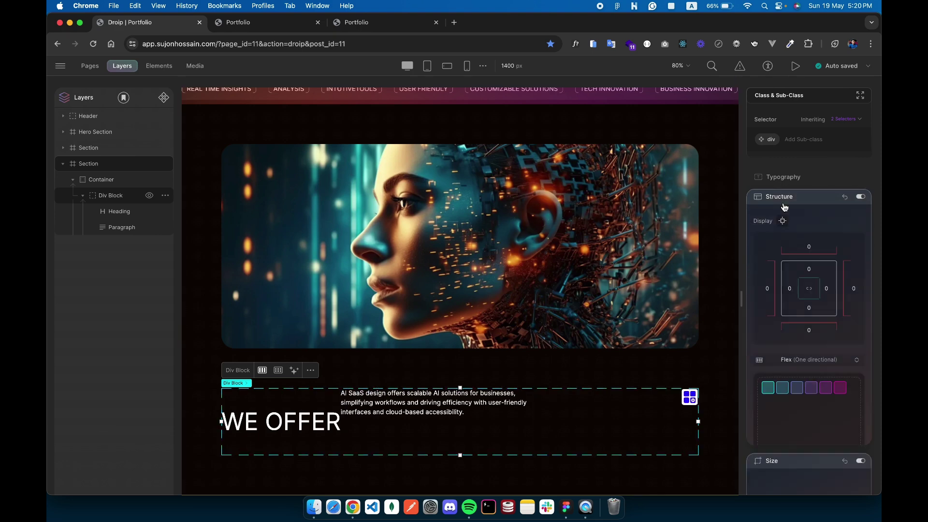
pyautogui.scroll(-5, 813, 346)
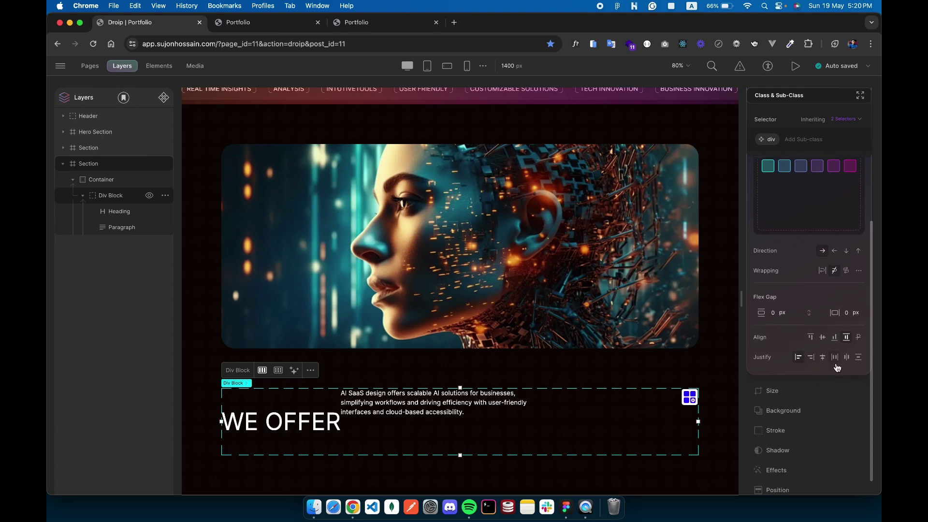
pyautogui.click(835, 358)
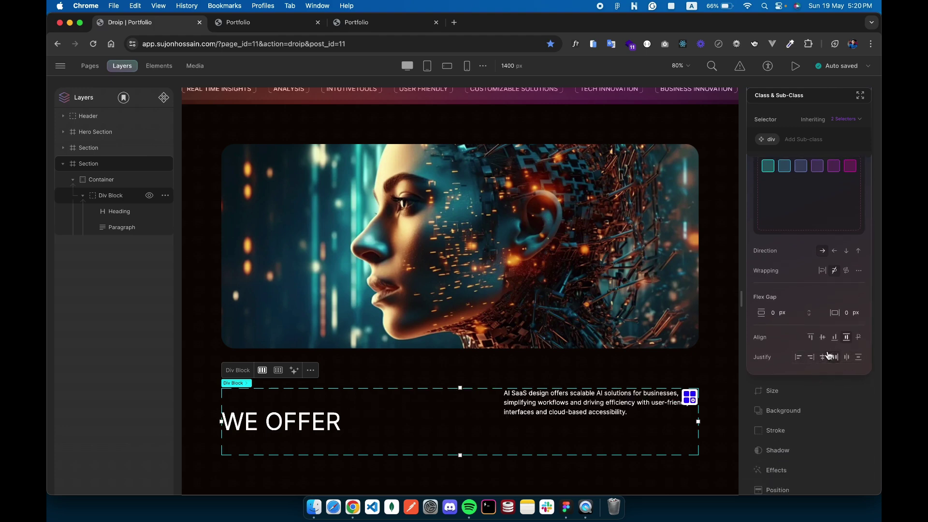
pyautogui.click(823, 337)
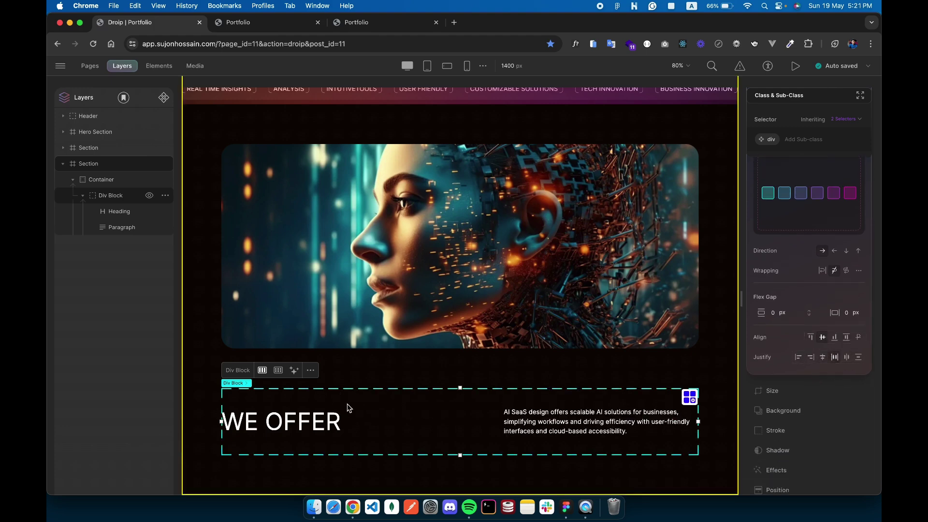
# Add a Div Block to the Container below the WE OFFER row and give it the class serivices-cards.
pyautogui.click(83, 196)
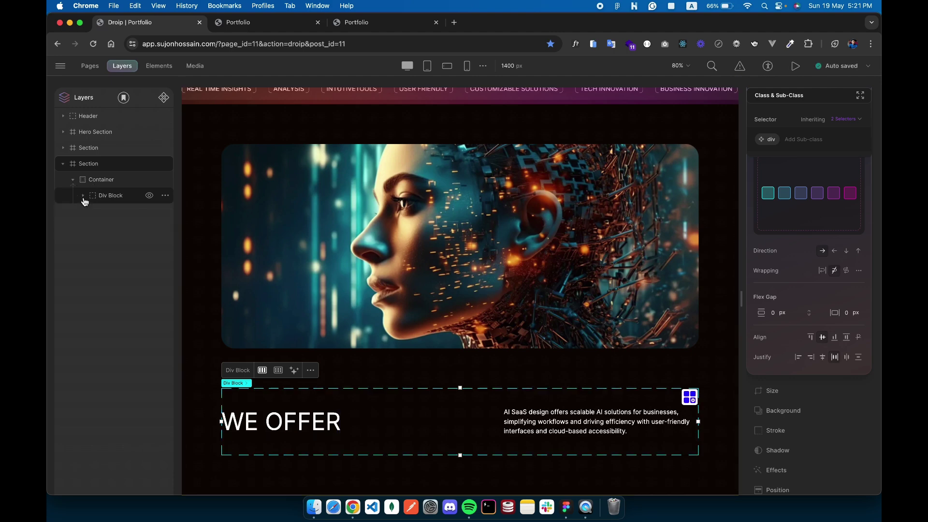
pyautogui.click(94, 183)
pyautogui.click(159, 66)
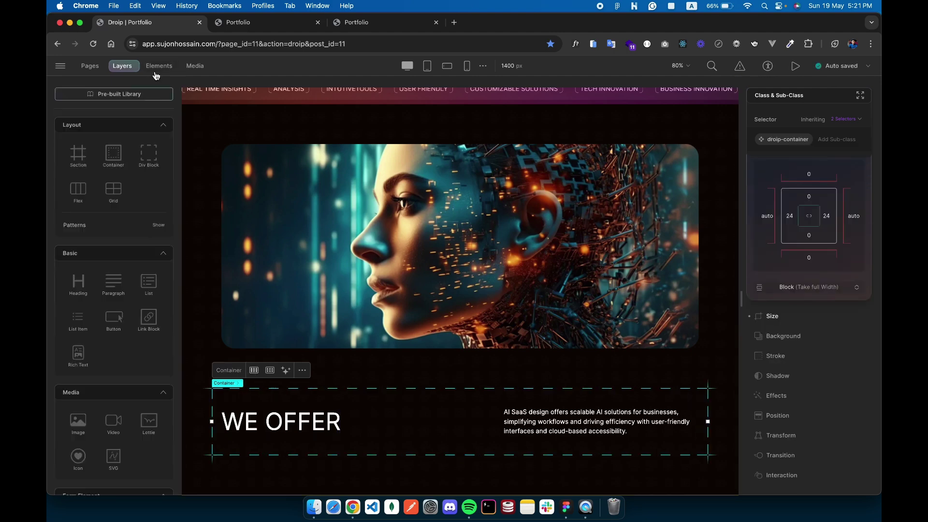
pyautogui.click(149, 154)
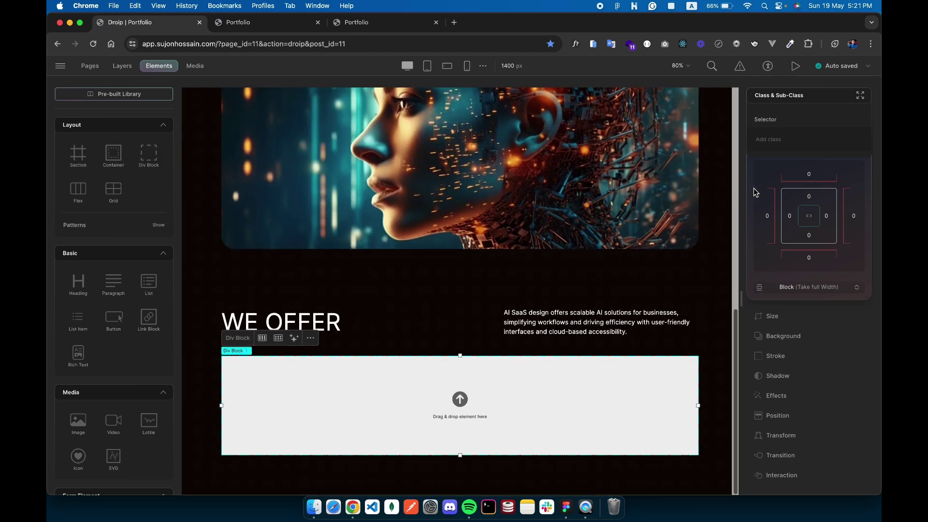
pyautogui.click(778, 141)
pyautogui.write('seric')
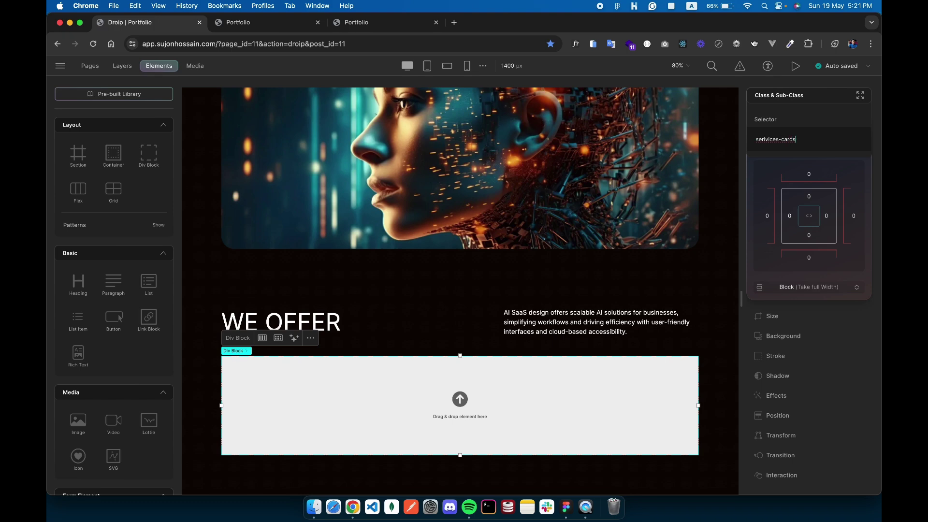
pyautogui.press('Return')
# Insert a Div Block inside the serivices-cards block and give it the class service-card-item.
pyautogui.click(149, 160)
pyautogui.click(783, 140)
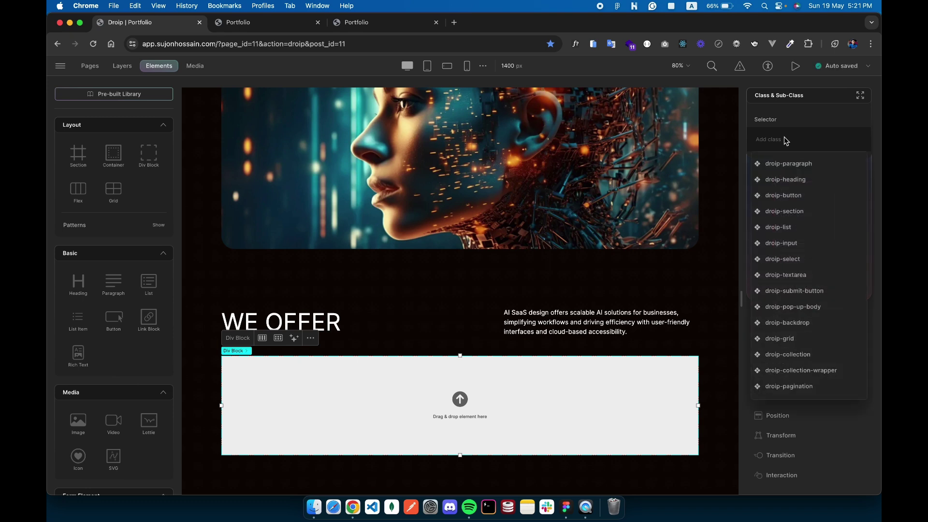
pyautogui.write('service-c')
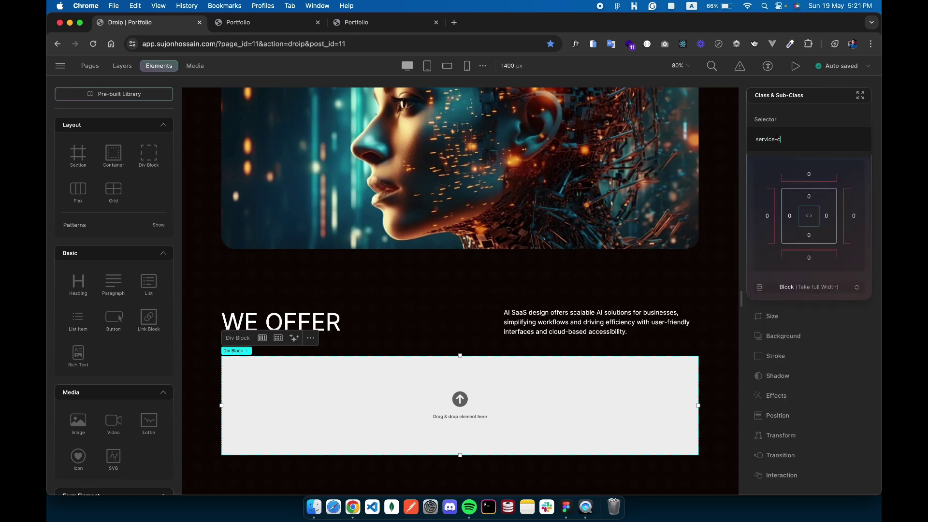
pyautogui.write('m')
pyautogui.press('Return')
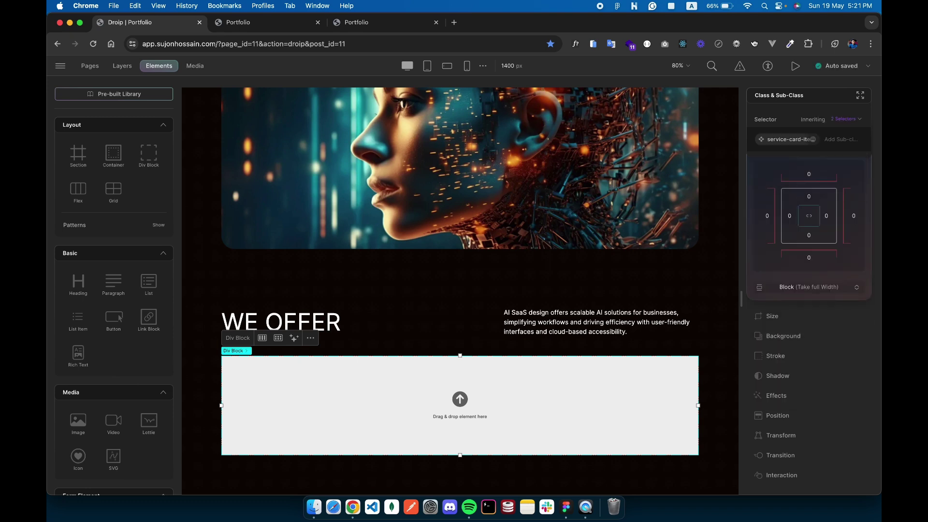
# Switch to Figma, copy the TOOLS card's background colour rgba(250, 84, 44, 0.10), and return to Droip.
pyautogui.hotkey('ctrl', 'Right')
pyautogui.scroll(-3, 512, 364)
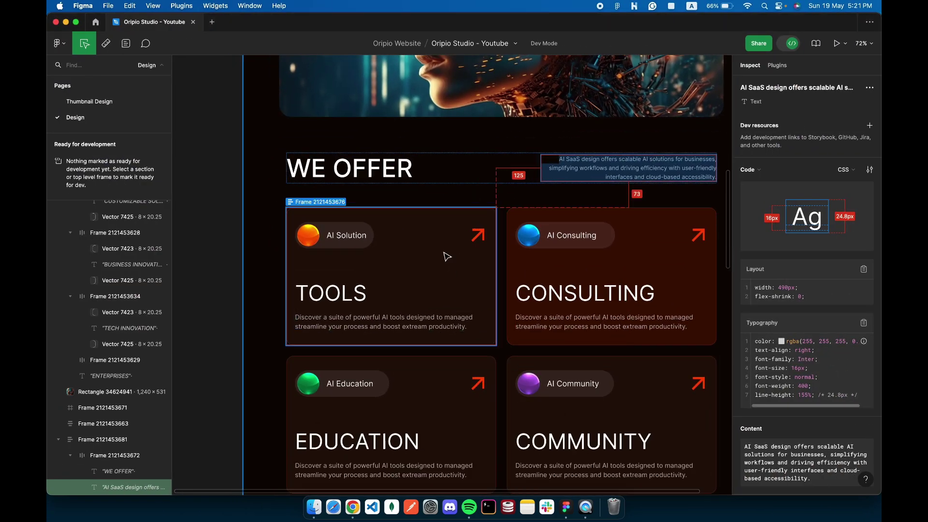
pyautogui.click(449, 218)
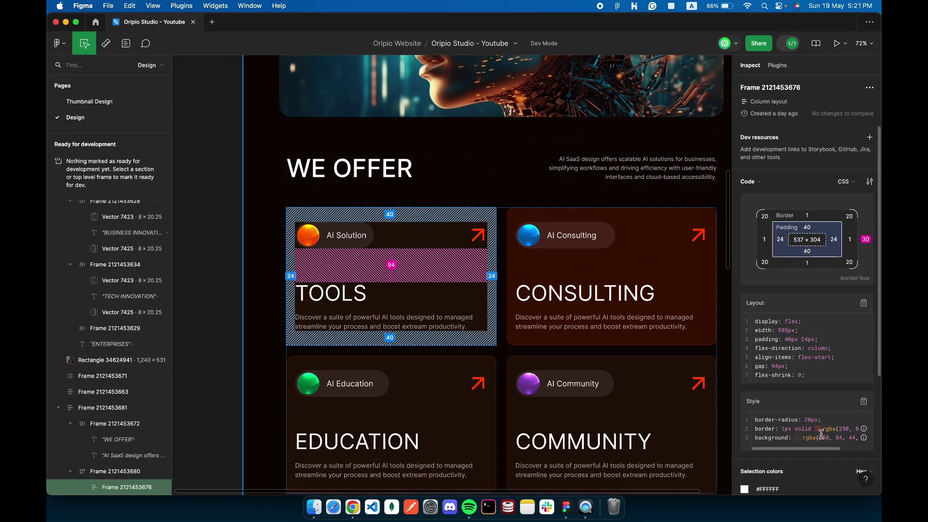
pyautogui.hscroll(3, 821, 434)
pyautogui.scroll(-2, 807, 463)
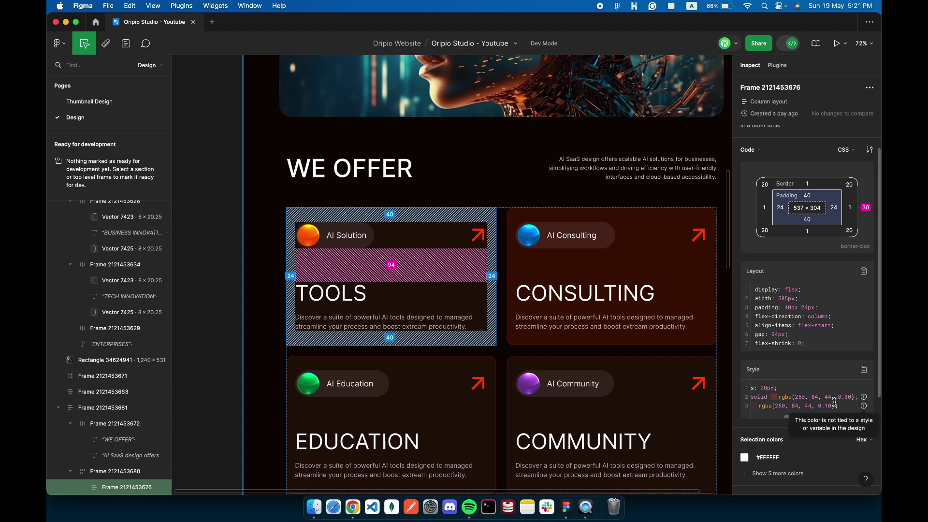
pyautogui.moveTo(840, 406); pyautogui.dragTo(770, 405)
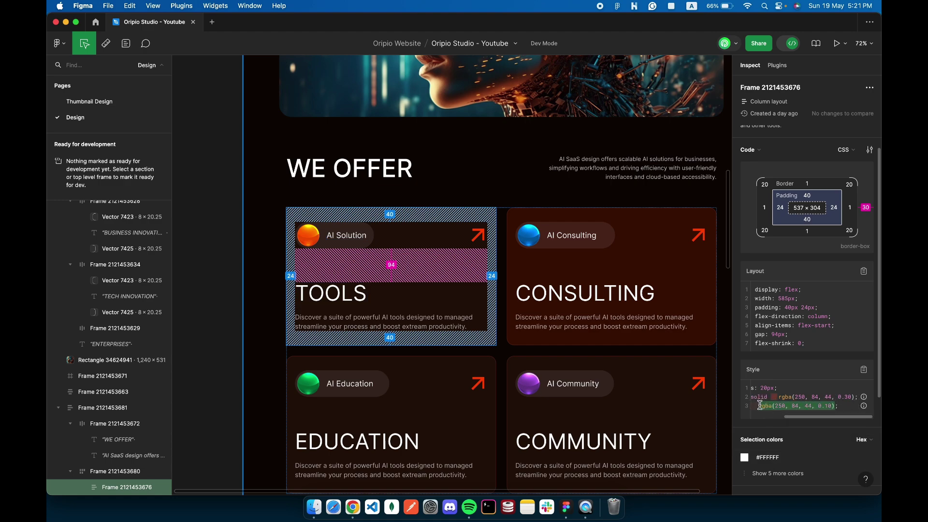
pyautogui.press('super+c')
pyautogui.press('super+Tab')
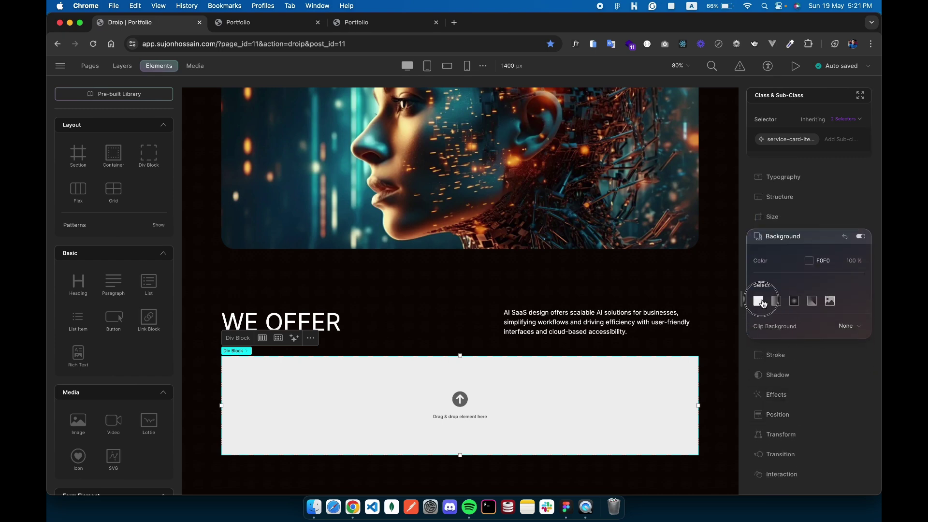
# Give the service-card-item block a solid FA542C background at 10% opacity.
pyautogui.click(759, 303)
pyautogui.click(709, 404)
pyautogui.press('super+v')
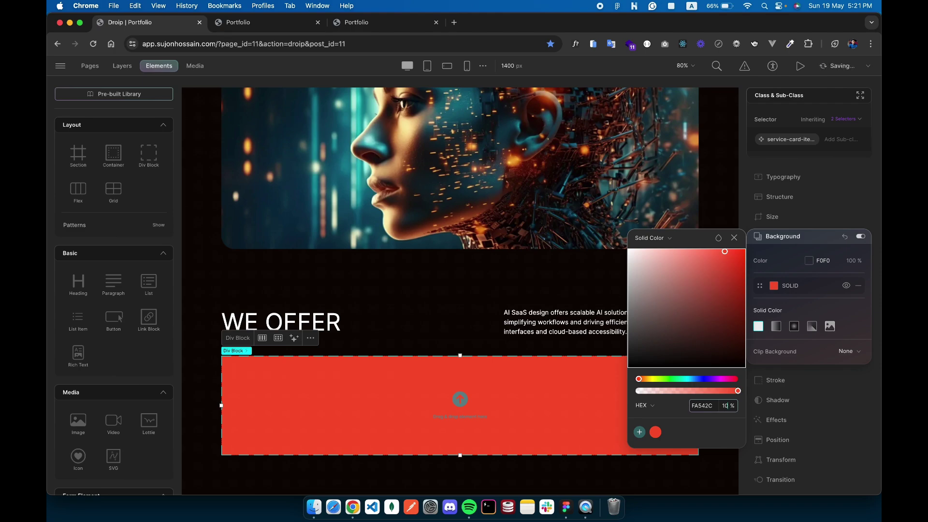
pyautogui.write('10')
pyautogui.press('Return')
pyautogui.click(594, 415)
# Check the WE OFFER row and card layout in Figma and add a Div Block inside the service-card-item block in Droip.
pyautogui.hotkey('ctrl', 'Right')
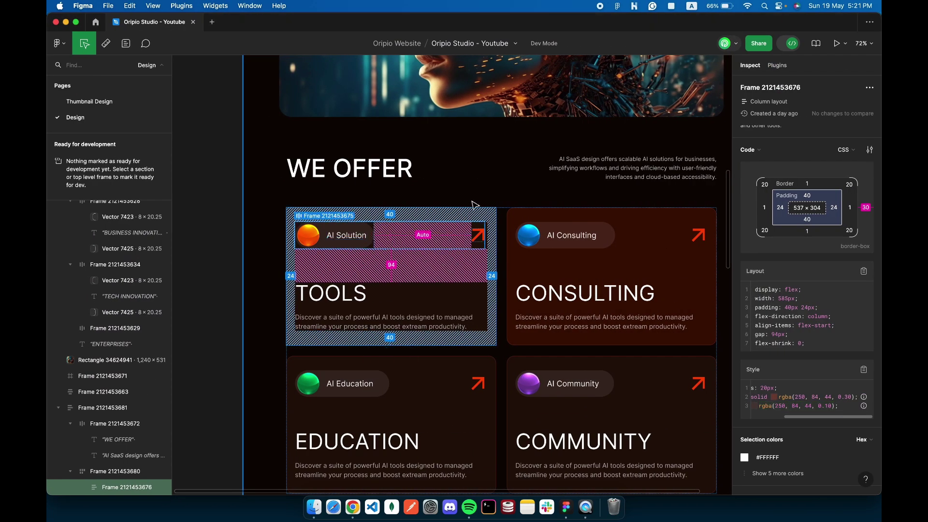
pyautogui.click(493, 170)
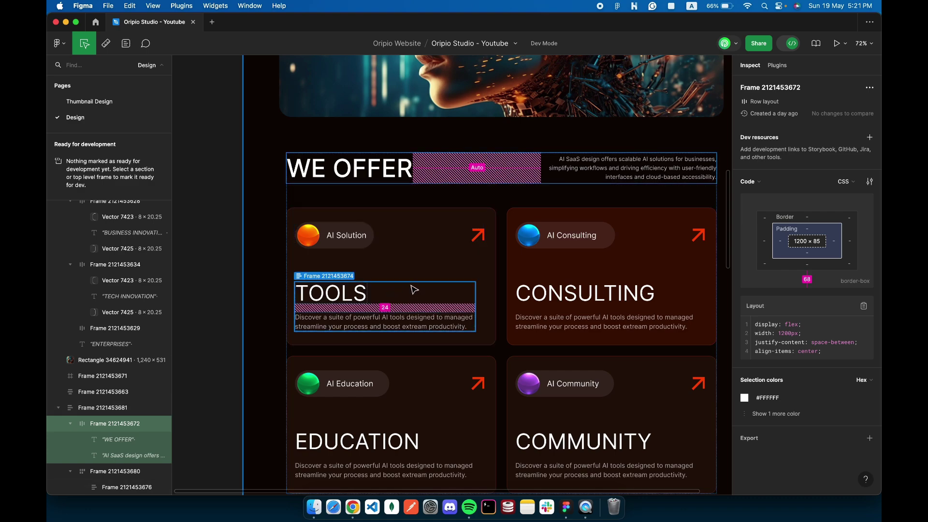
pyautogui.hotkey('ctrl', 'Left')
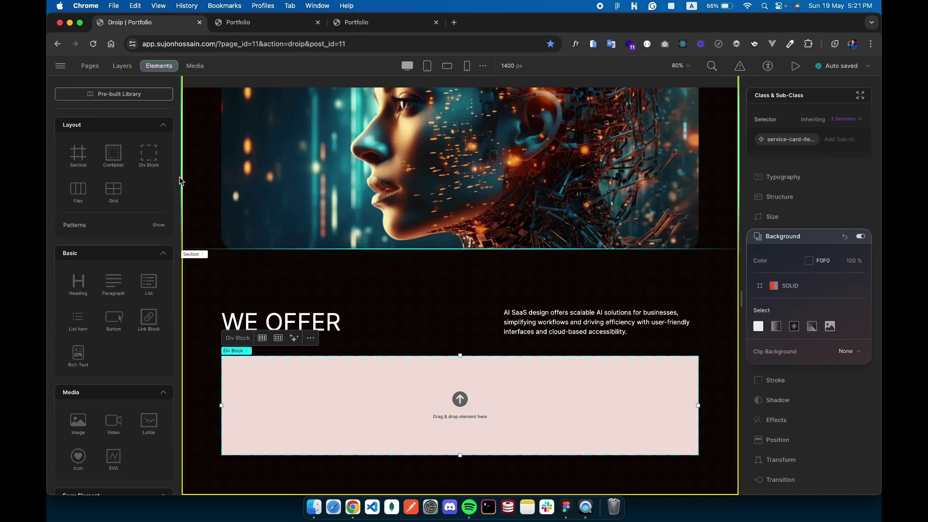
pyautogui.click(150, 155)
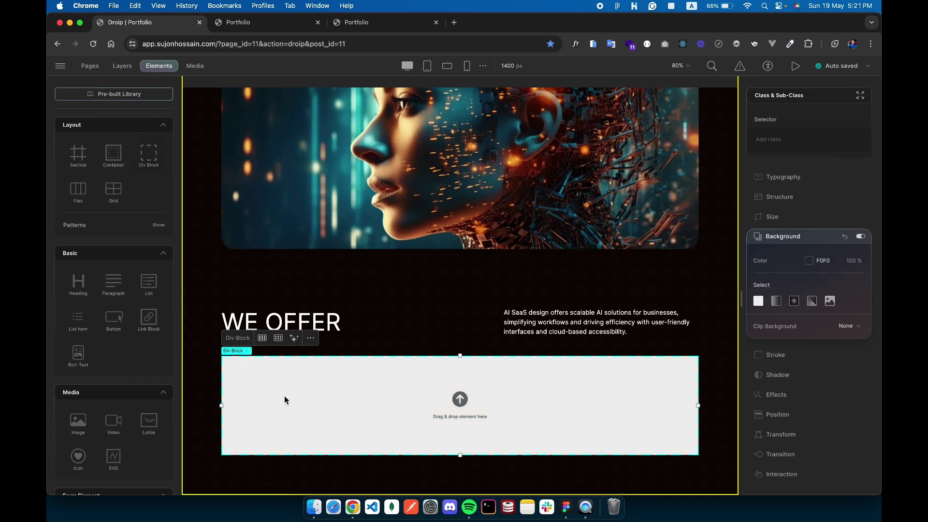
# Rename the serivices-cards Div Block layer as Cards.
pyautogui.click(258, 351)
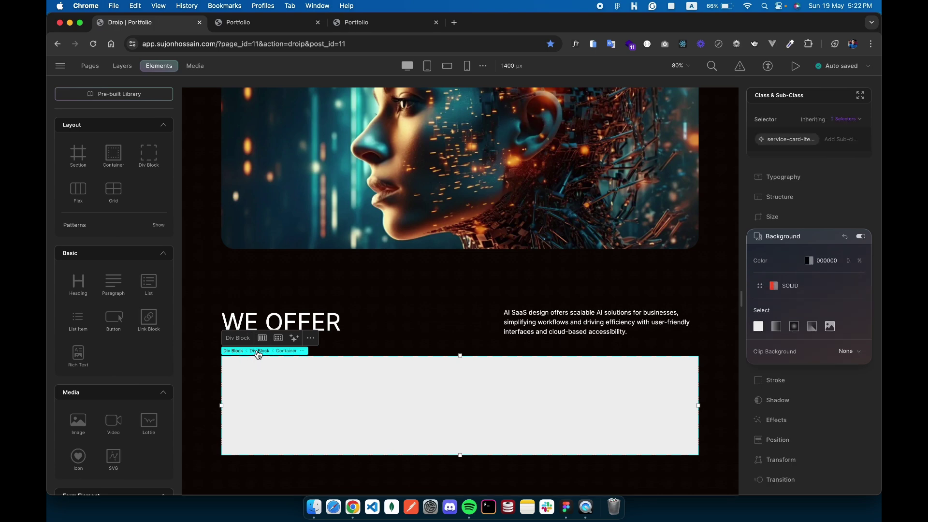
pyautogui.click(122, 66)
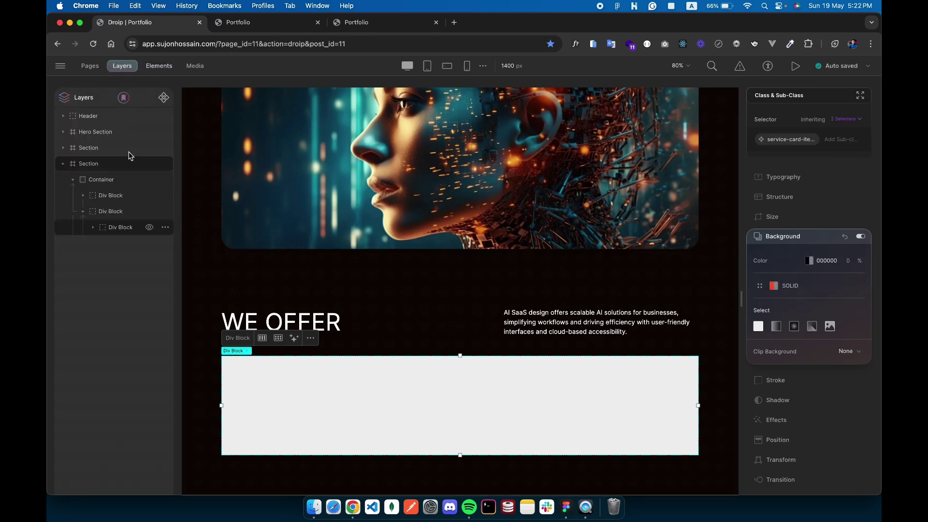
pyautogui.click(109, 213)
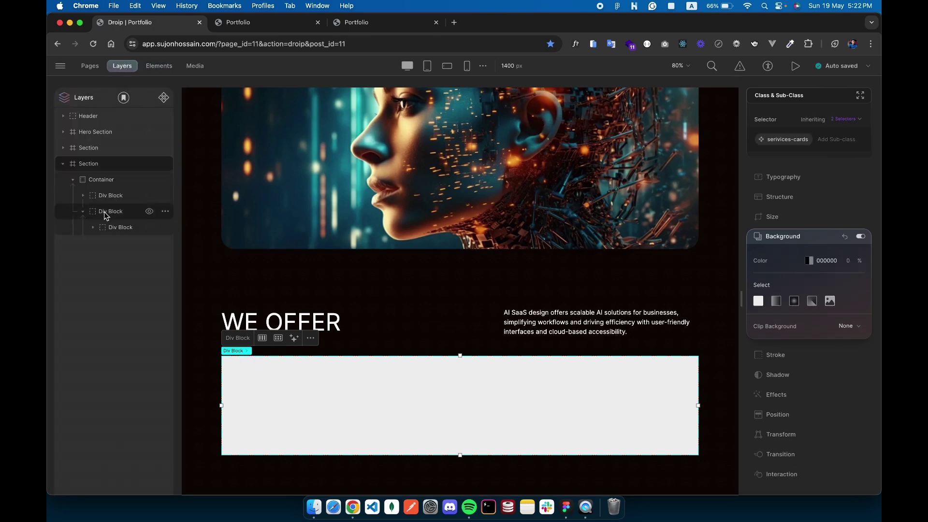
pyautogui.click(165, 211)
pyautogui.click(190, 218)
pyautogui.write('Cards')
pyautogui.press('Return')
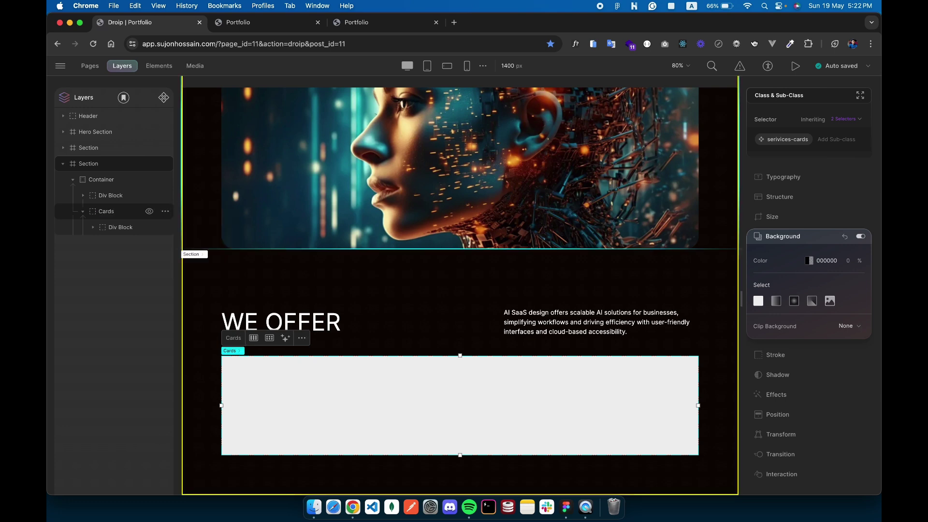
# Rename the Div Block layer directly inside Cards as Card Item.
pyautogui.click(165, 227)
pyautogui.click(186, 232)
pyautogui.write('C')
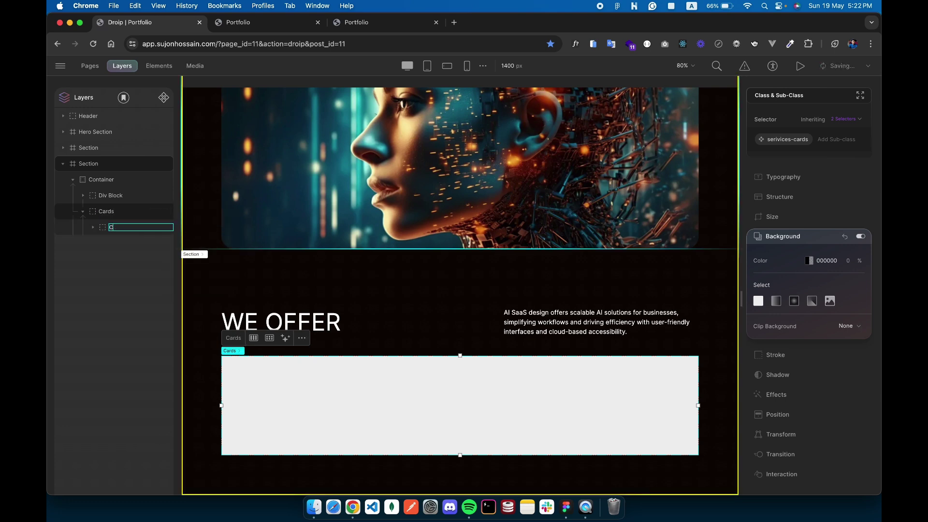
pyautogui.write('ard Item')
pyautogui.press('Return')
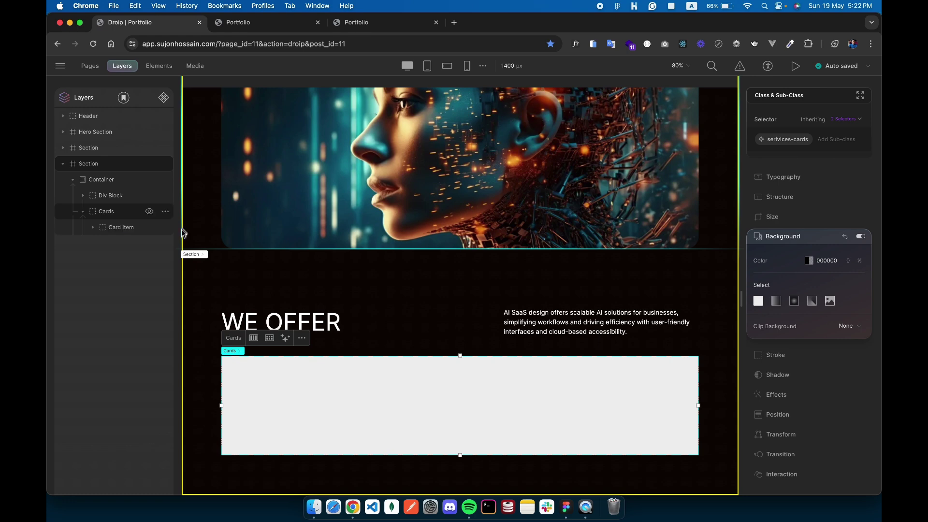
# Rename the Div Block layer inside Card Item as Card top.
pyautogui.click(92, 227)
pyautogui.click(120, 240)
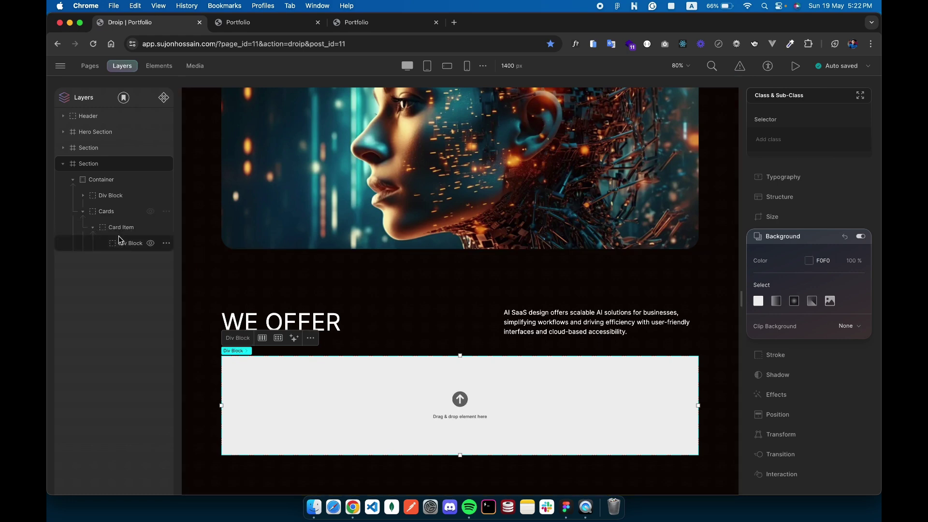
pyautogui.click(166, 243)
pyautogui.click(196, 246)
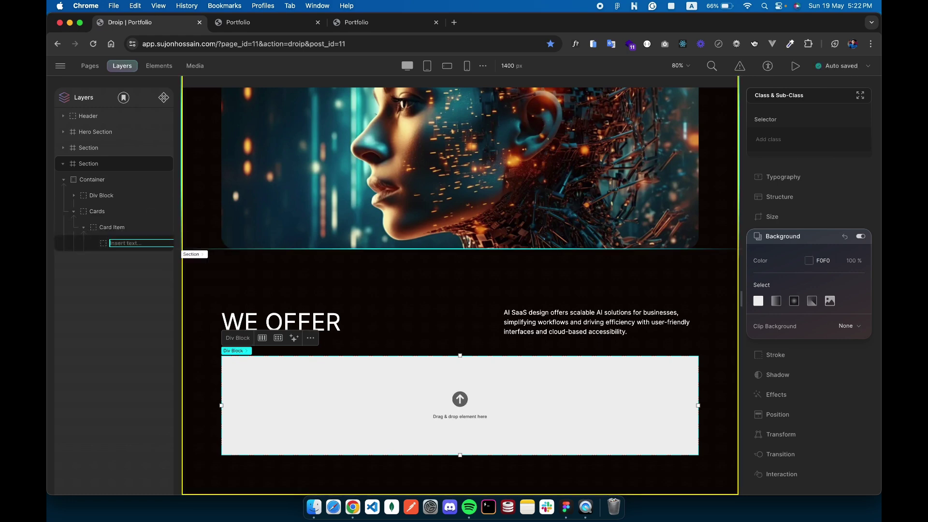
pyautogui.write('Card top')
pyautogui.press('Return')
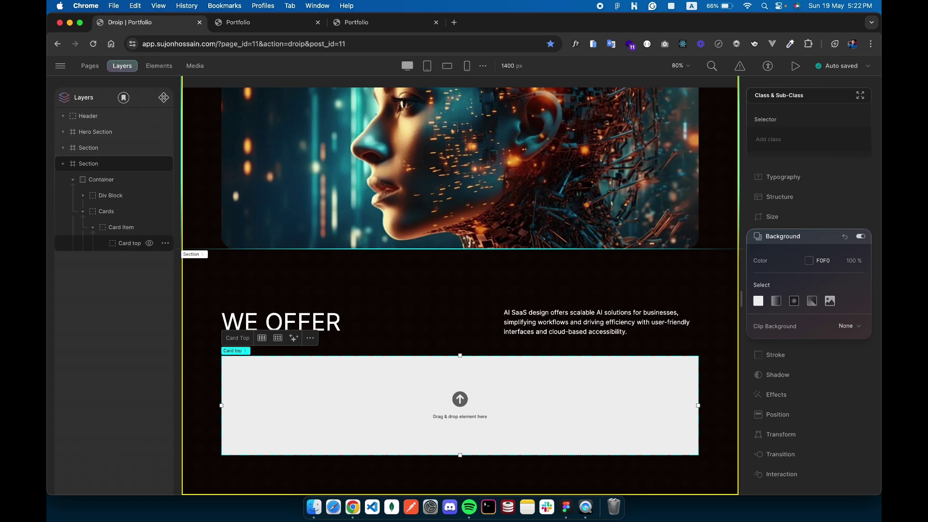
# Add a second Div Block inside Card Item and rename its layer as Card Content.
pyautogui.click(124, 227)
pyautogui.click(159, 66)
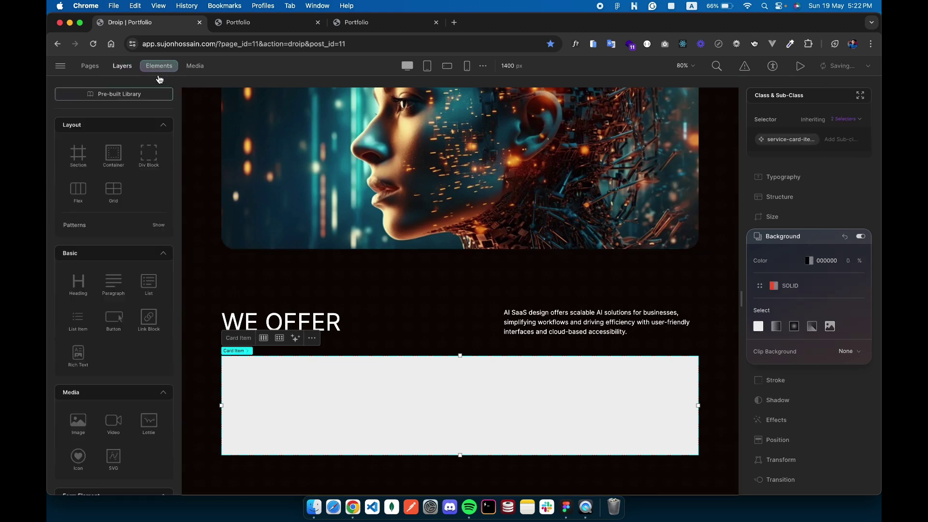
pyautogui.click(145, 155)
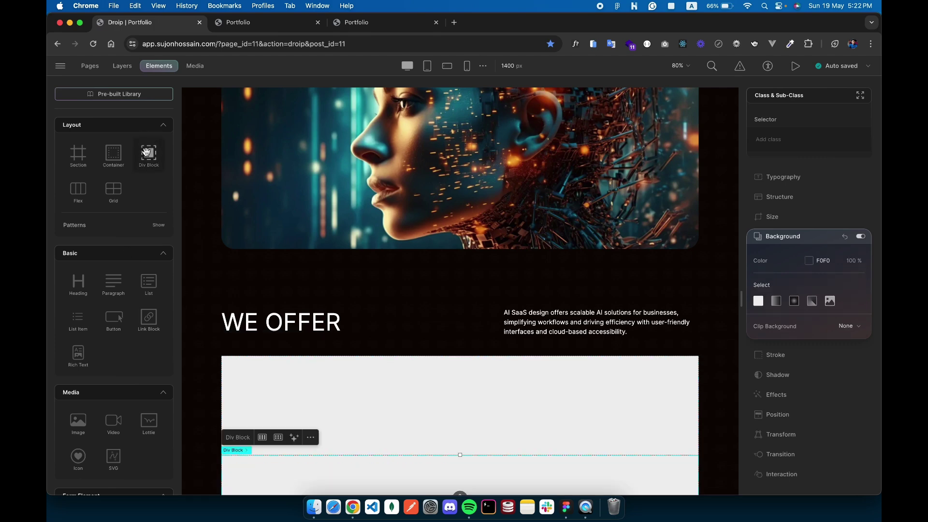
pyautogui.click(122, 66)
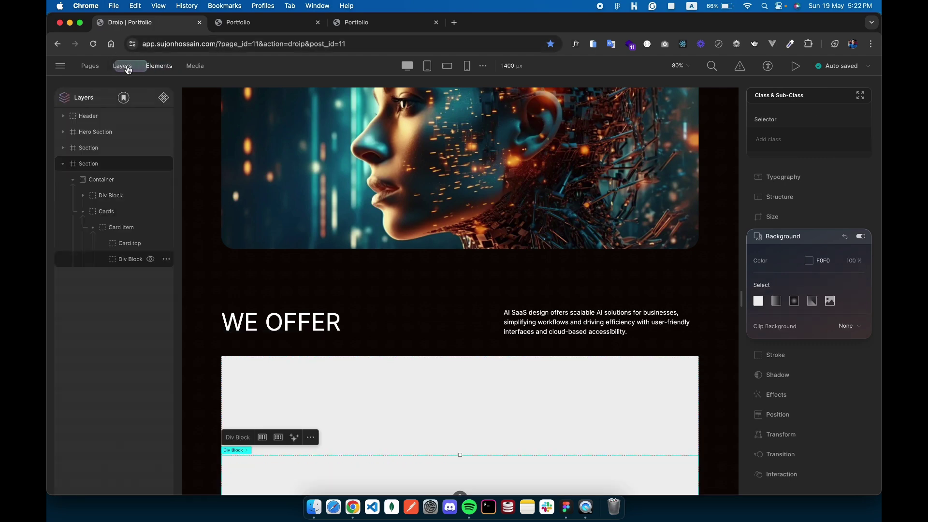
pyautogui.click(166, 259)
pyautogui.click(192, 263)
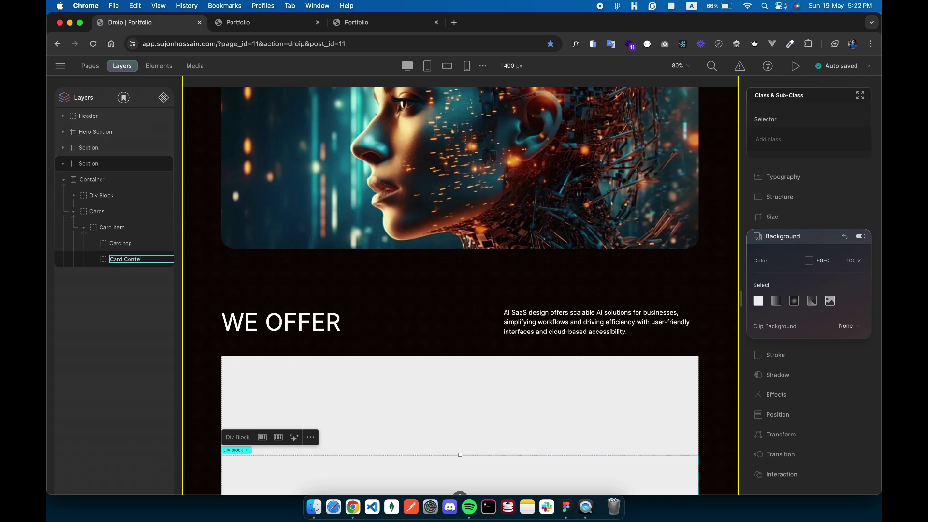
pyautogui.press('Return')
# Check the service card layout in Figma and add a Div Block inside the Card top block in Droip.
pyautogui.scroll(-3, 479, 348)
pyautogui.click(425, 322)
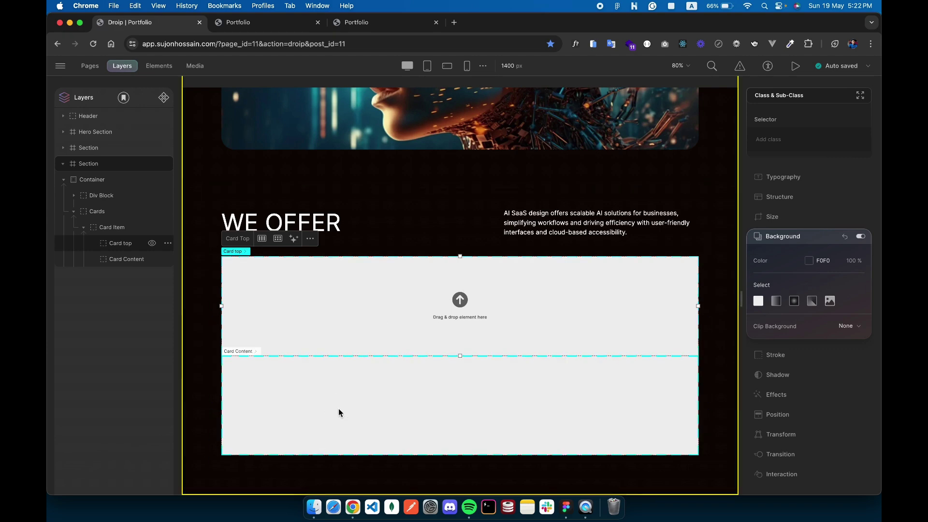
pyautogui.click(363, 345)
pyautogui.click(364, 346)
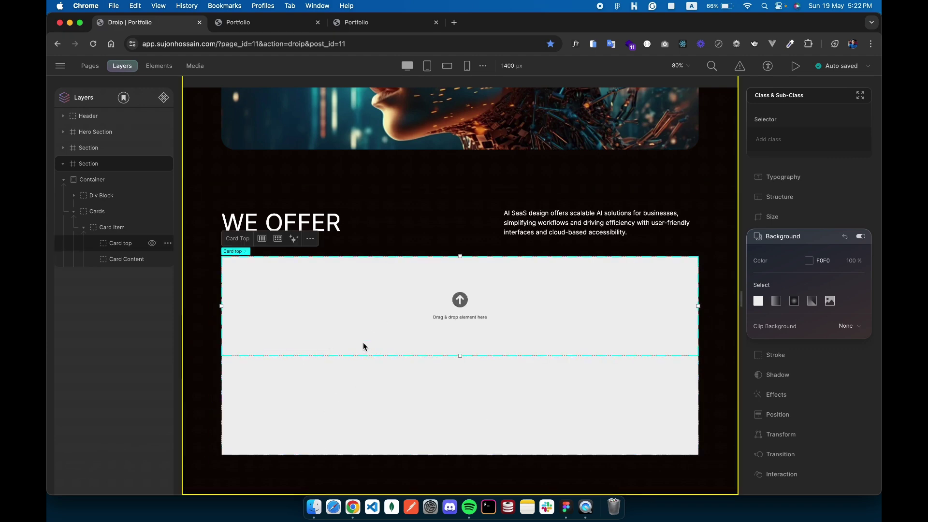
pyautogui.hotkey('ctrl', 'Right')
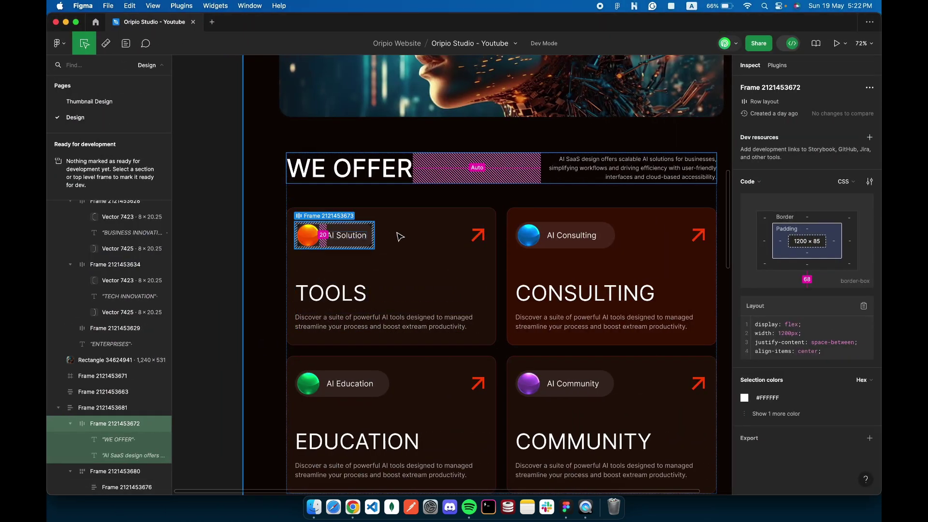
pyautogui.click(426, 265)
pyautogui.hotkey('ctrl', 'Left')
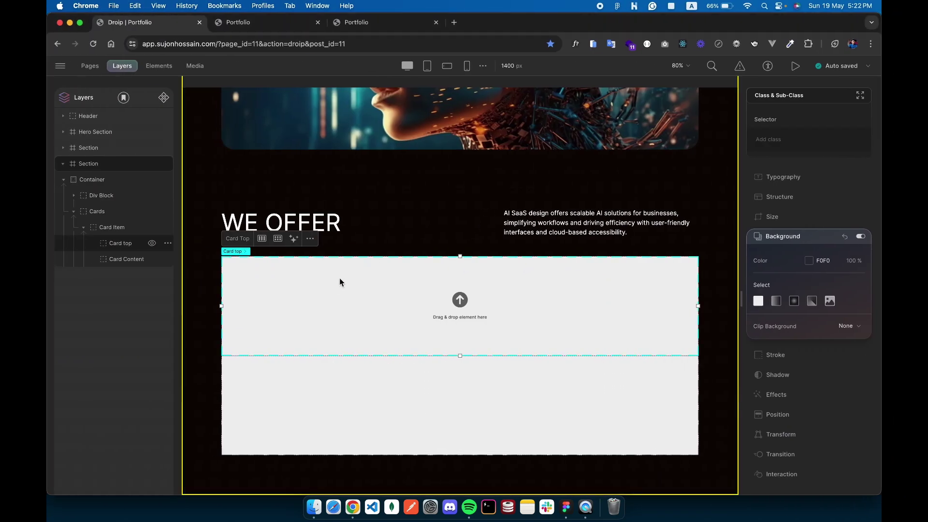
pyautogui.click(160, 66)
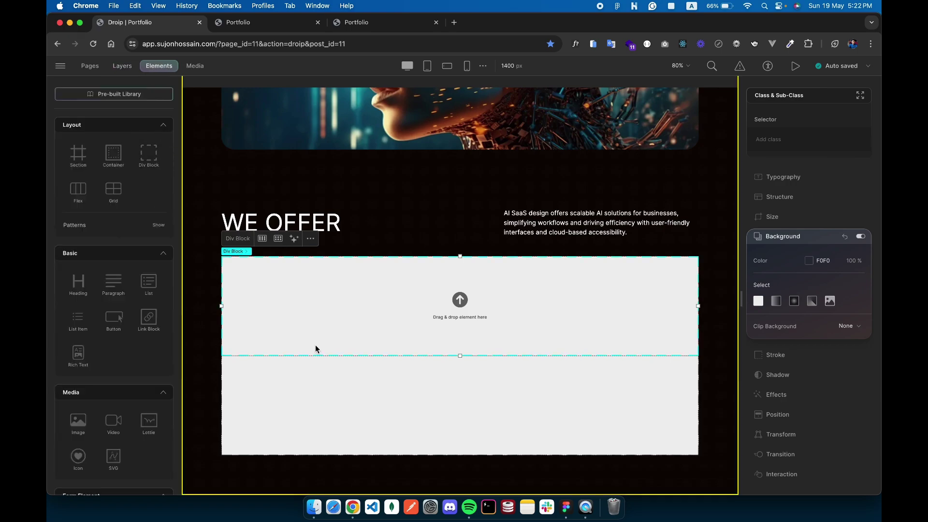
# Check the AI Solution badge frame in Figma, and in Droip name the Div Block inside Card top as Service name.
pyautogui.hotkey('ctrl', 'Right')
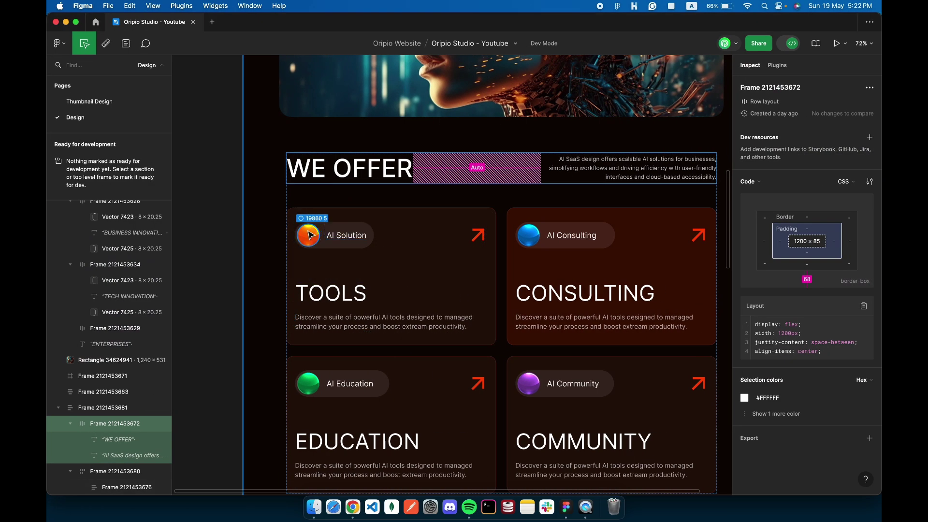
pyautogui.click(312, 237)
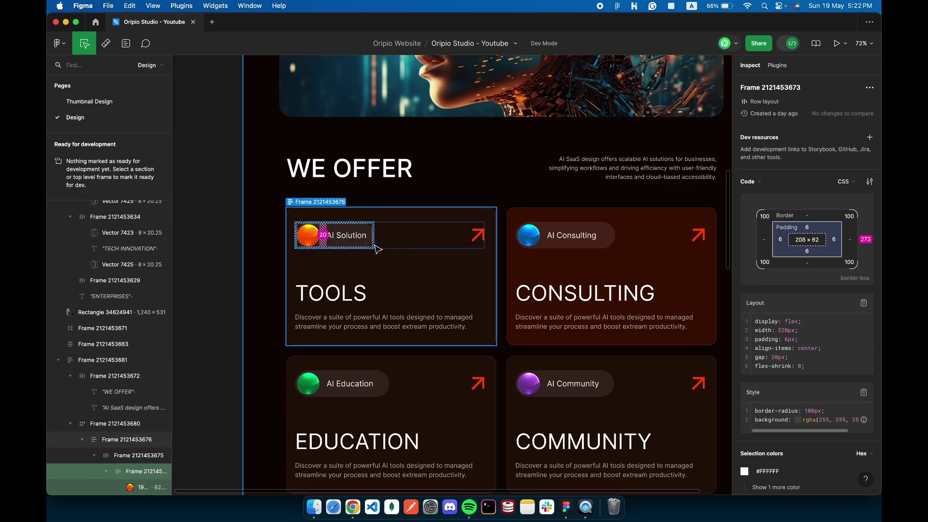
pyautogui.hotkey('ctrl', 'Left')
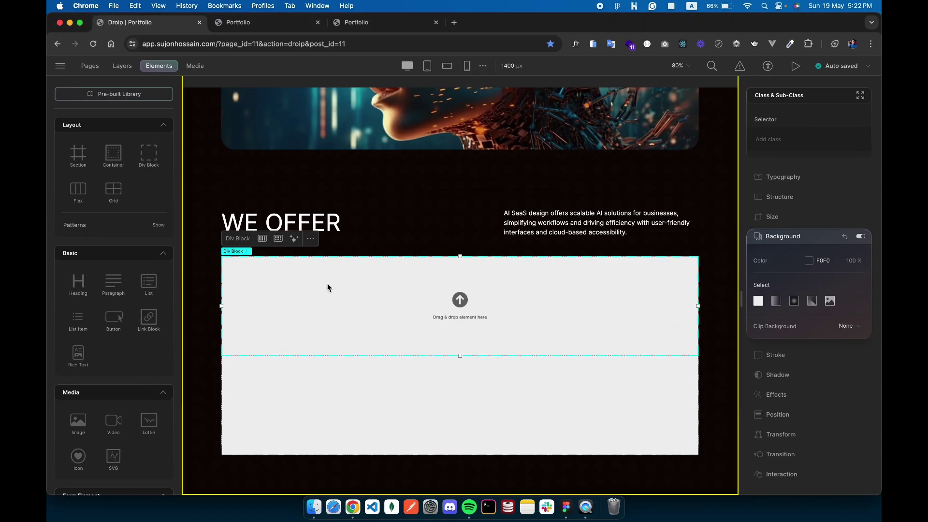
pyautogui.click(123, 66)
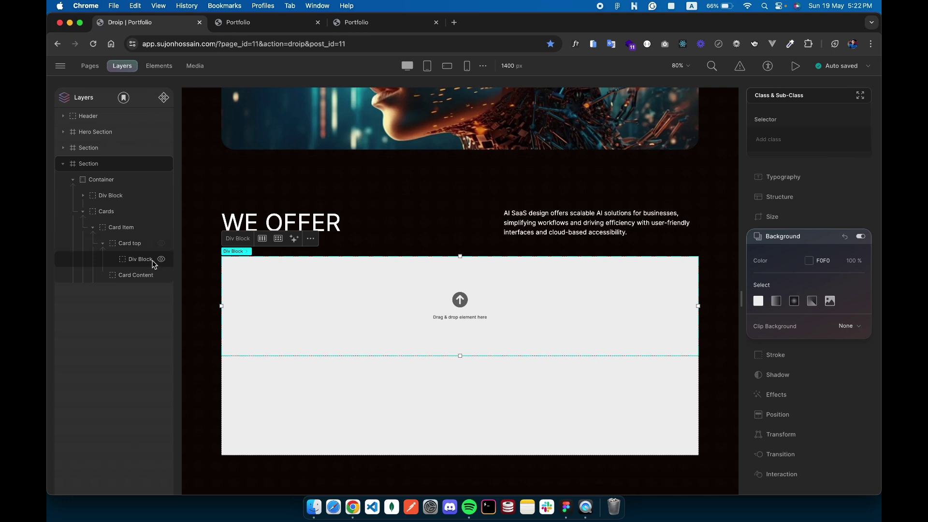
pyautogui.rightClick(163, 264)
pyautogui.click(191, 263)
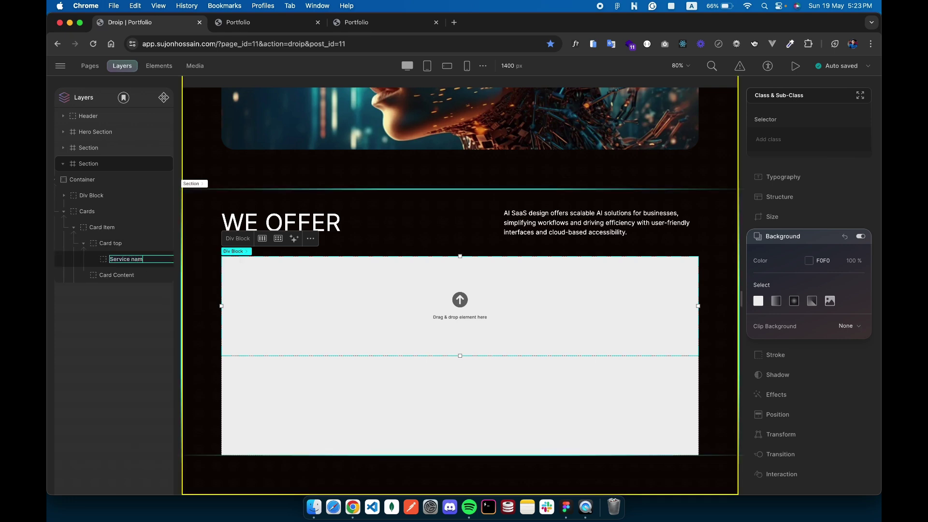
pyautogui.press('super+a')
pyautogui.press('super+c')
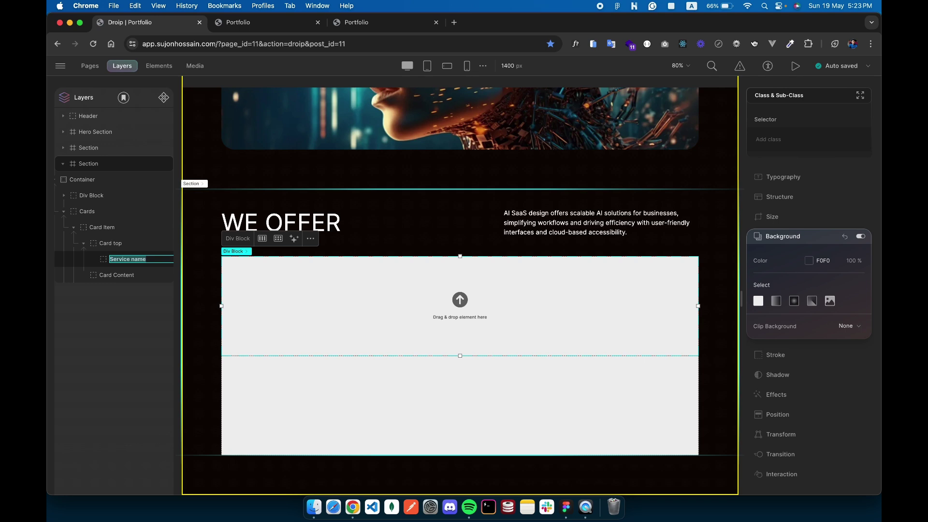
# Give the Service name block the class "service name".
pyautogui.click(785, 141)
pyautogui.press('super+v')
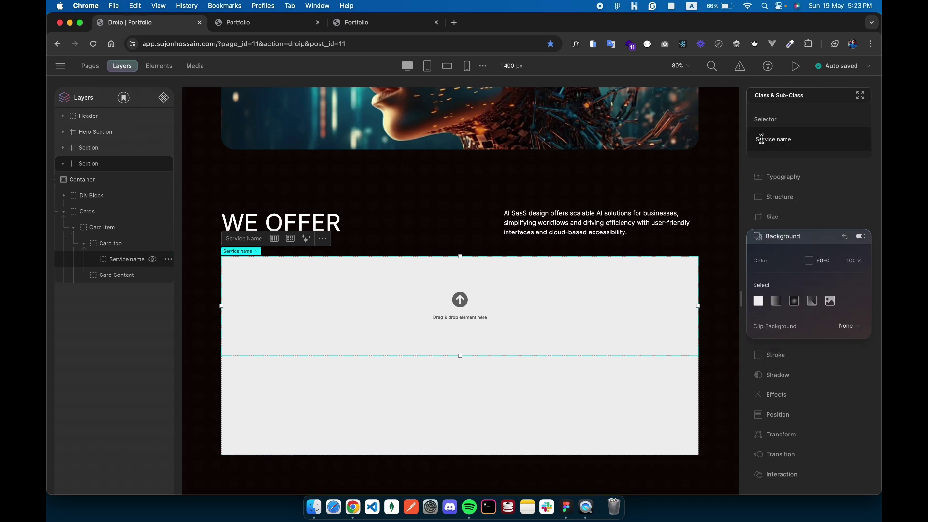
pyautogui.click(761, 139)
pyautogui.press('BackSpace')
pyautogui.press('Return')
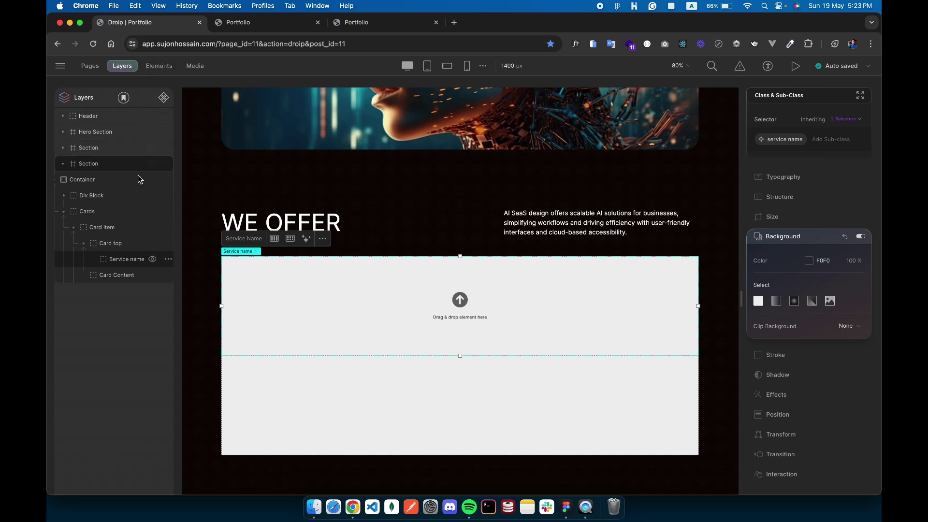
# Add an Image and a Paragraph to the Service name block, using the orange dimond-1 picture for the image.
pyautogui.click(159, 66)
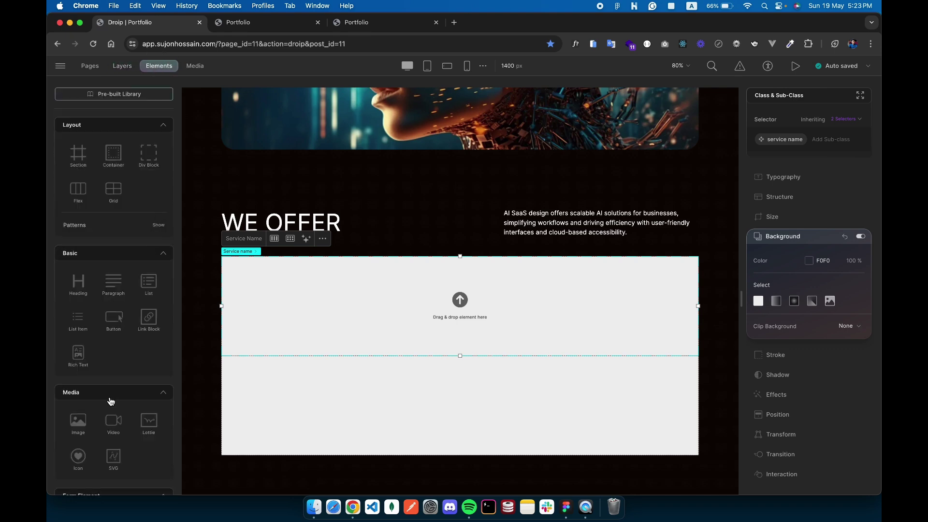
pyautogui.click(77, 420)
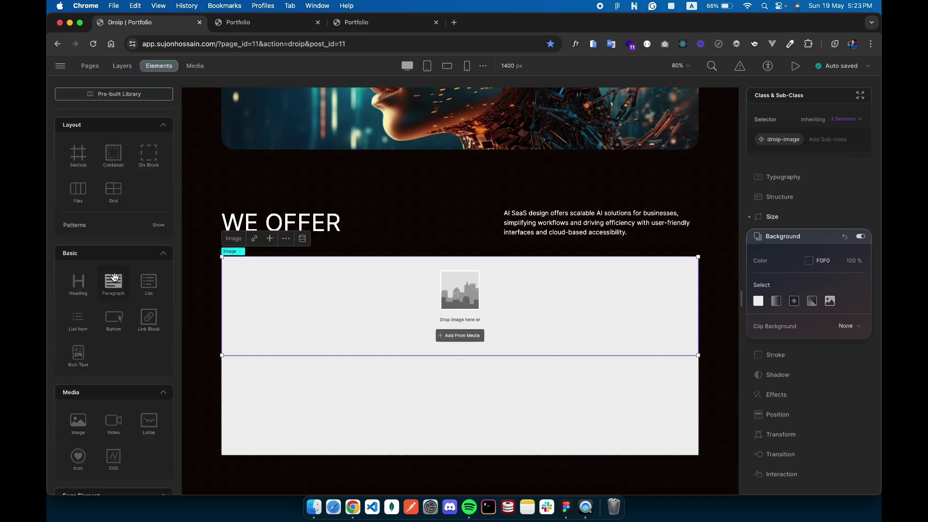
pyautogui.click(466, 336)
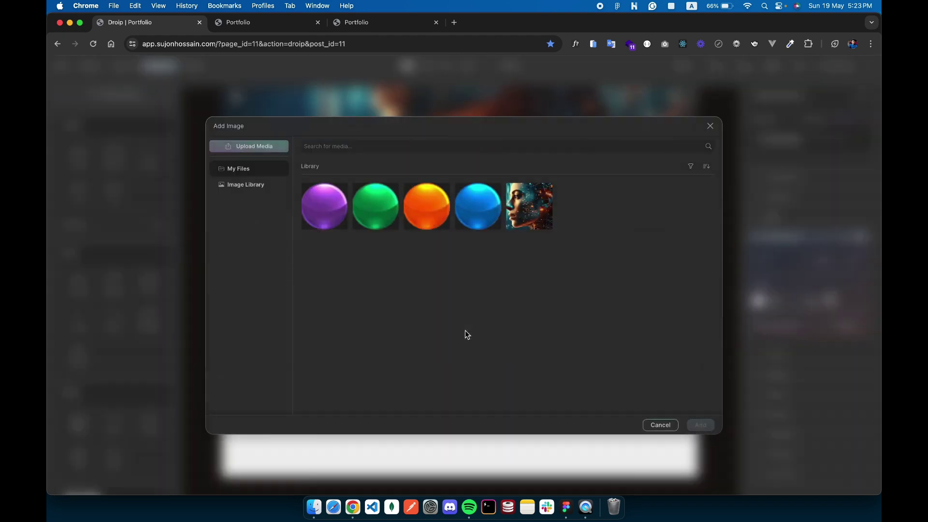
pyautogui.click(426, 205)
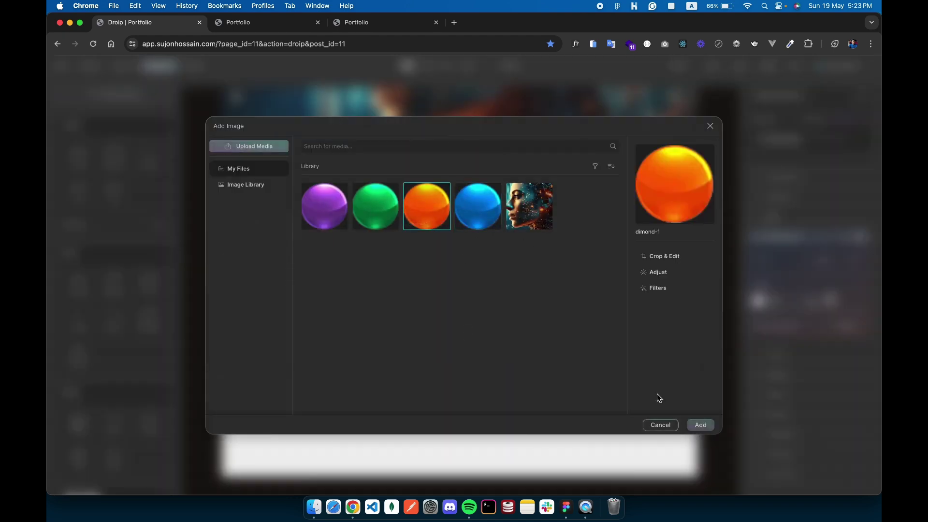
pyautogui.click(694, 425)
# Check the orange orb's size in Figma and set the Droip image's width and height to 62 px.
pyautogui.press('super+Tab')
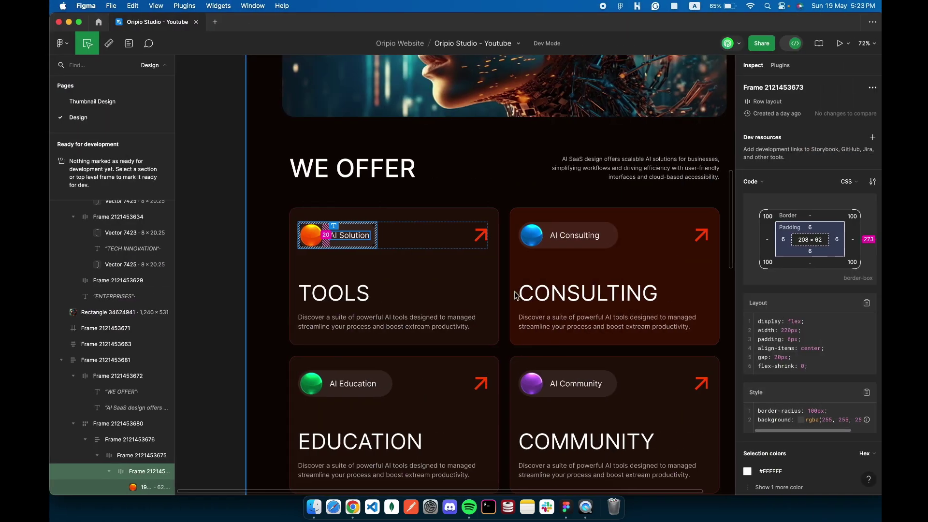
pyautogui.click(313, 241)
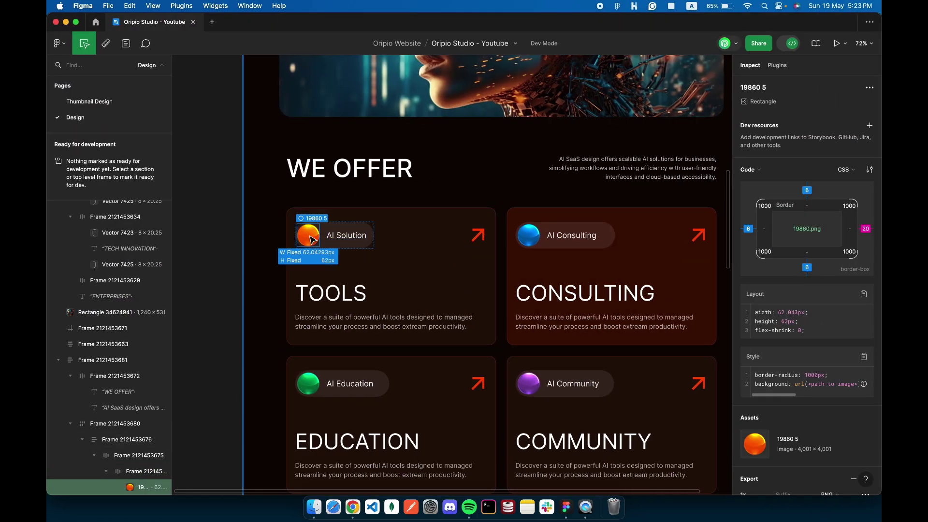
pyautogui.press('super+Tab')
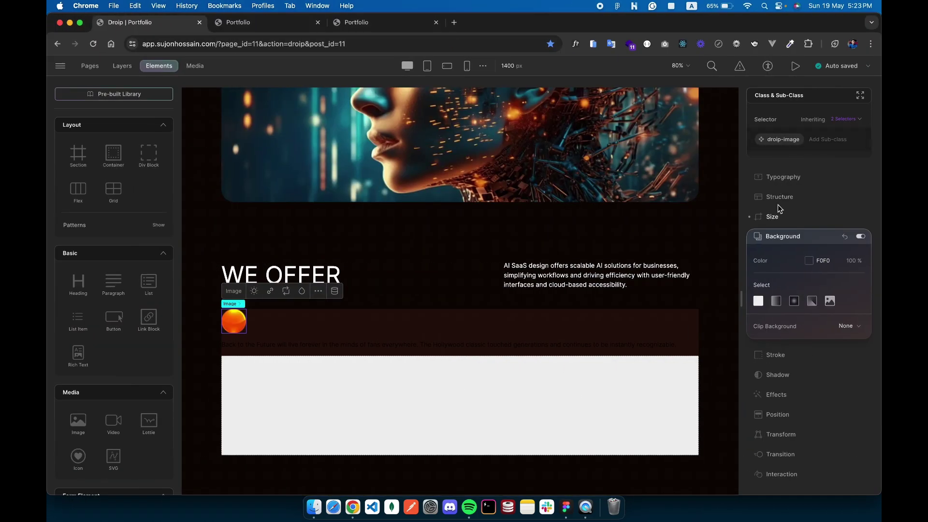
pyautogui.click(772, 216)
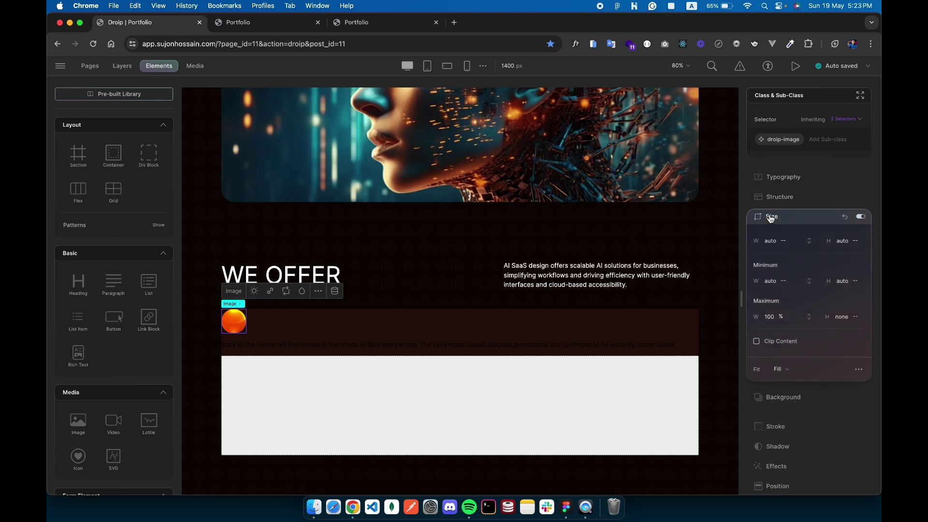
pyautogui.click(772, 241)
pyautogui.press('BackSpace')
pyautogui.press('Return')
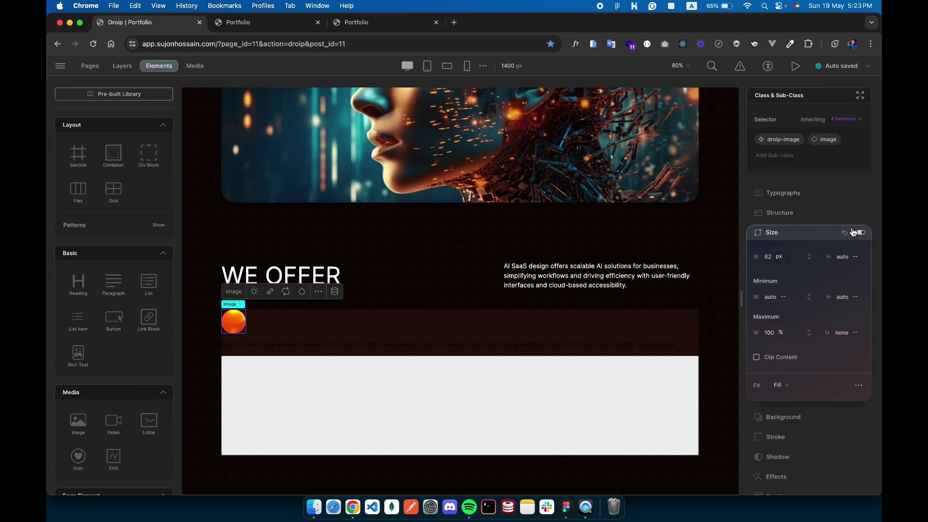
pyautogui.click(838, 257)
pyautogui.write('62')
pyautogui.press('Return')
# Replace the paragraph's droip-paragraph class with a new class named "service name text".
pyautogui.click(285, 346)
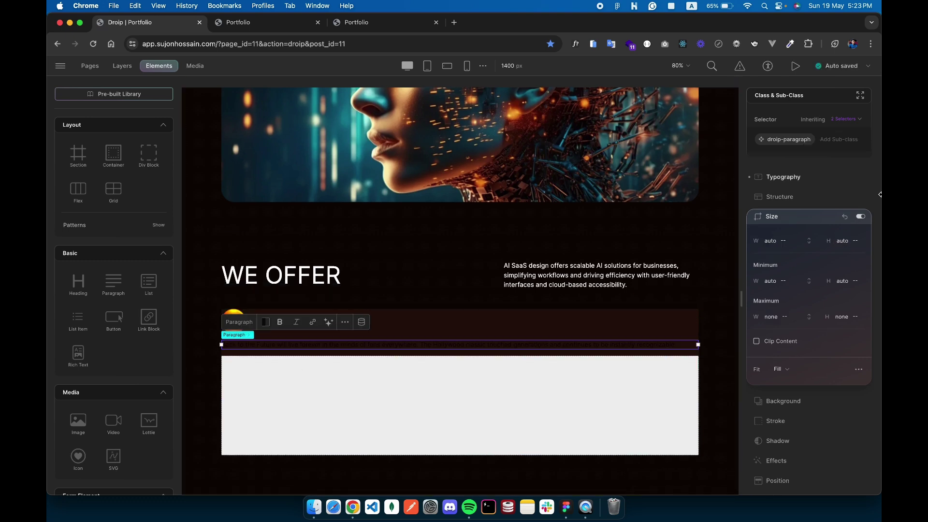
pyautogui.click(808, 140)
pyautogui.click(835, 180)
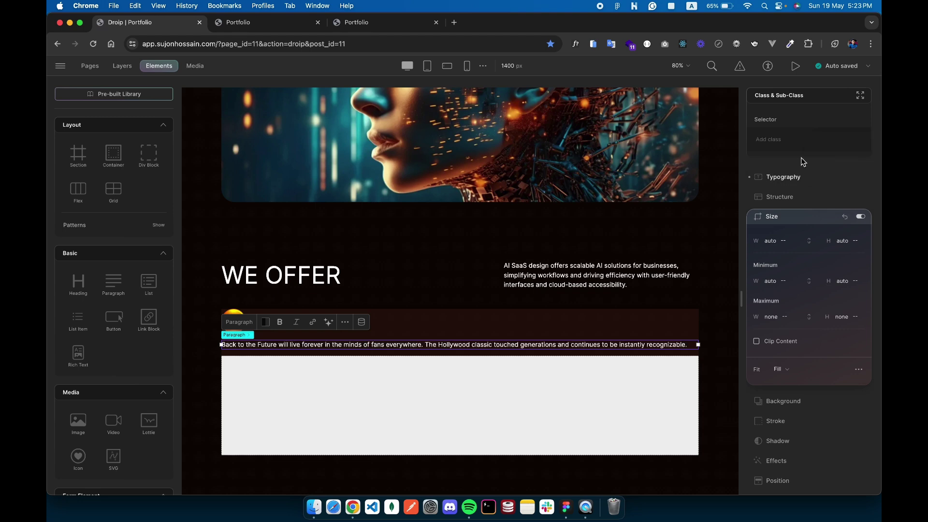
pyautogui.click(773, 137)
pyautogui.write('servic')
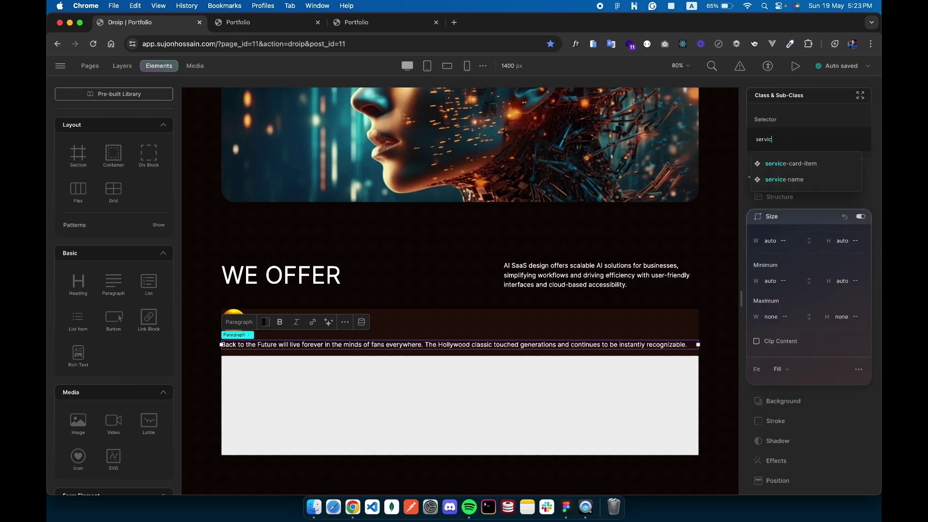
pyautogui.write('e n')
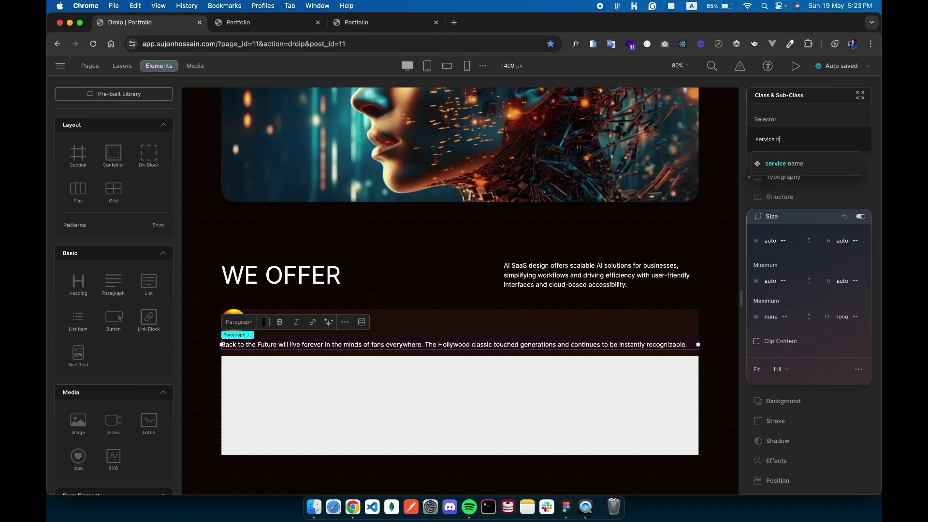
pyautogui.write('ame text')
pyautogui.press('Return')
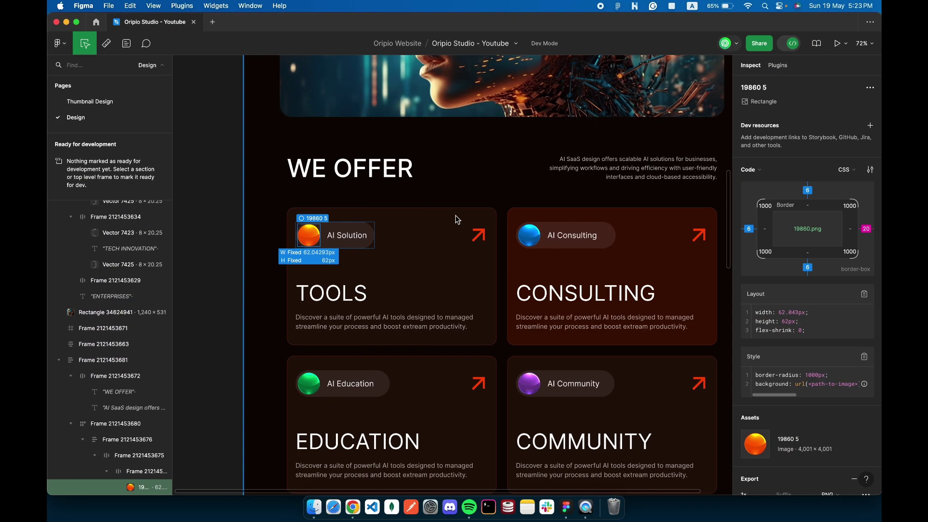
# Replace the service name paragraph's placeholder text in Droip with "AI Solution".
pyautogui.click(354, 242)
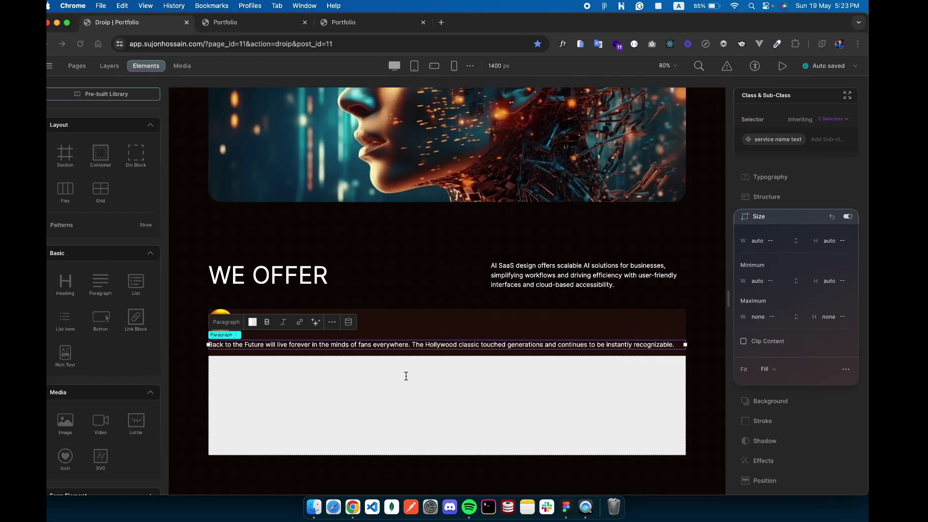
pyautogui.press('super+a')
pyautogui.write('AI Solution')
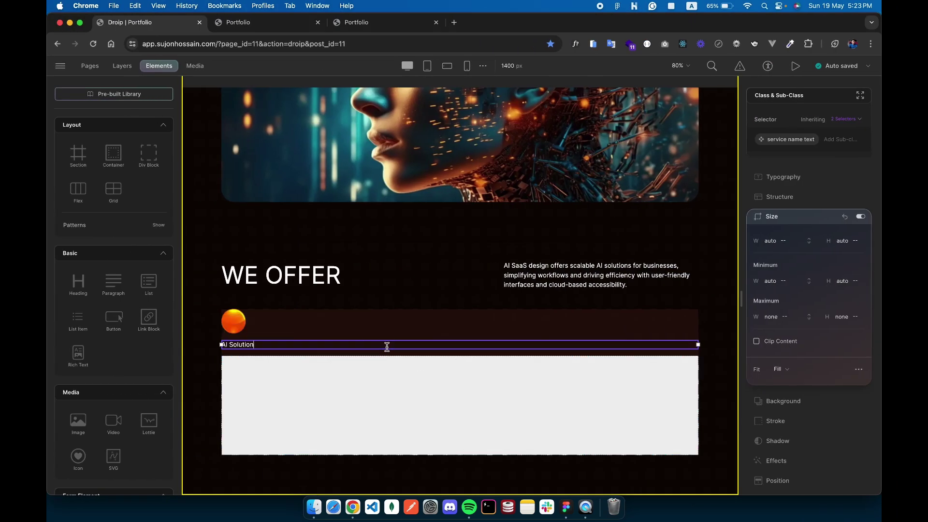
pyautogui.click(287, 326)
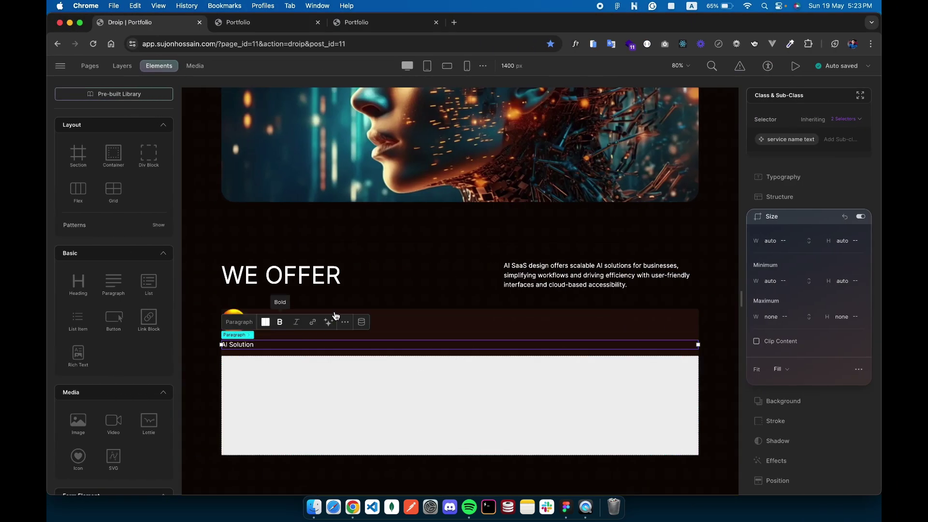
pyautogui.click(361, 322)
# Give the Service name block a solid white FFFFFF background with a low opacity.
pyautogui.click(447, 329)
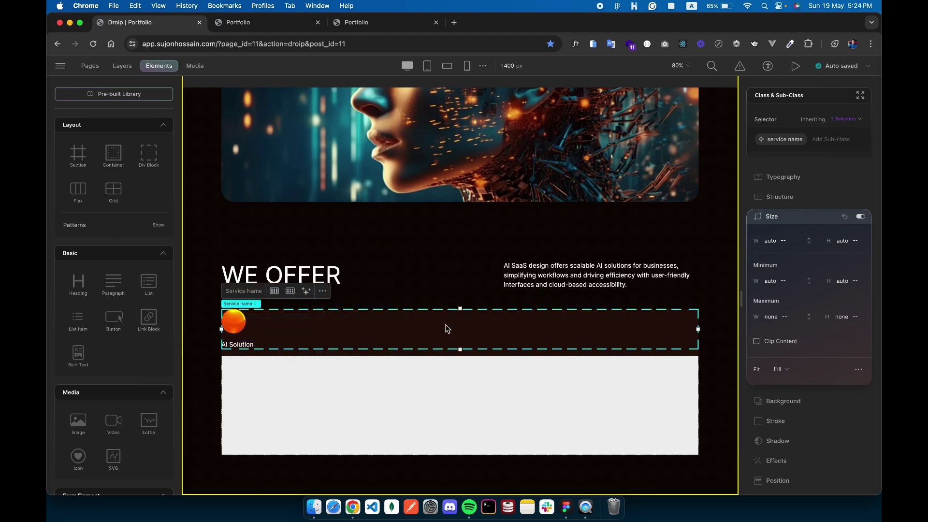
pyautogui.click(783, 216)
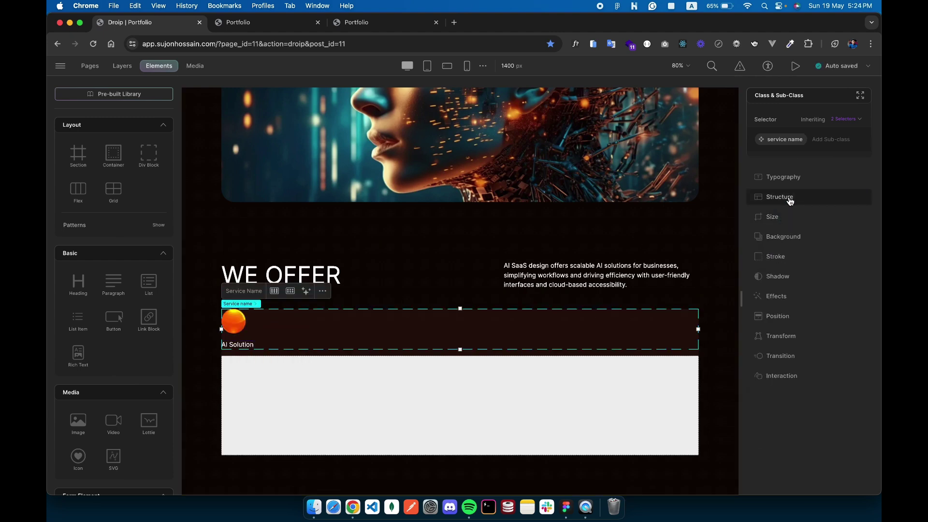
pyautogui.click(786, 237)
pyautogui.click(757, 303)
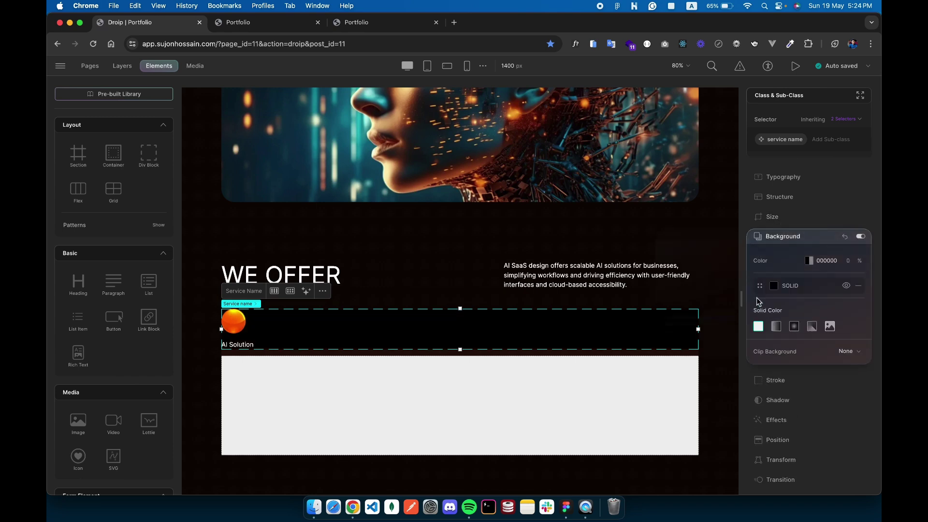
pyautogui.moveTo(684, 327); pyautogui.dragTo(599, 213)
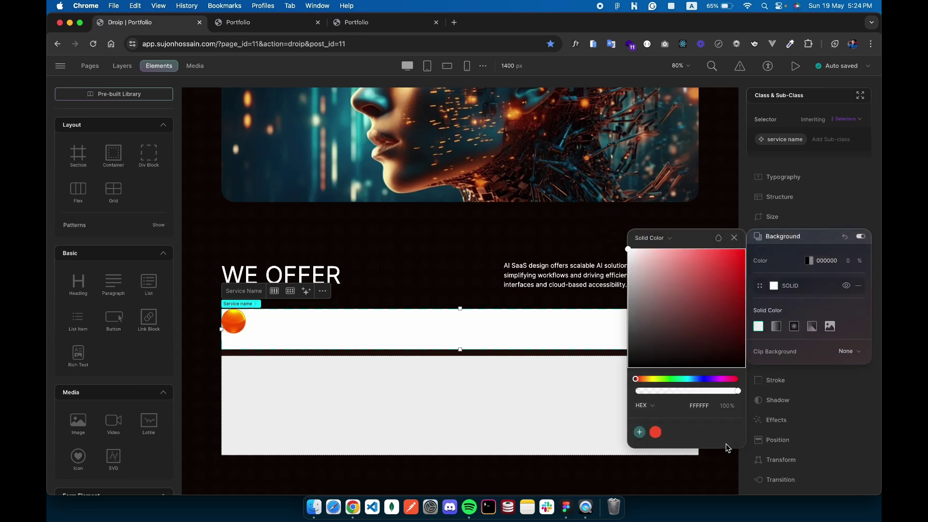
pyautogui.click(727, 406)
pyautogui.press('Return')
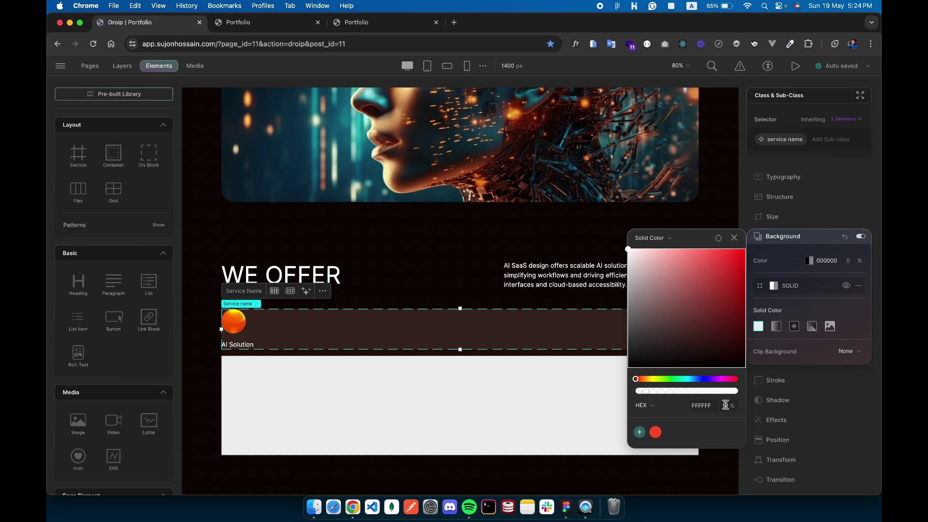
pyautogui.click(773, 237)
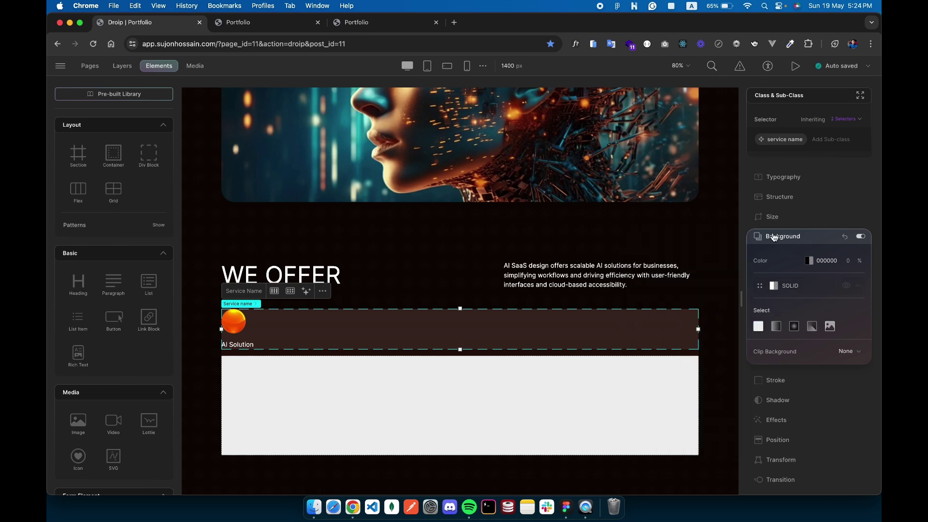
# Set the Service name block's padding to 6 px at the top, bottom and left and 16 px at the right.
pyautogui.click(778, 203)
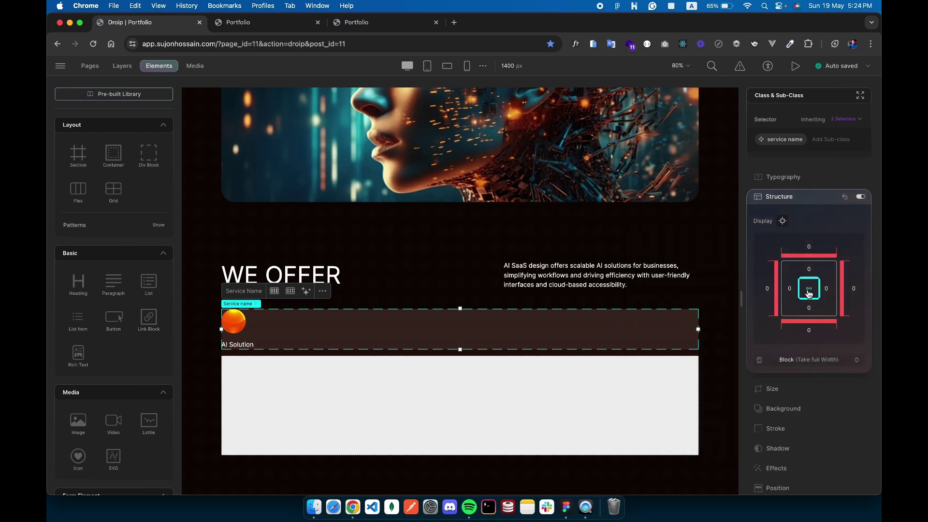
pyautogui.click(811, 270)
pyautogui.press('Return')
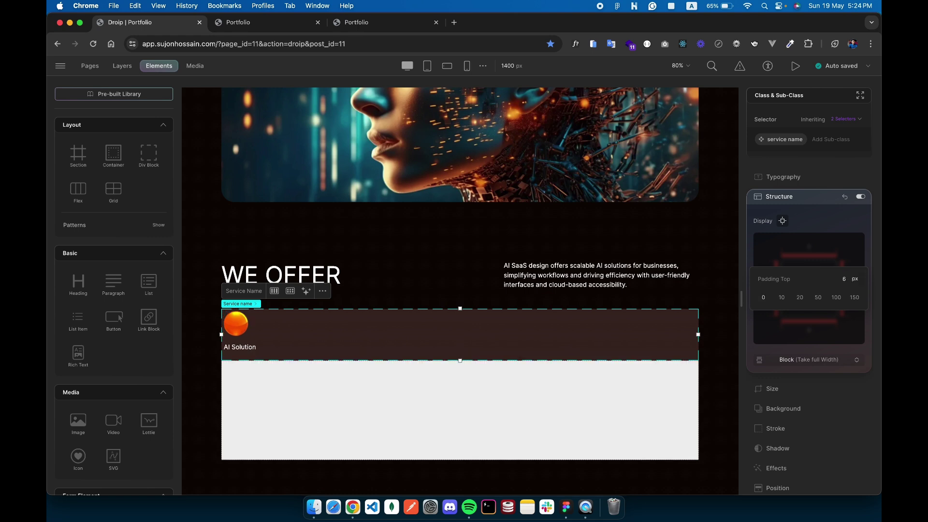
pyautogui.click(828, 289)
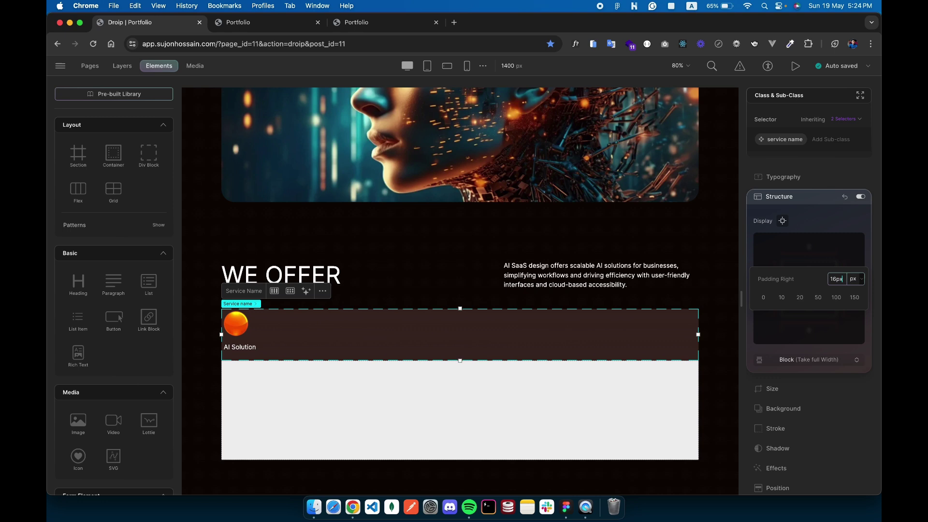
pyautogui.write('16px')
pyautogui.press('Return')
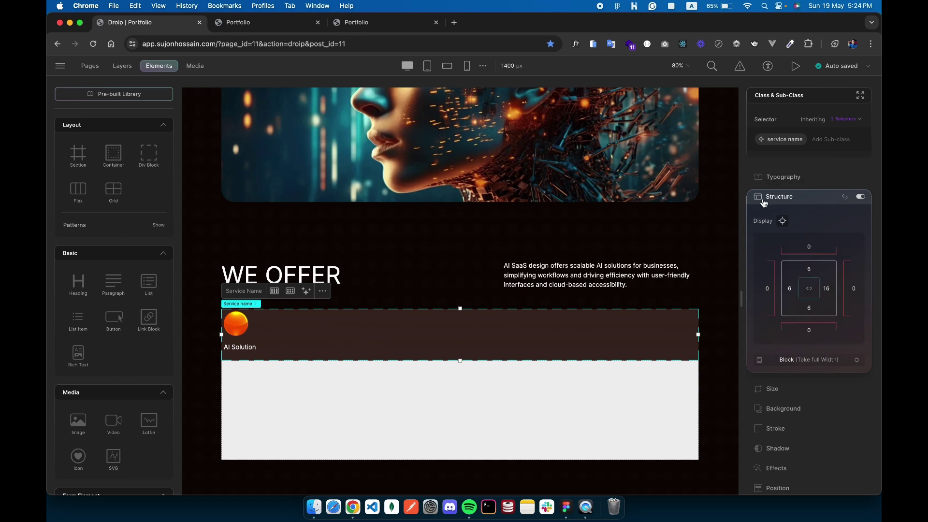
pyautogui.click(764, 198)
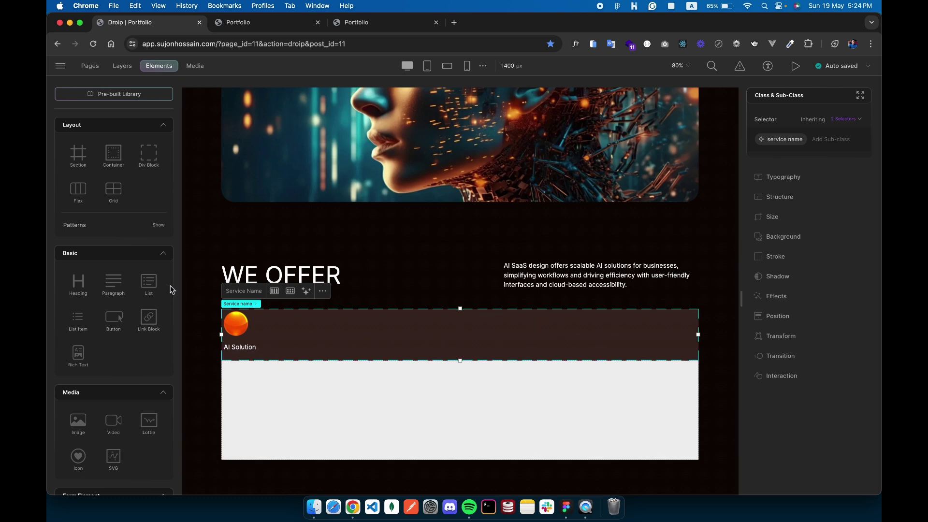
# Add an SVG element inside the Card top block, after the Service name block.
pyautogui.click(125, 67)
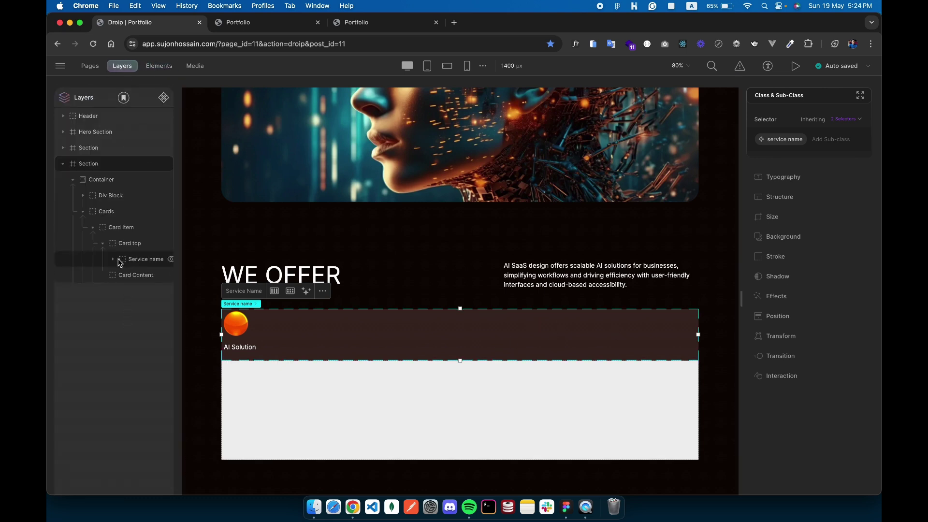
pyautogui.click(137, 243)
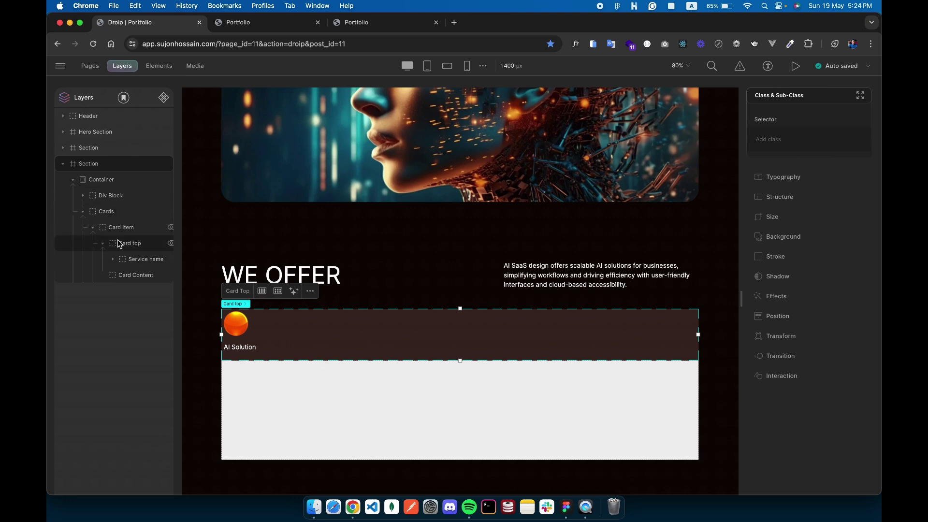
pyautogui.click(159, 66)
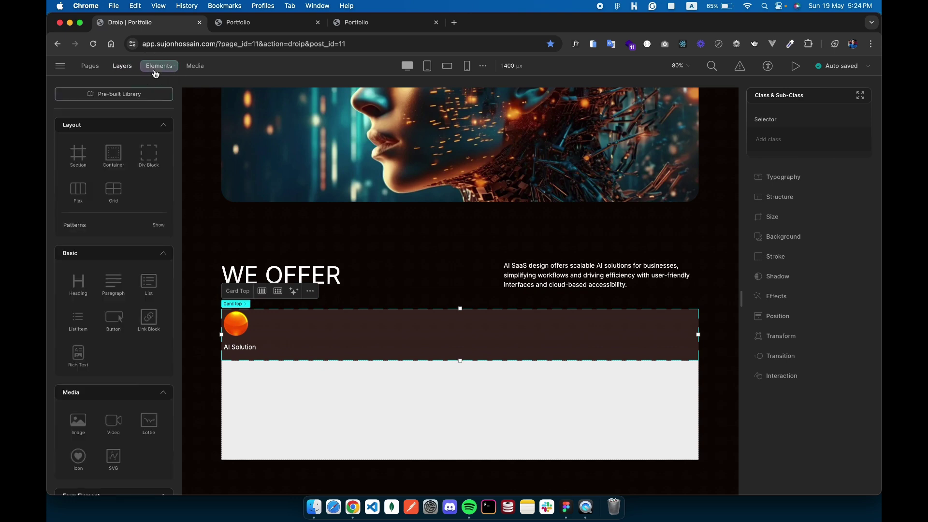
pyautogui.scroll(-5, 115, 324)
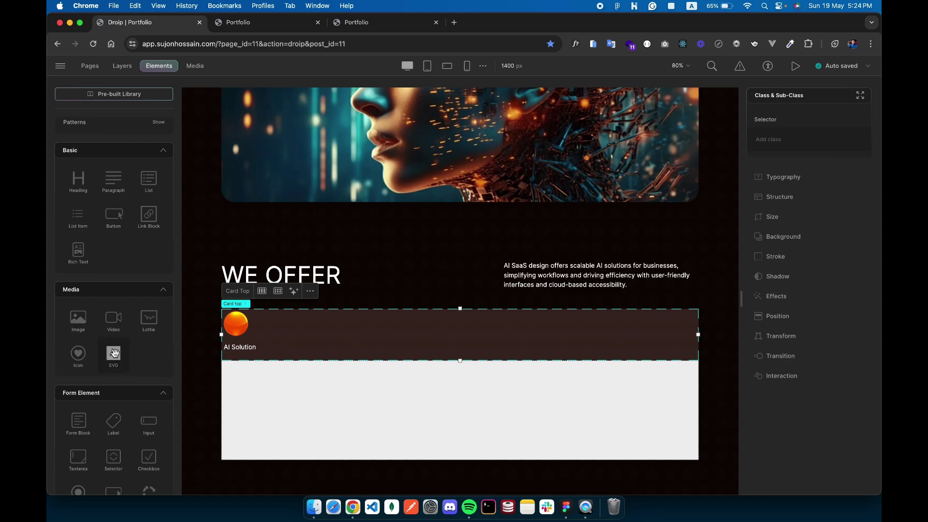
pyautogui.click(115, 353)
# Copy the red arrow's SVG code from the AI Consulting card in Figma and paste it into the Droip SVG element.
pyautogui.hotkey('ctrl', 'Right')
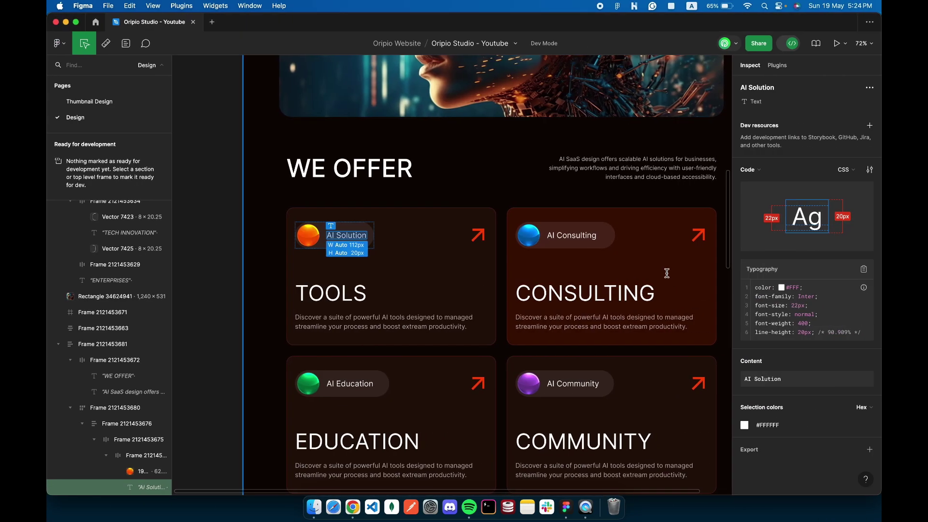
pyautogui.click(698, 235)
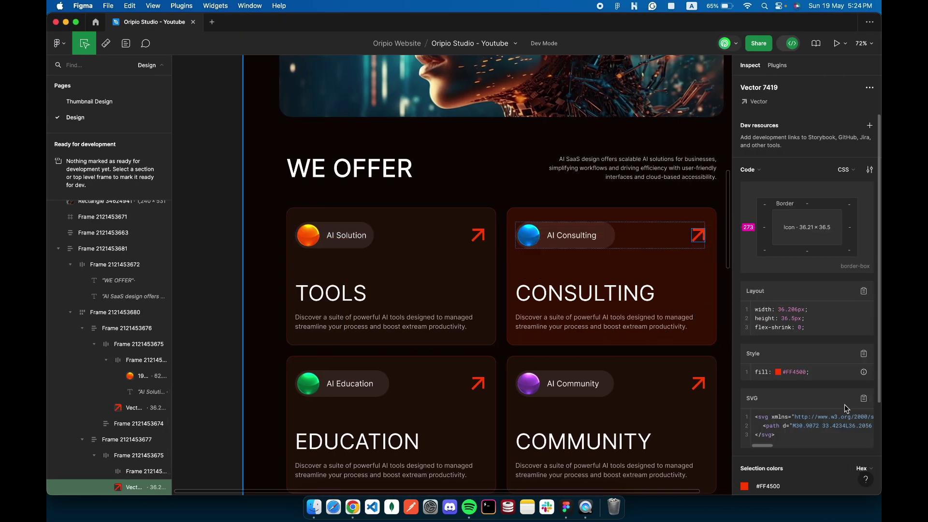
pyautogui.click(864, 398)
pyautogui.hotkey('ctrl', 'Left')
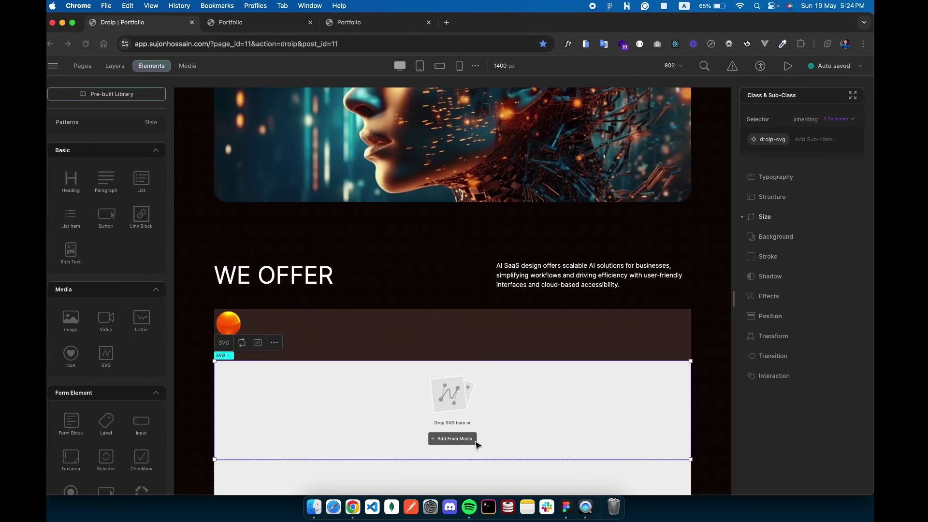
pyautogui.click(266, 343)
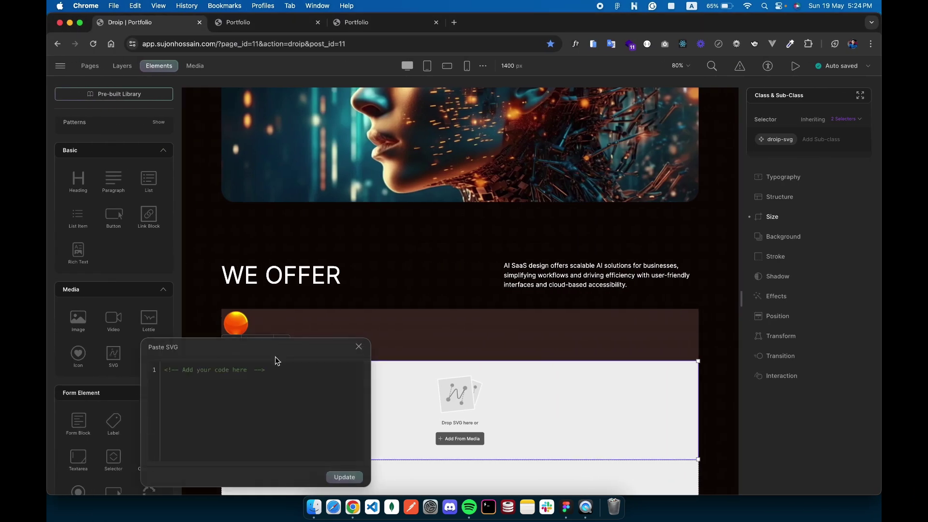
pyautogui.press('super+a')
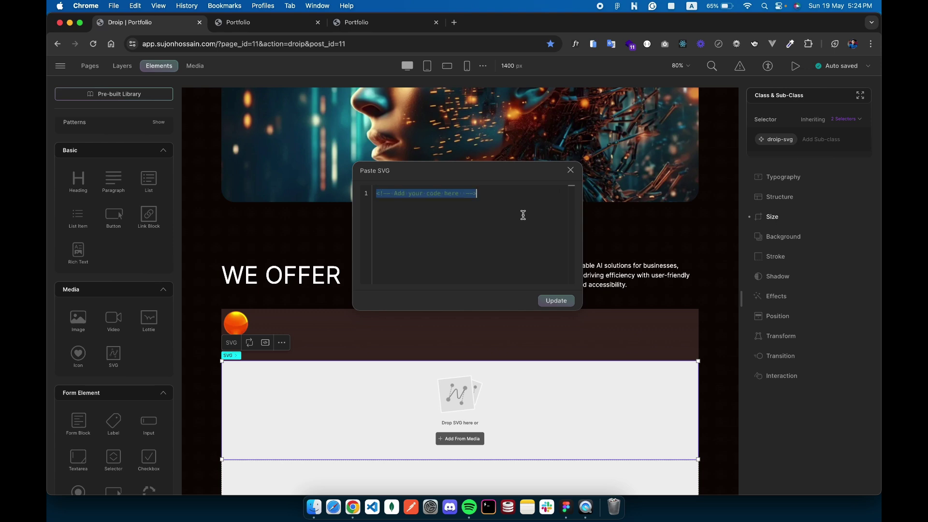
pyautogui.press('super+v')
pyautogui.click(556, 302)
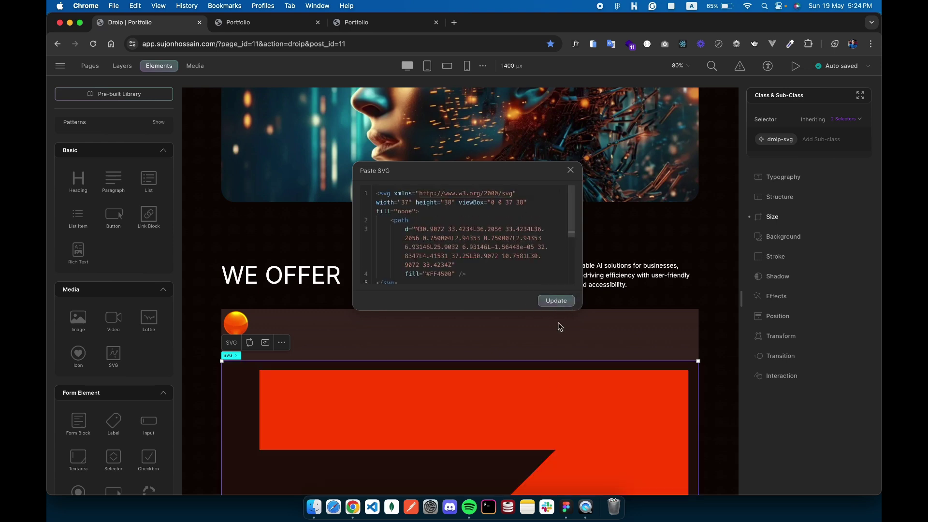
# Check the arrow's size in Figma and set the Droip SVG's width and height to 36 px.
pyautogui.scroll(-5, 683, 343)
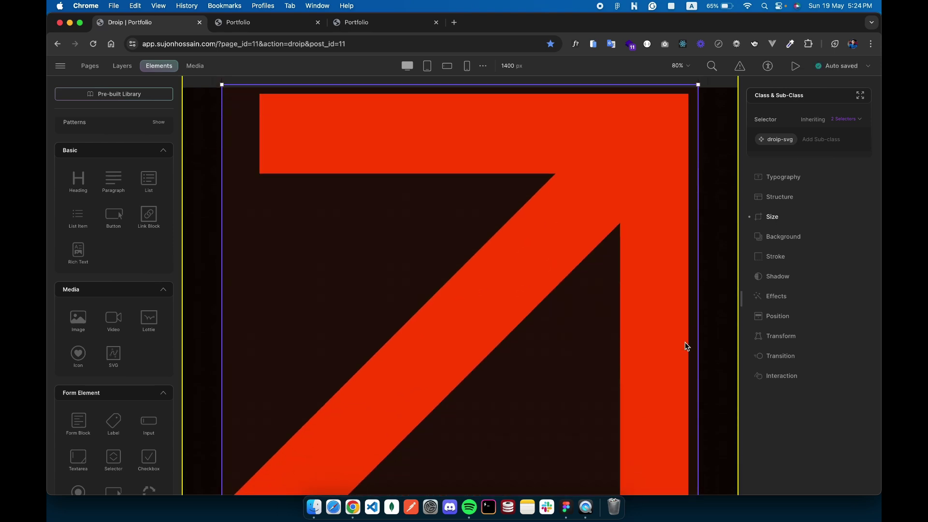
pyautogui.scroll(1, 691, 205)
pyautogui.scroll(3, 691, 204)
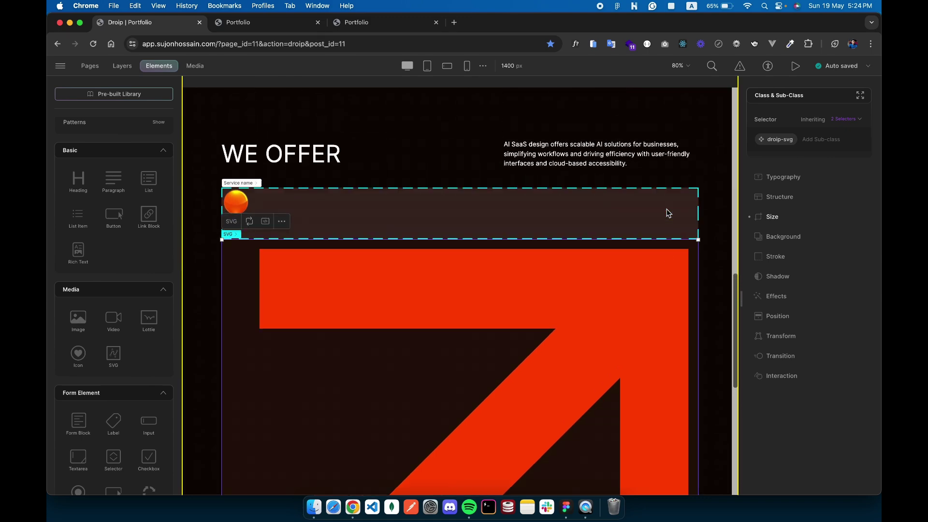
pyautogui.click(771, 217)
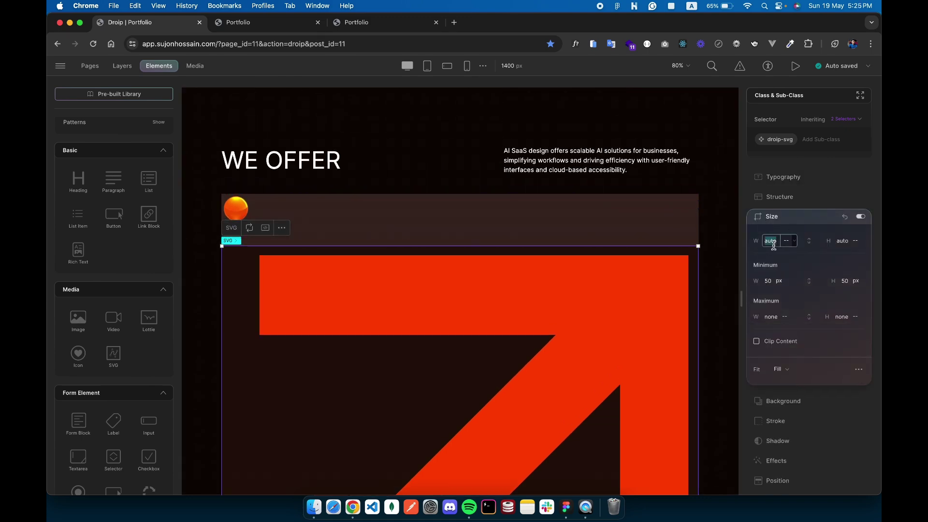
pyautogui.press('super+Tab')
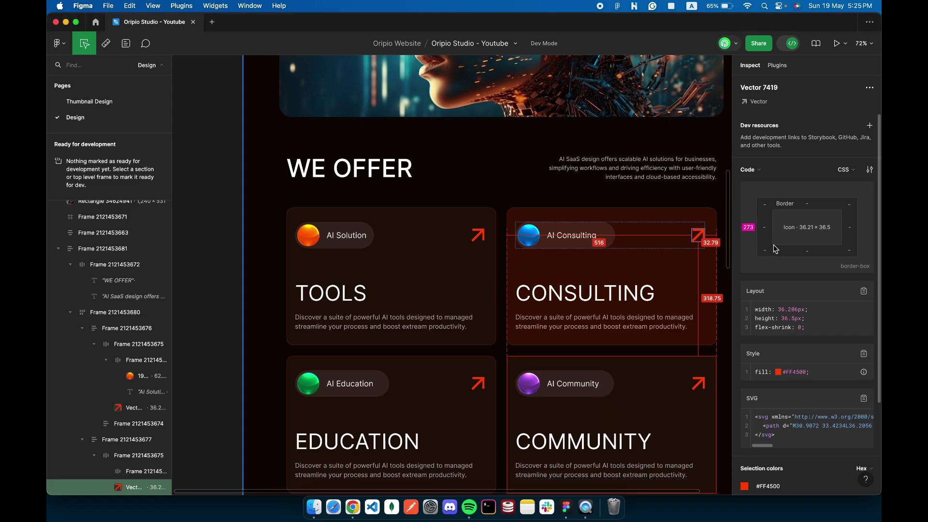
pyautogui.press('super+Tab')
pyautogui.click(774, 242)
pyautogui.write('36')
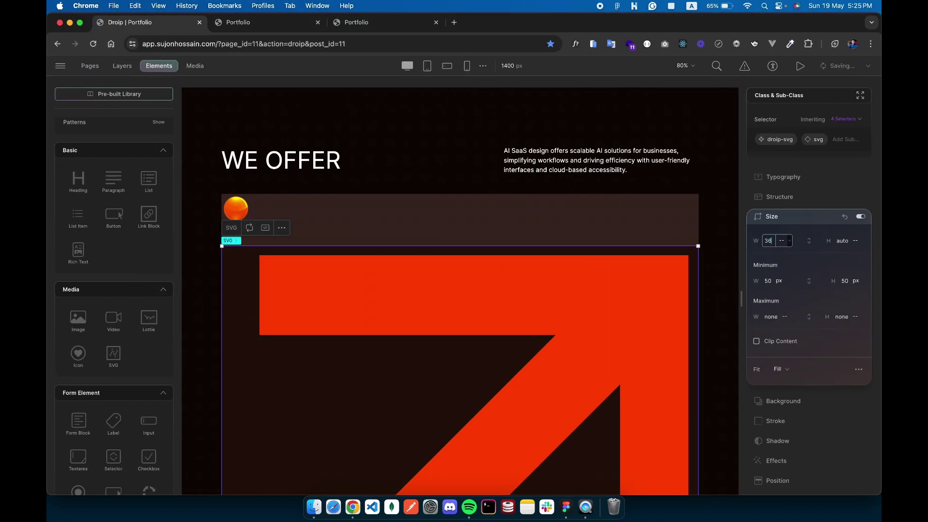
pyautogui.press('Return')
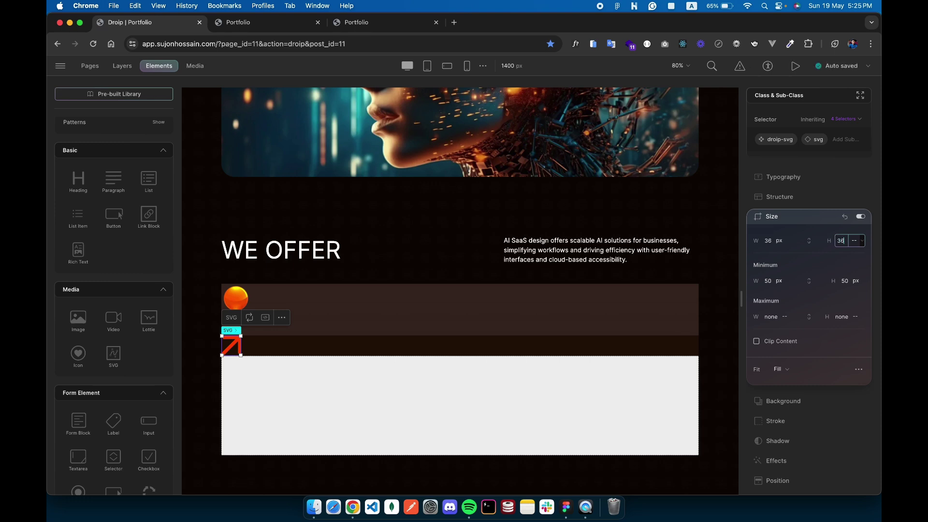
pyautogui.press('Return')
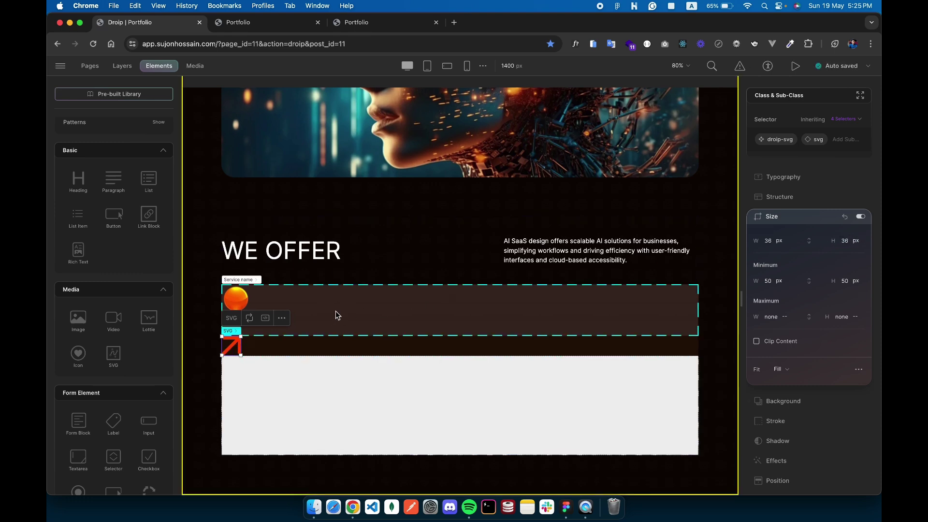
# Change the Service name block's display to Flex so the orb and text form a row.
pyautogui.click(337, 315)
pyautogui.click(779, 218)
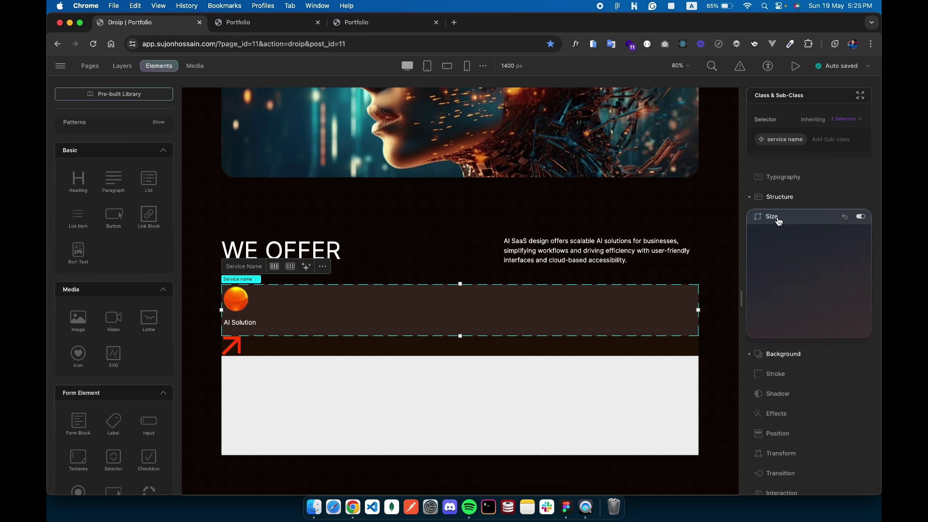
pyautogui.click(779, 197)
pyautogui.click(810, 365)
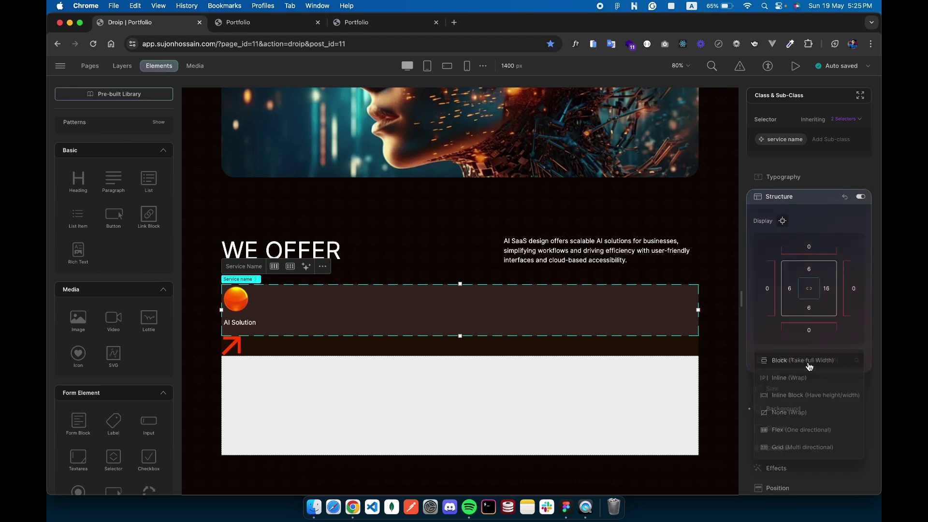
pyautogui.click(795, 430)
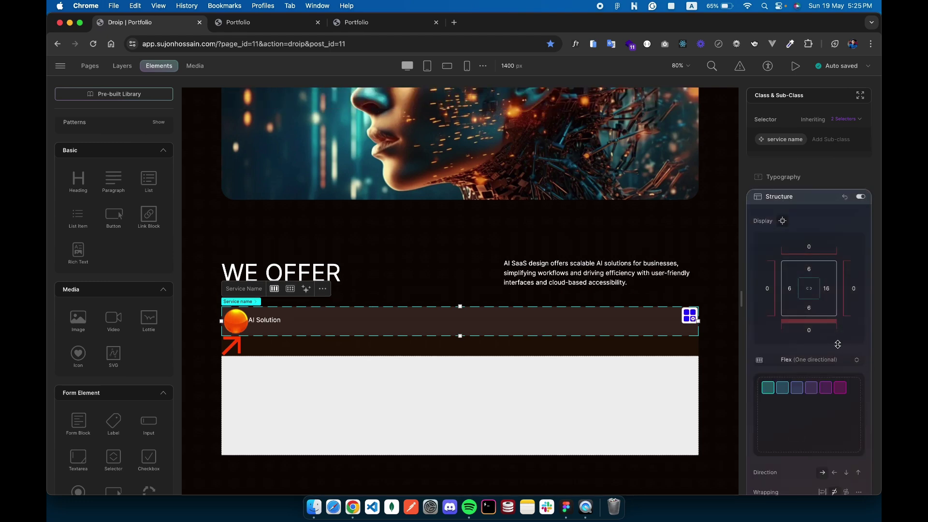
pyautogui.scroll(-3, 838, 345)
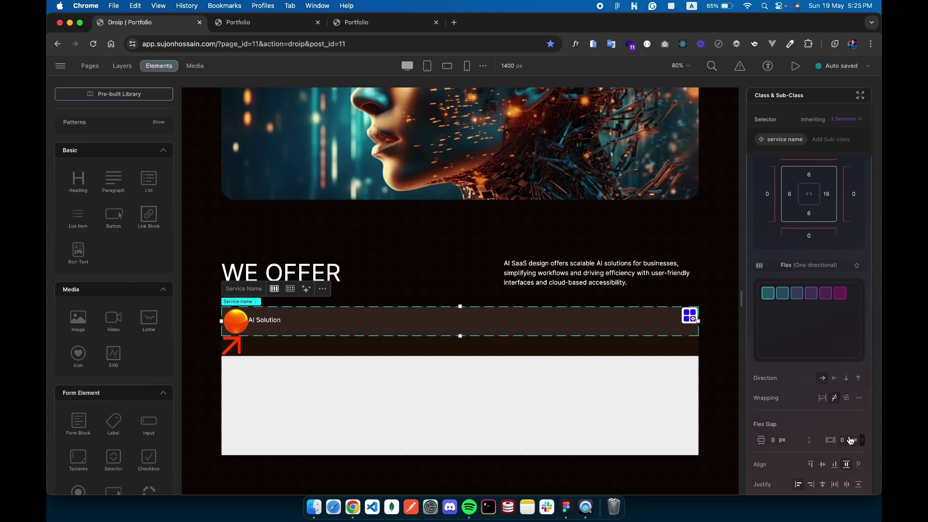
# Set the Service name block's horizontal flex gap to 8 px and its corner radius to 100 px.
pyautogui.click(850, 440)
pyautogui.write('8px')
pyautogui.press('Return')
pyautogui.scroll(-5, 812, 328)
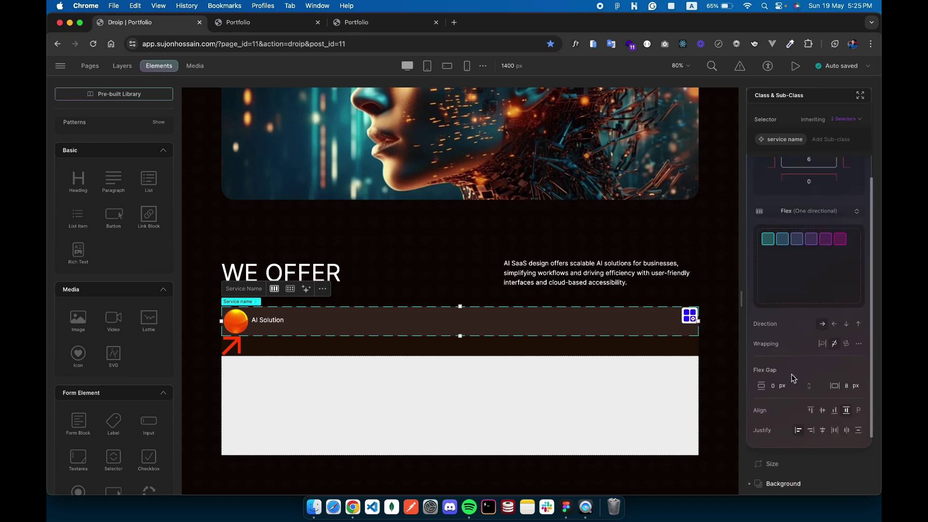
pyautogui.click(777, 356)
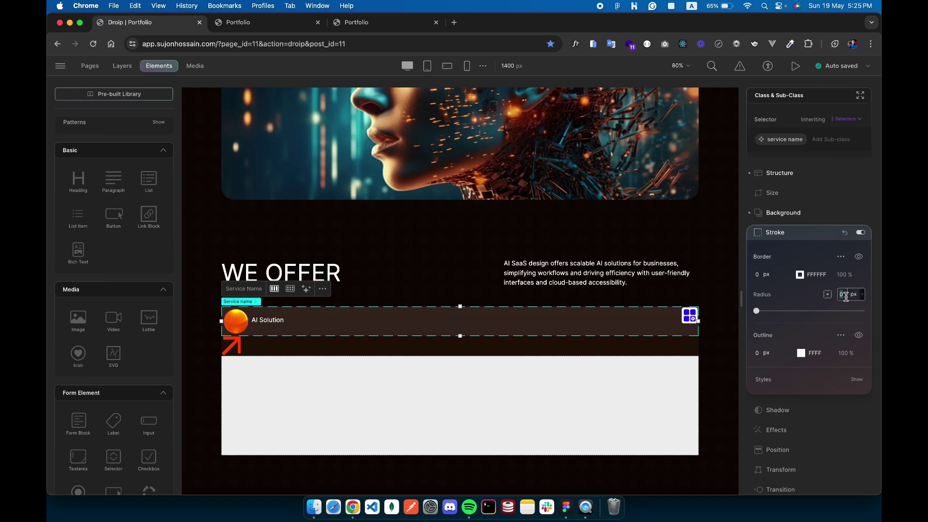
pyautogui.write('100')
pyautogui.press('Return')
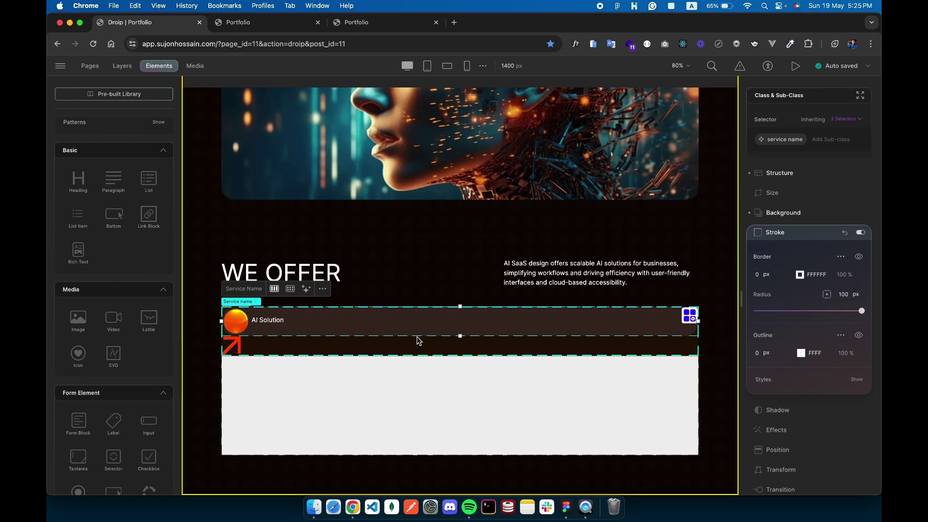
# Make the Card top block a Flex row with Center alignment and Space between justification.
pyautogui.click(324, 344)
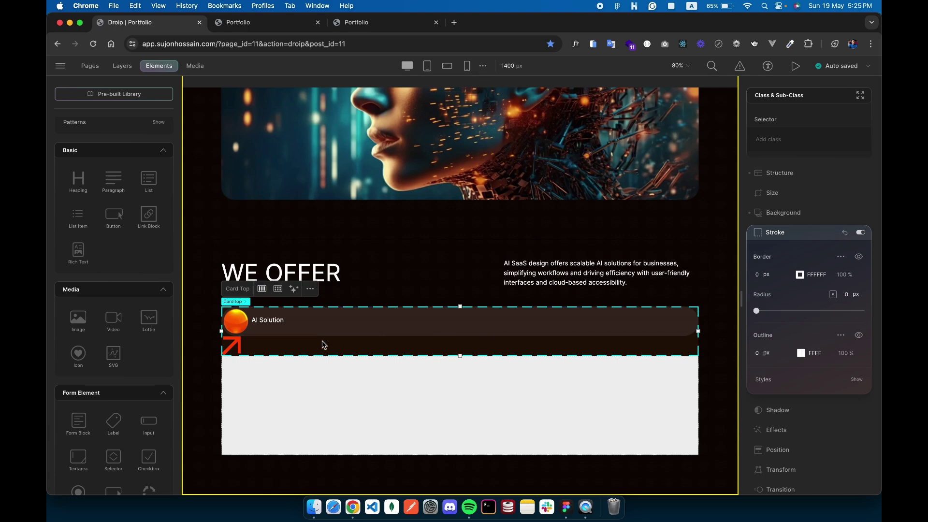
pyautogui.click(799, 231)
pyautogui.click(785, 198)
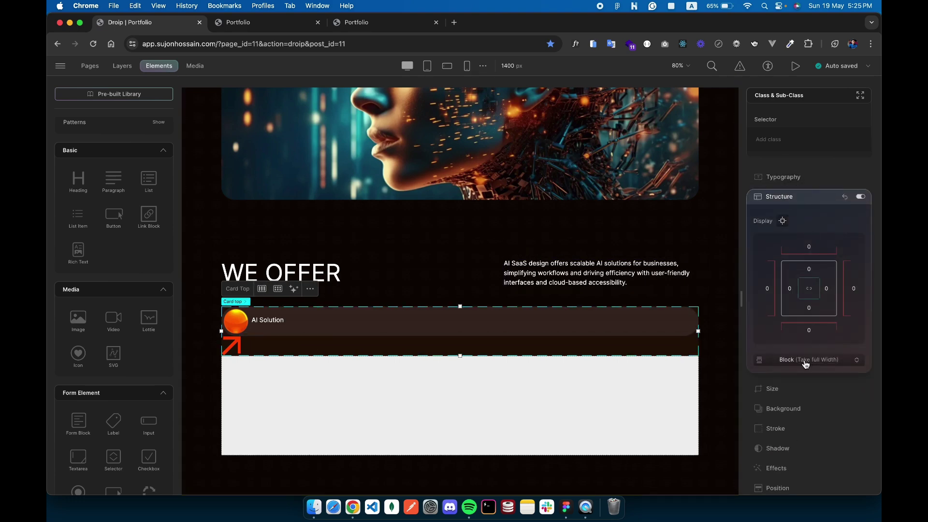
pyautogui.click(804, 361)
pyautogui.click(802, 433)
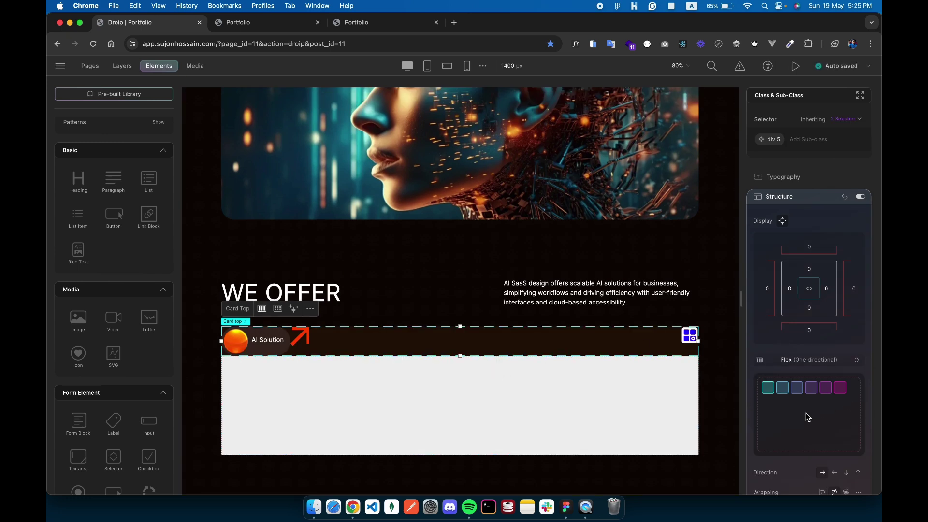
pyautogui.scroll(-5, 807, 417)
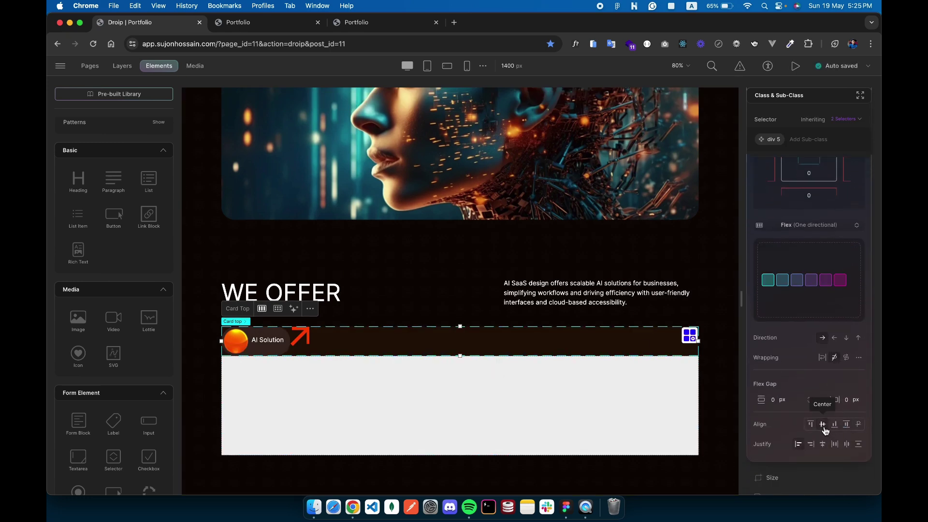
pyautogui.click(834, 445)
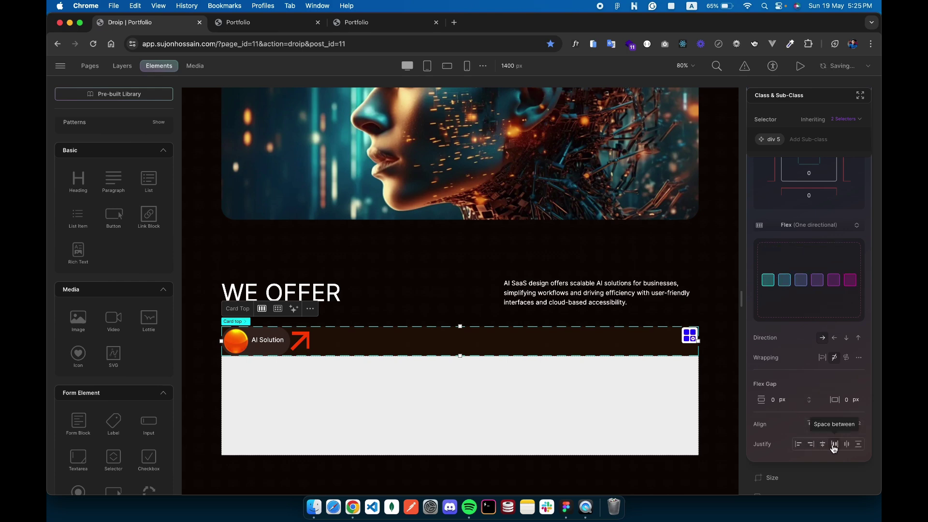
# Select the Card Content block, and inspect the EDUCATION and TOOLS card titles and the description text in Figma.
pyautogui.click(607, 384)
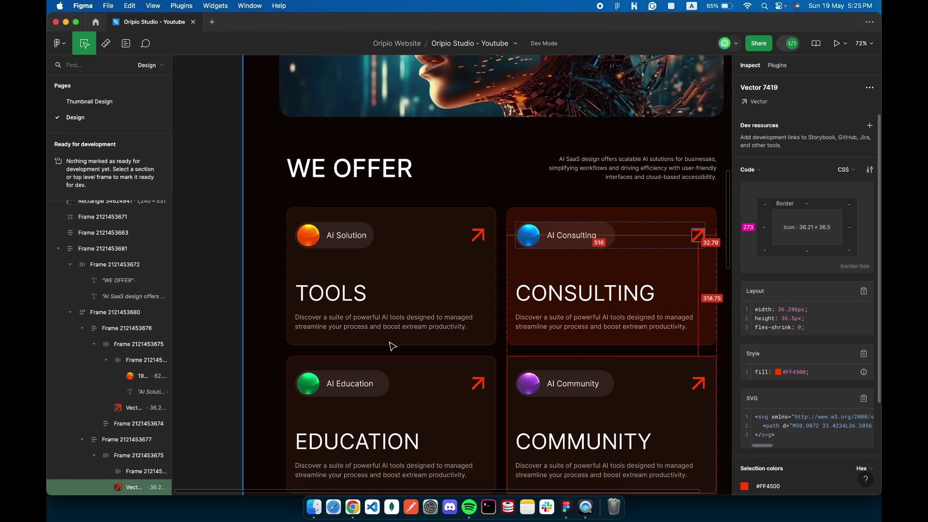
pyautogui.scroll(-3, 355, 394)
pyautogui.click(355, 394)
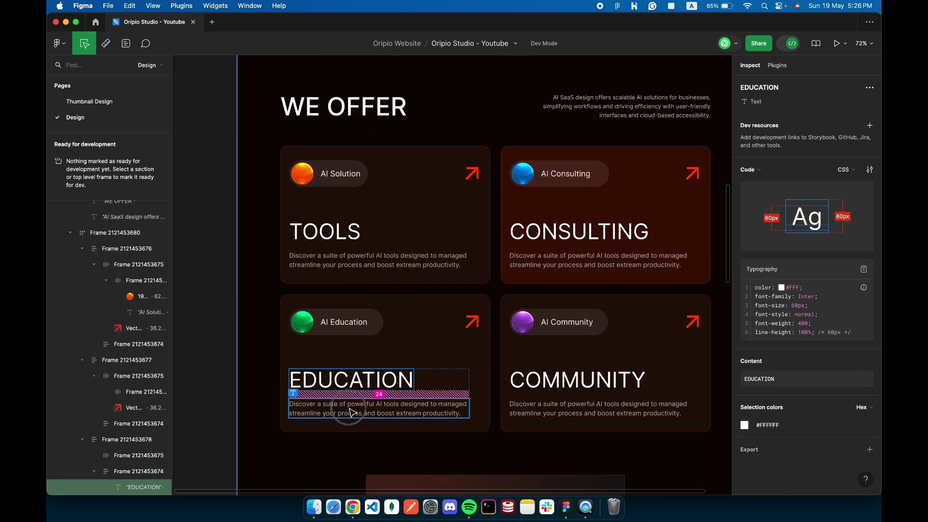
pyautogui.click(349, 408)
pyautogui.click(356, 381)
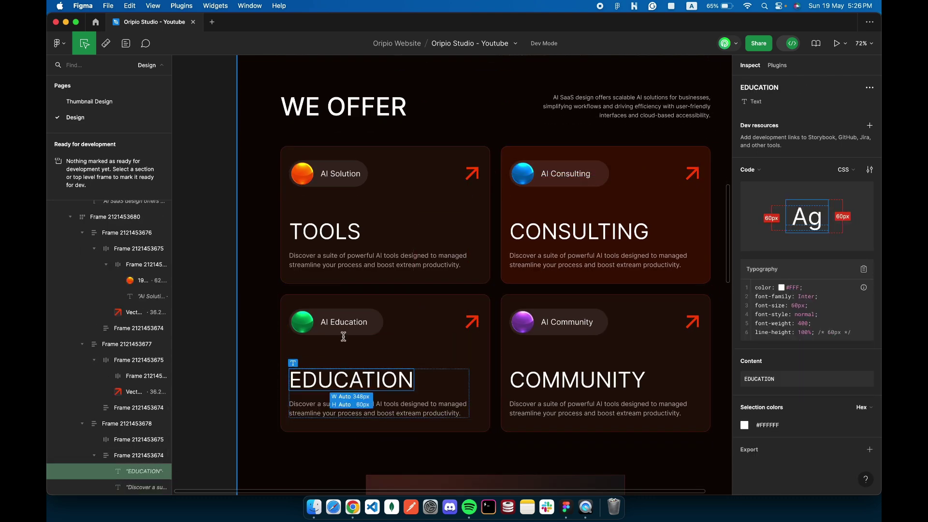
pyautogui.click(329, 234)
pyautogui.hotkey('ctrl', 'Left')
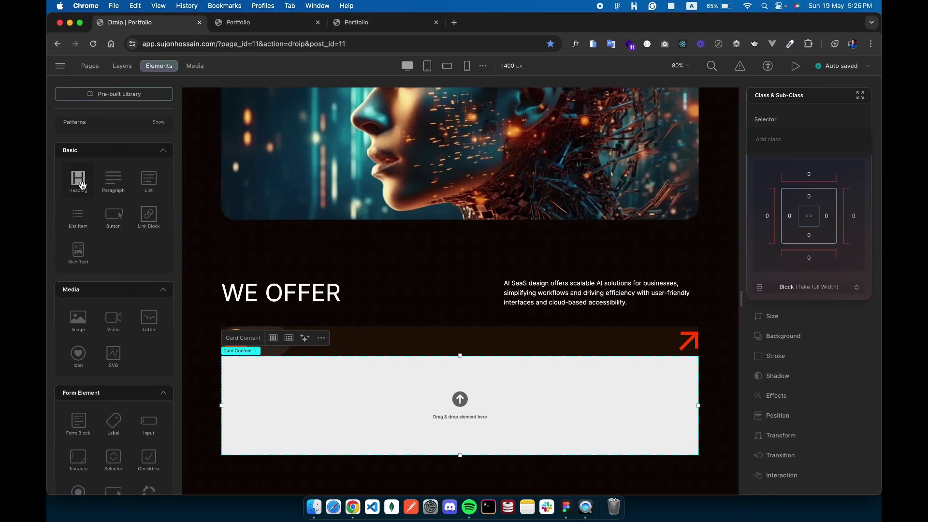
# Add a Heading and a Paragraph to the Card Content block and set the heading text to TOOLS.
pyautogui.click(79, 181)
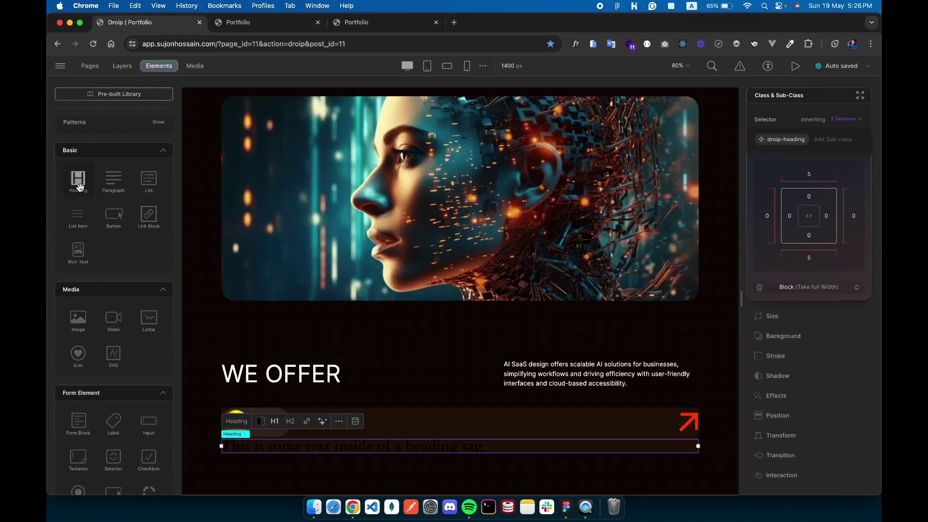
pyautogui.click(113, 180)
pyautogui.tripleClick(393, 425)
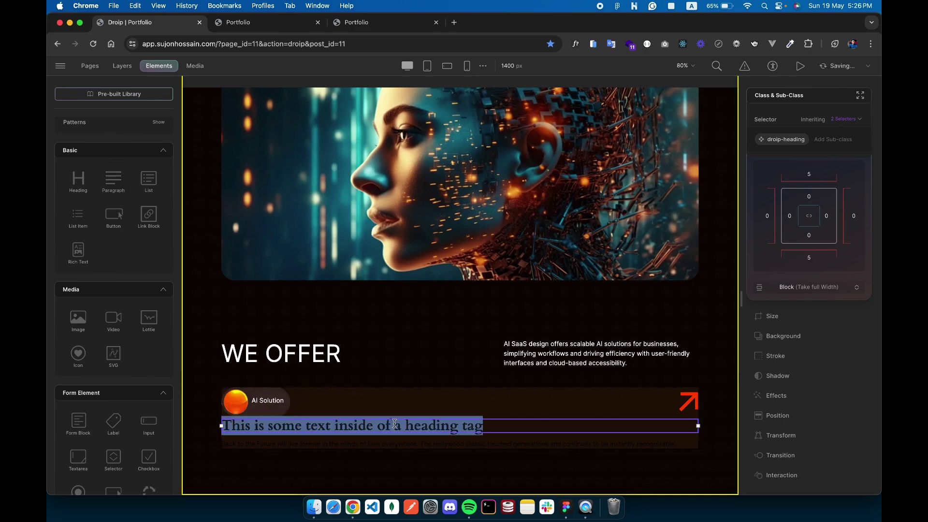
pyautogui.press('BackSpace')
pyautogui.write('TOOLS')
# Copy the TOOLS card's description from Figma and replace the Droip paragraph's placeholder text with it.
pyautogui.press('super+Tab')
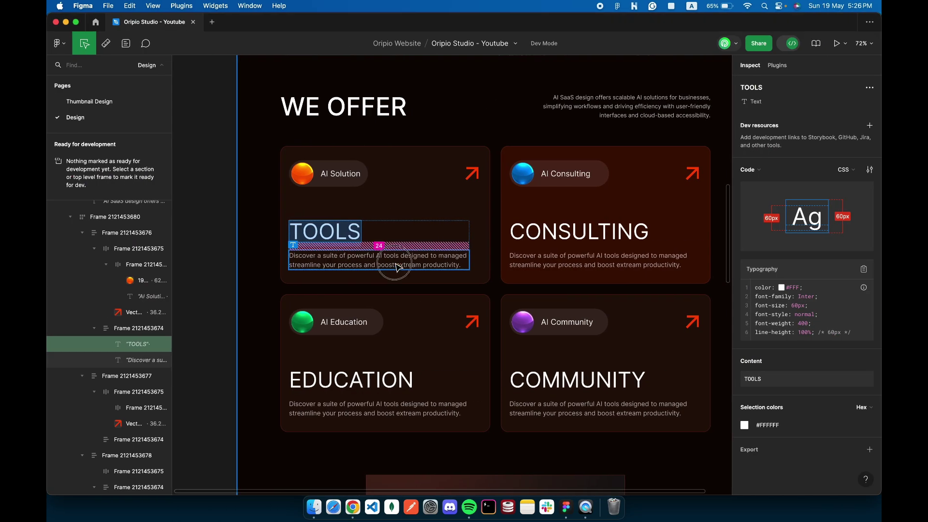
pyautogui.click(395, 264)
pyautogui.press('super+Tab')
pyautogui.tripleClick(327, 441)
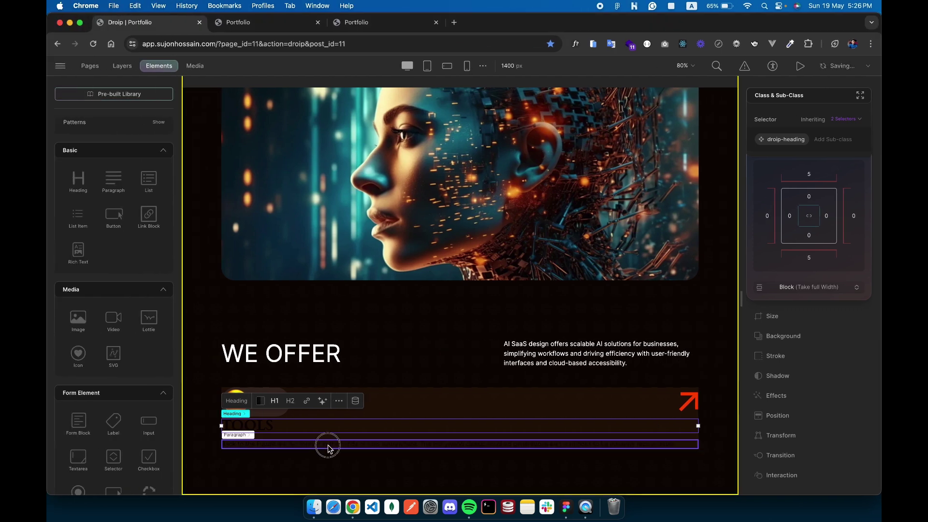
pyautogui.write('Discover a suite of powerful AI tools designed to managed streamline your process and boost extream productivity.')
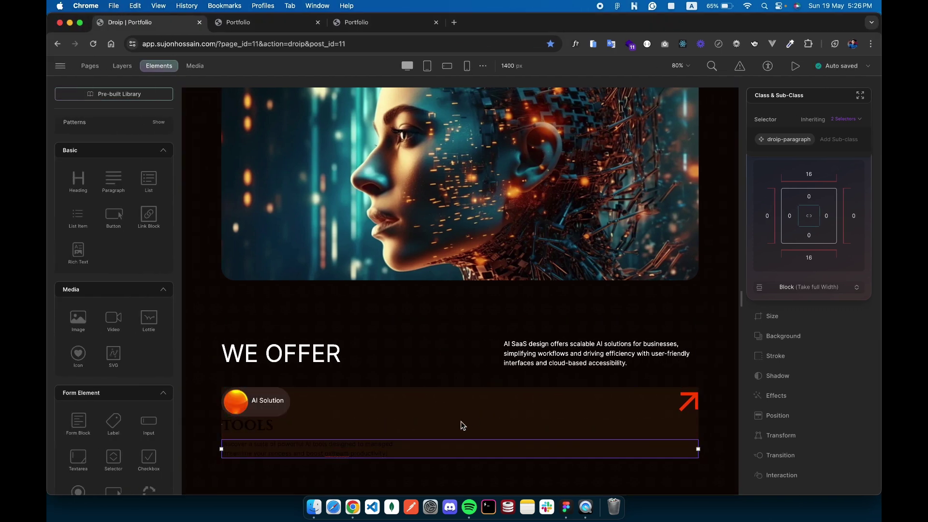
# Detach the default class from the description paragraph and add a new class named "service card title".
pyautogui.click(806, 140)
pyautogui.click(827, 171)
pyautogui.click(789, 140)
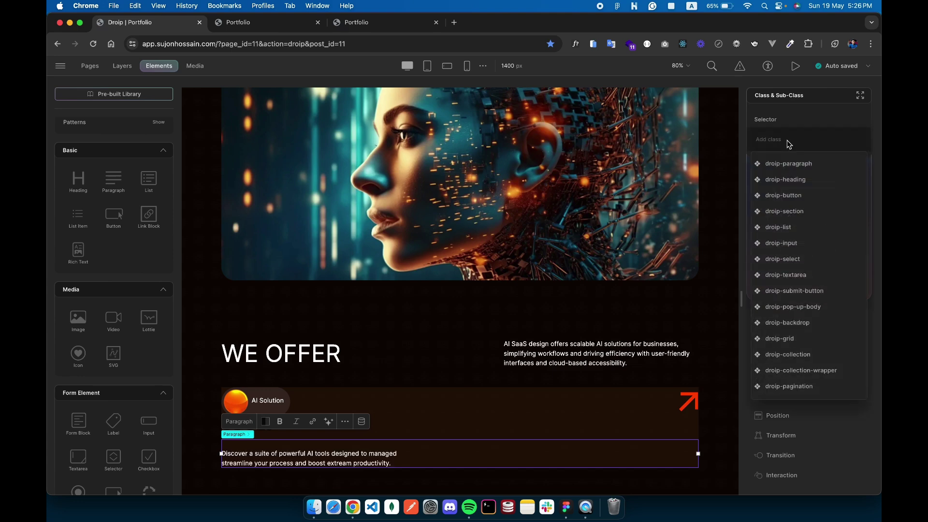
pyautogui.write('card')
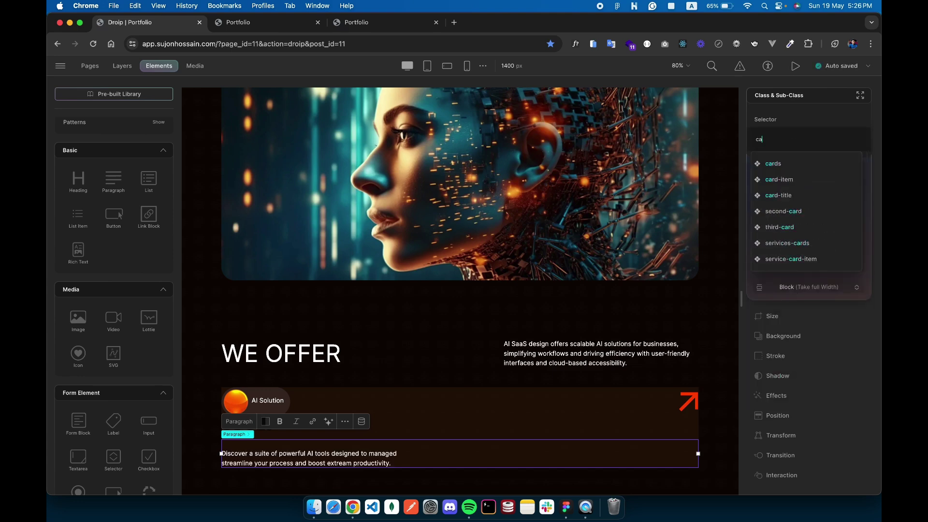
pyautogui.press('BackSpace')
pyautogui.press('BackSpace')
pyautogui.write('service car')
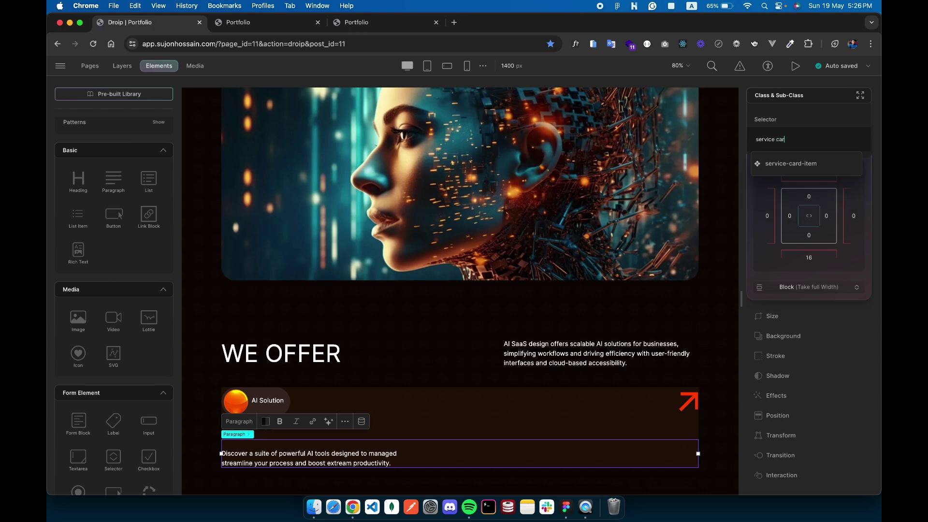
pyautogui.write('d title')
pyautogui.press('Return')
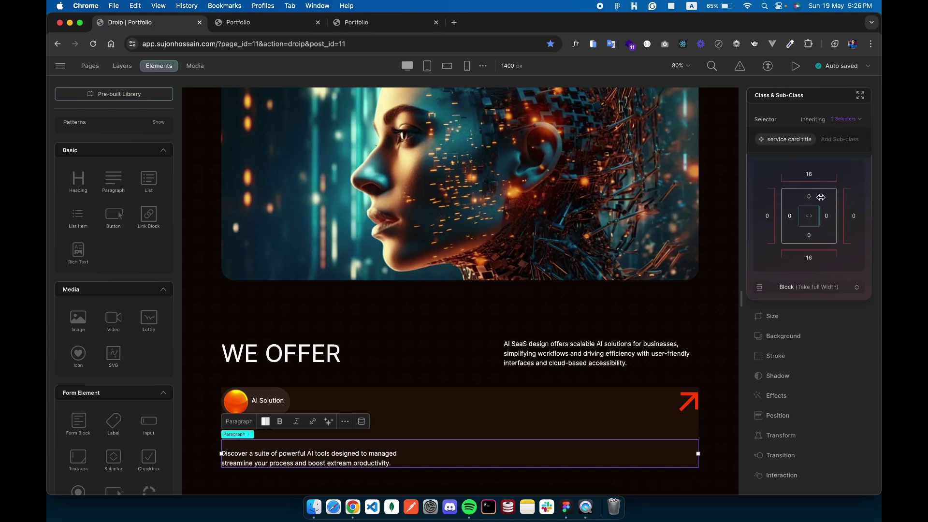
# Set the paragraph's font to Inter in the service card title class and open its text color for editing.
pyautogui.scroll(3, 807, 231)
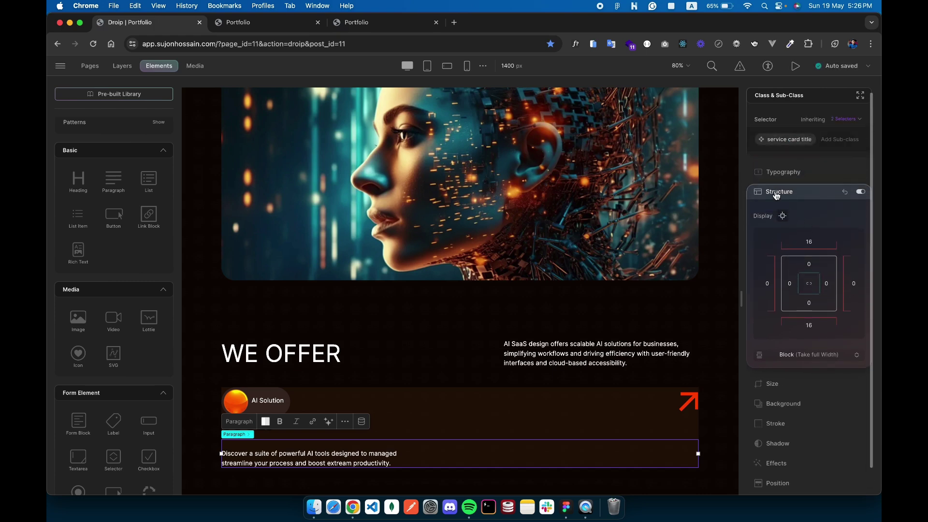
pyautogui.click(770, 179)
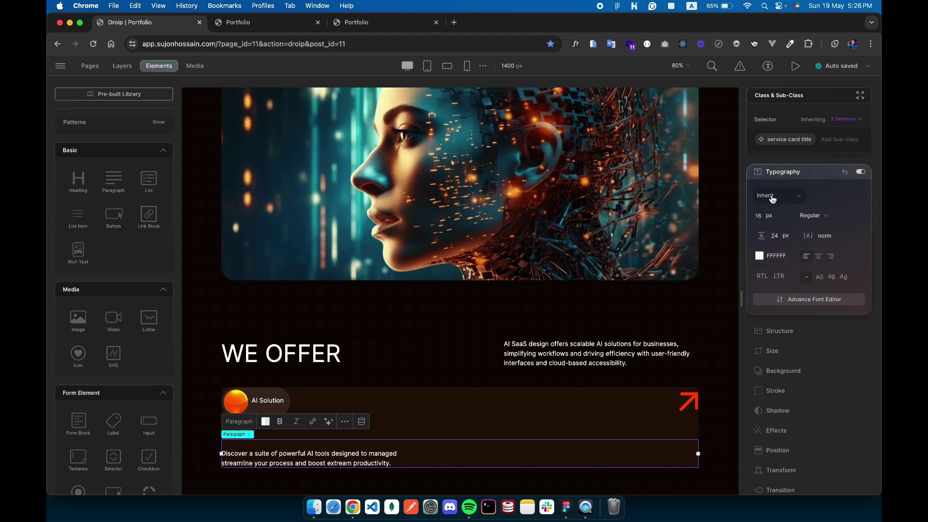
pyautogui.click(767, 195)
pyautogui.click(776, 231)
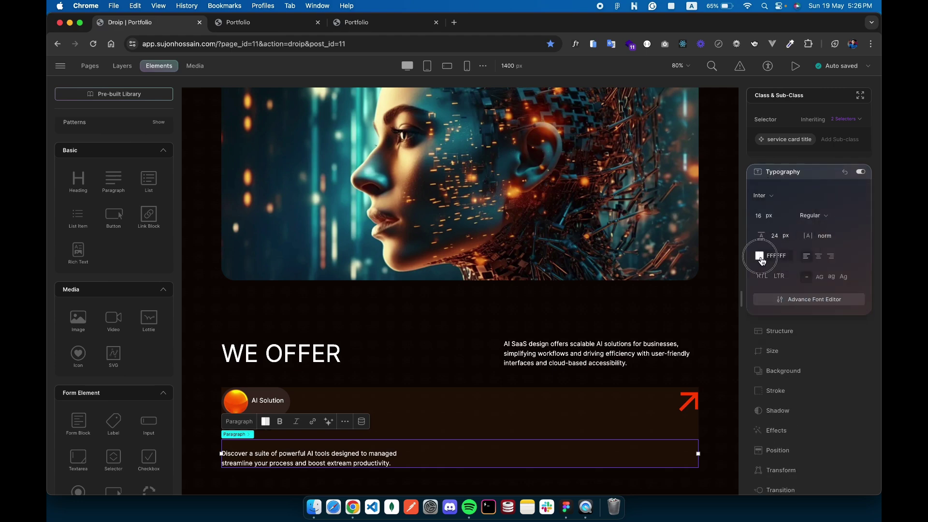
pyautogui.click(760, 258)
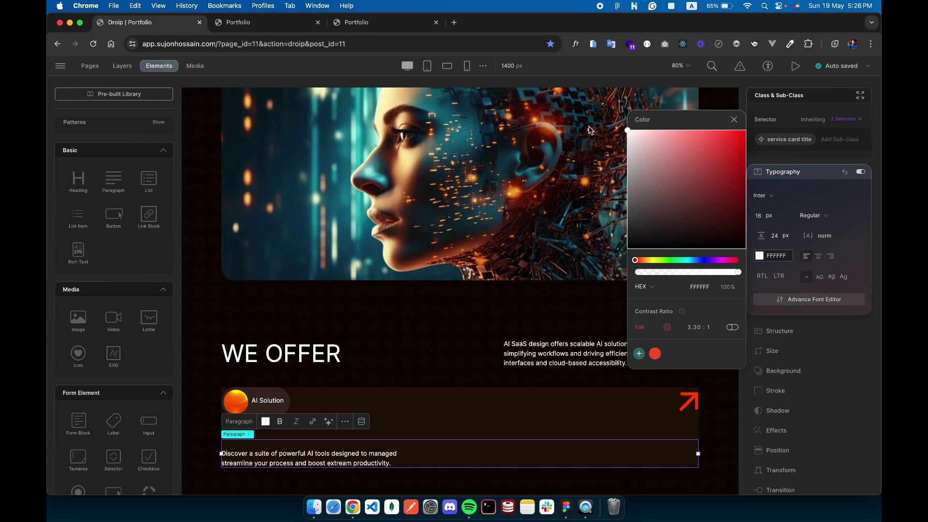
pyautogui.click(387, 440)
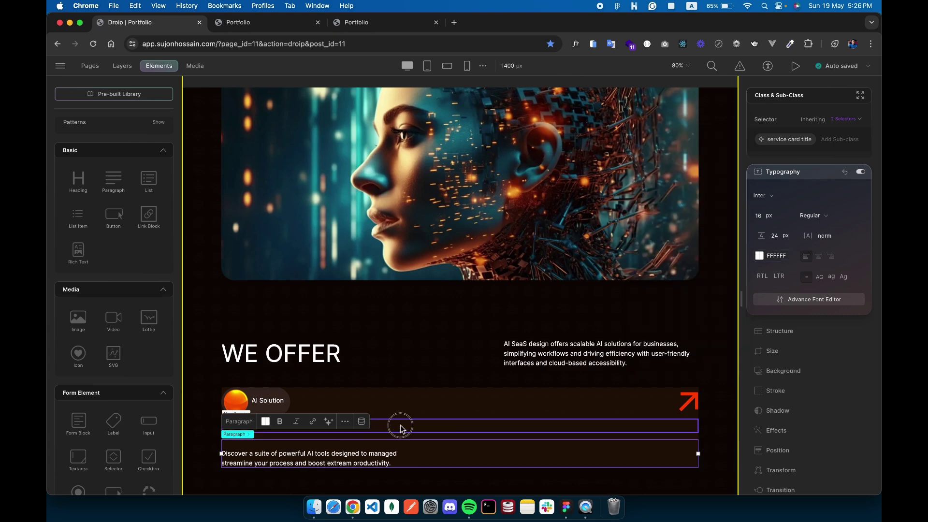
# Detach the service card title class from the description paragraph.
pyautogui.click(406, 426)
pyautogui.click(392, 455)
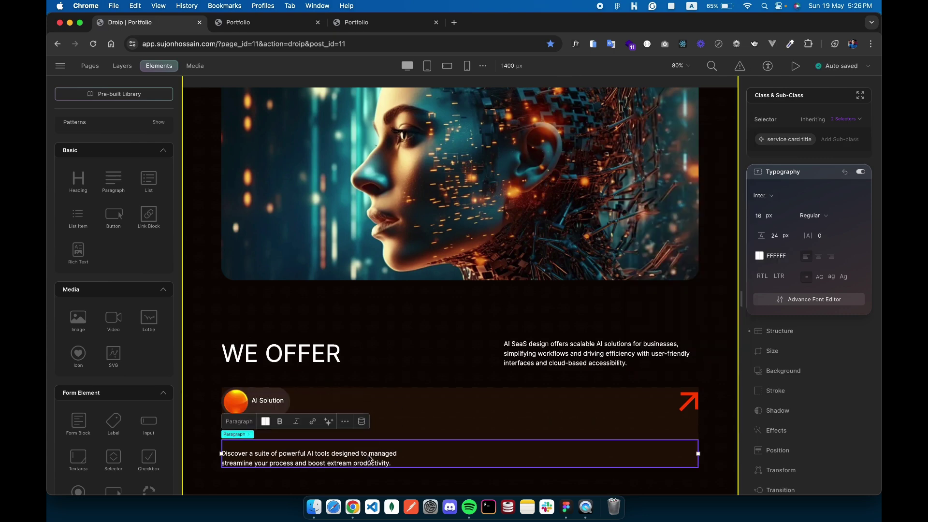
pyautogui.click(812, 140)
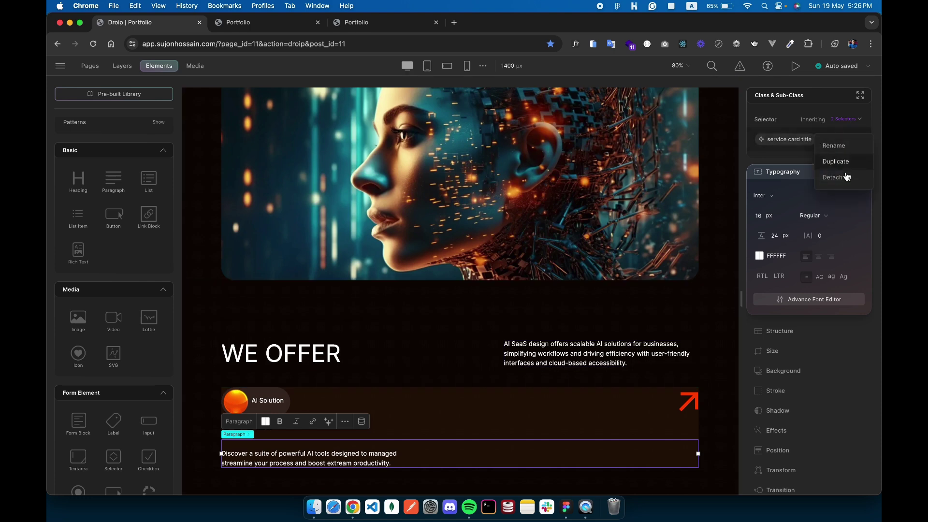
pyautogui.click(843, 177)
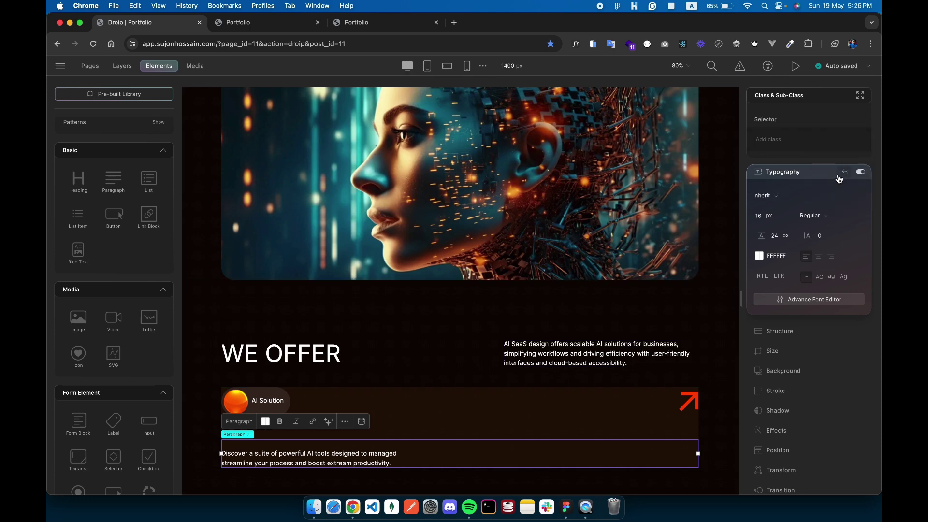
# Replace the TOOLS heading's default class with the existing service card title class.
pyautogui.click(441, 424)
pyautogui.click(796, 140)
pyautogui.click(842, 181)
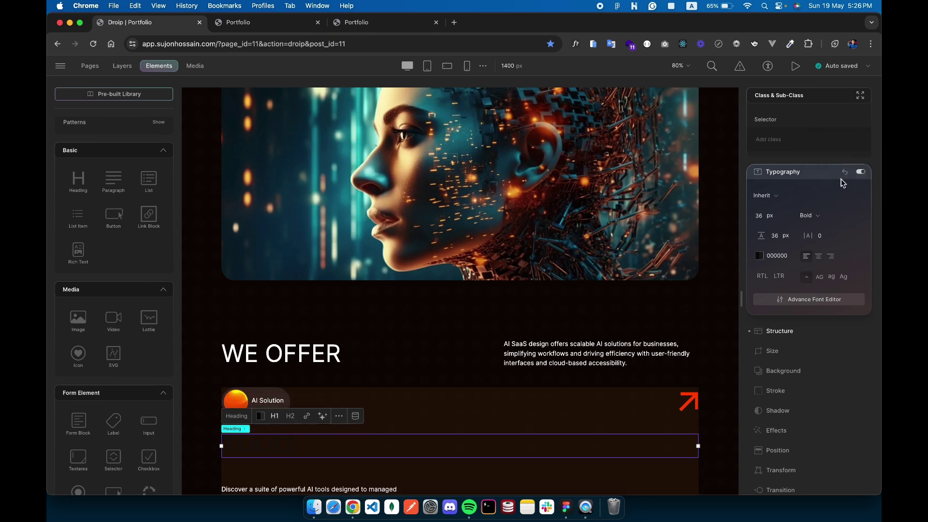
pyautogui.click(802, 145)
pyautogui.write('serv')
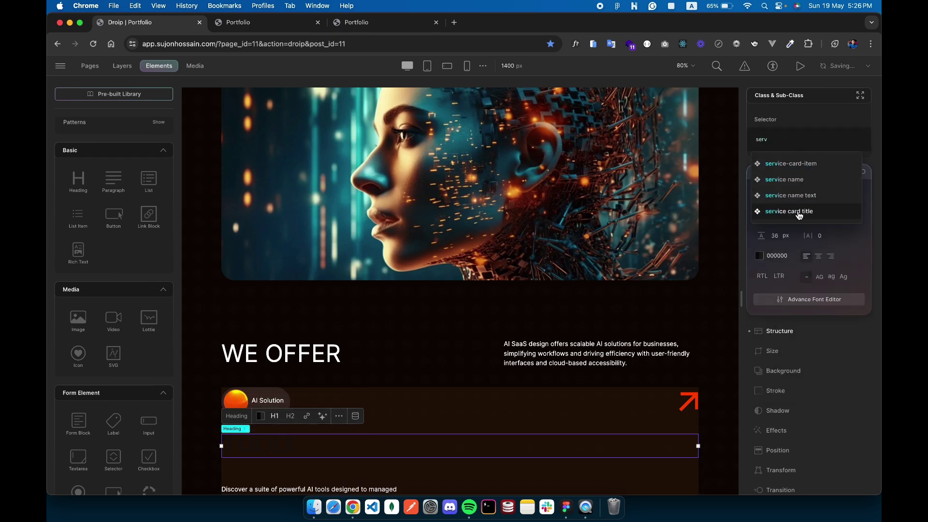
pyautogui.click(797, 212)
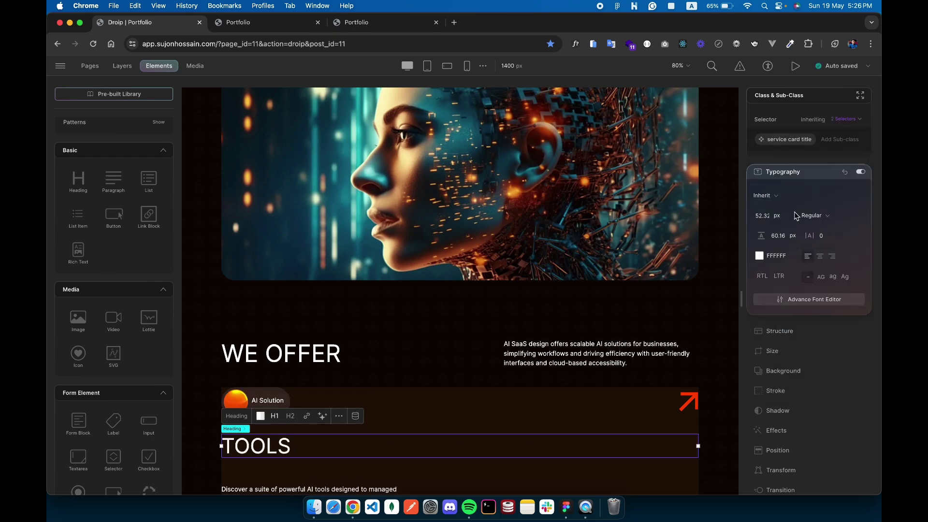
# Set the TOOLS heading's top margin to 0.
pyautogui.click(767, 174)
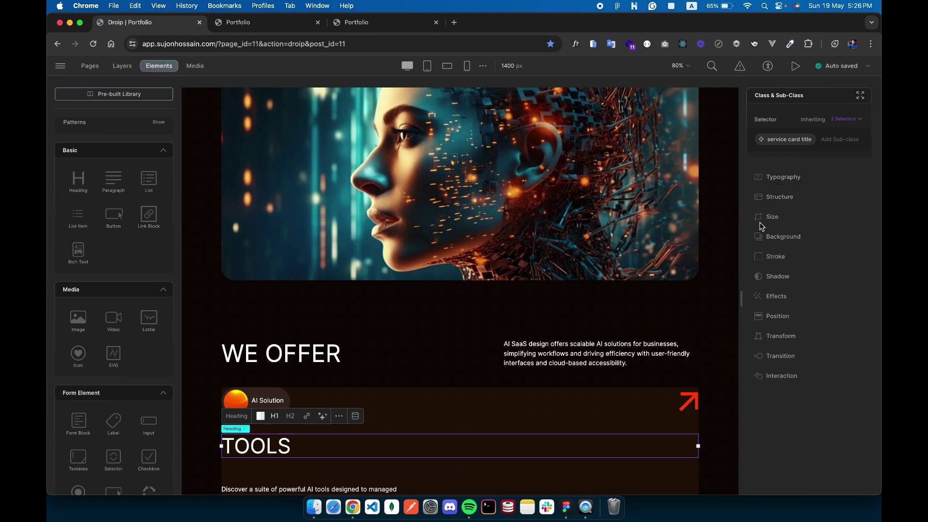
pyautogui.click(779, 197)
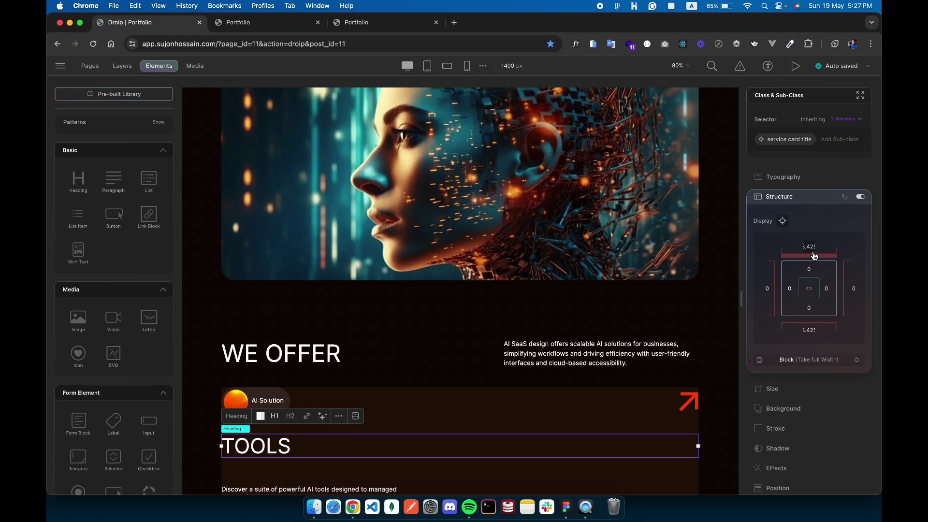
pyautogui.click(808, 247)
pyautogui.click(781, 298)
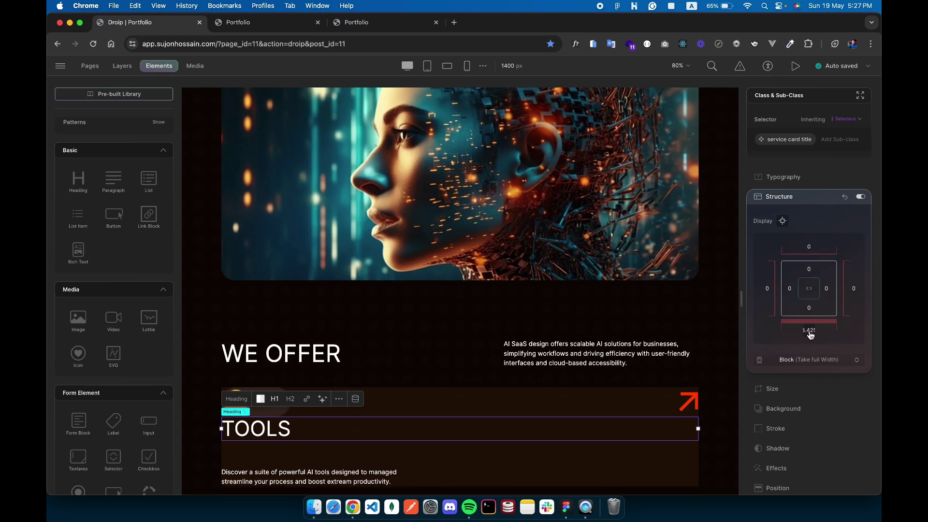
# Set the TOOLS heading's bottom margin to 0.
pyautogui.click(809, 330)
pyautogui.click(782, 297)
pyautogui.click(371, 458)
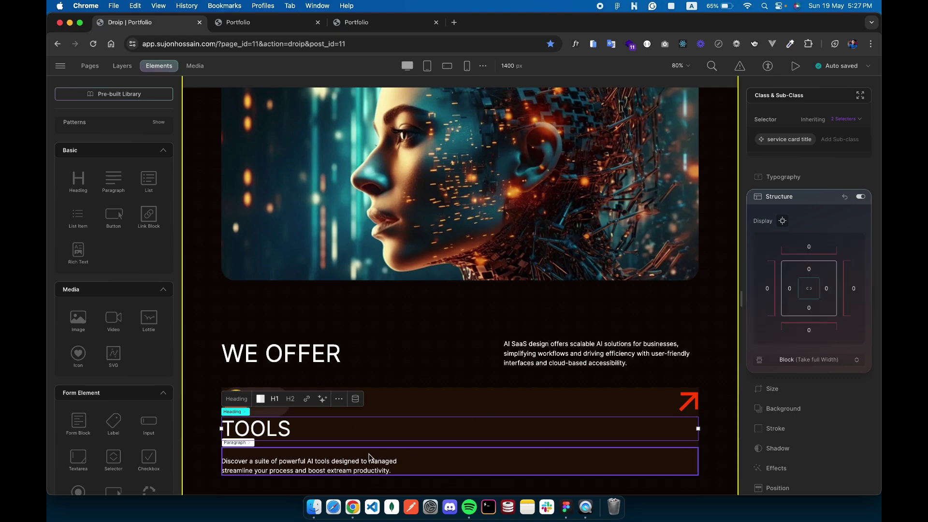
# Set the bottom margin of the description paragraph below the TOOLS heading to 0.
pyautogui.click(354, 461)
pyautogui.doubleClick(289, 455)
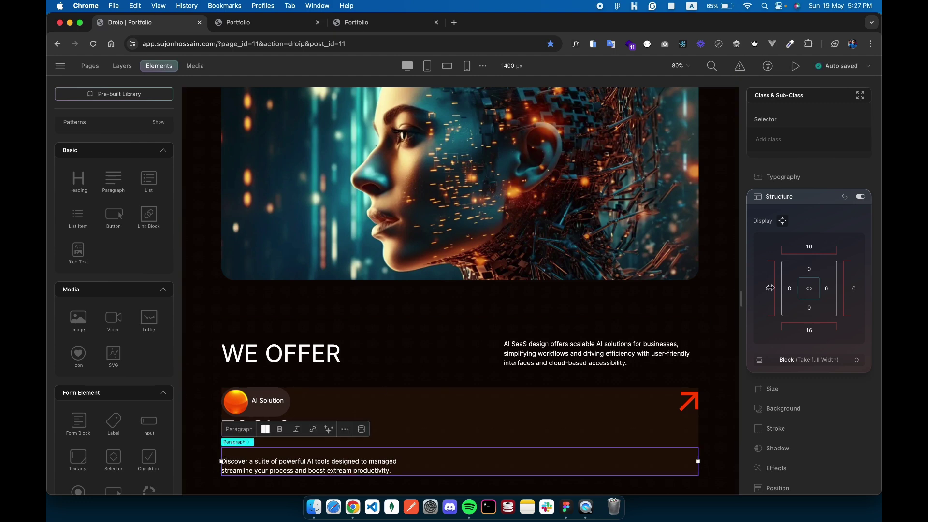
pyautogui.click(806, 248)
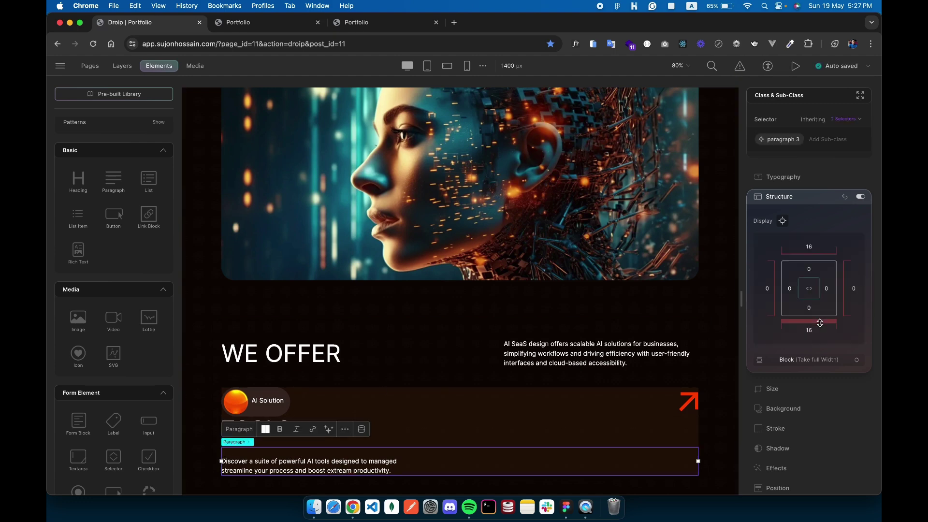
pyautogui.click(808, 333)
pyautogui.click(421, 468)
pyautogui.tripleClick(233, 461)
pyautogui.press('Escape')
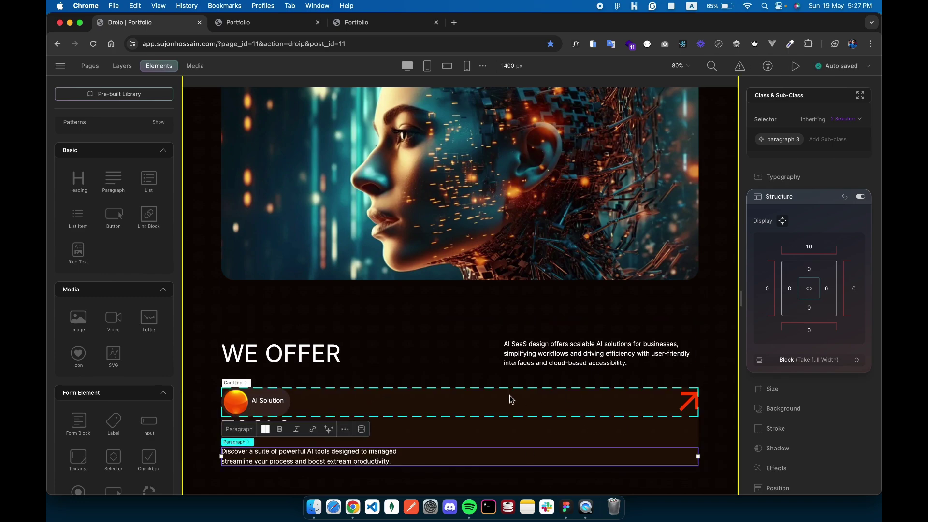
# Check the TOOLS card's spacing in the Figma design and set the Card Item's top padding to 40 px in Droip.
pyautogui.hotkey('ctrl', 'Right')
pyautogui.click(408, 186)
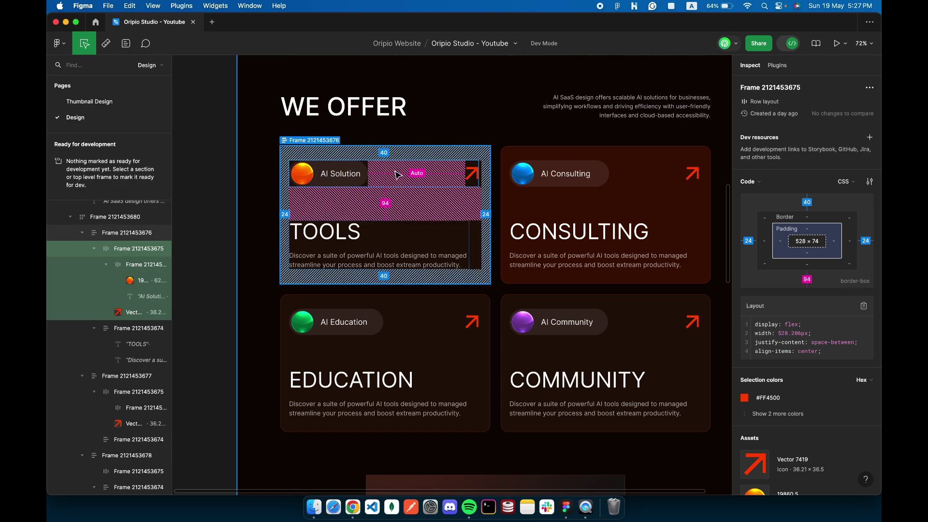
pyautogui.hotkey('ctrl', 'Left')
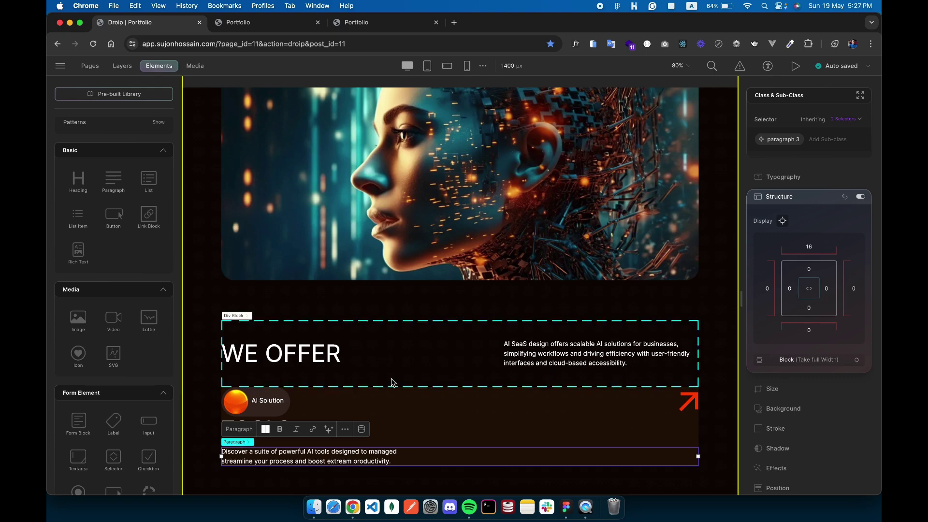
pyautogui.click(376, 397)
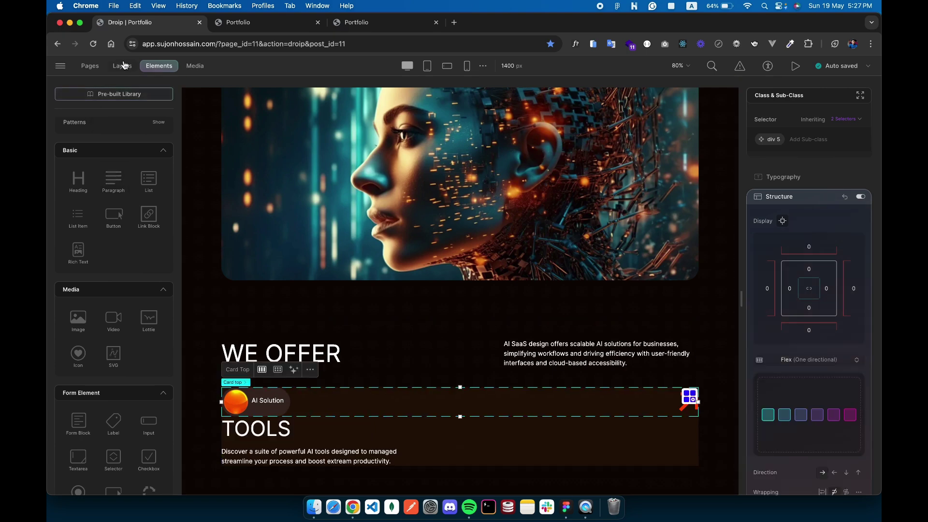
pyautogui.click(123, 65)
pyautogui.click(114, 228)
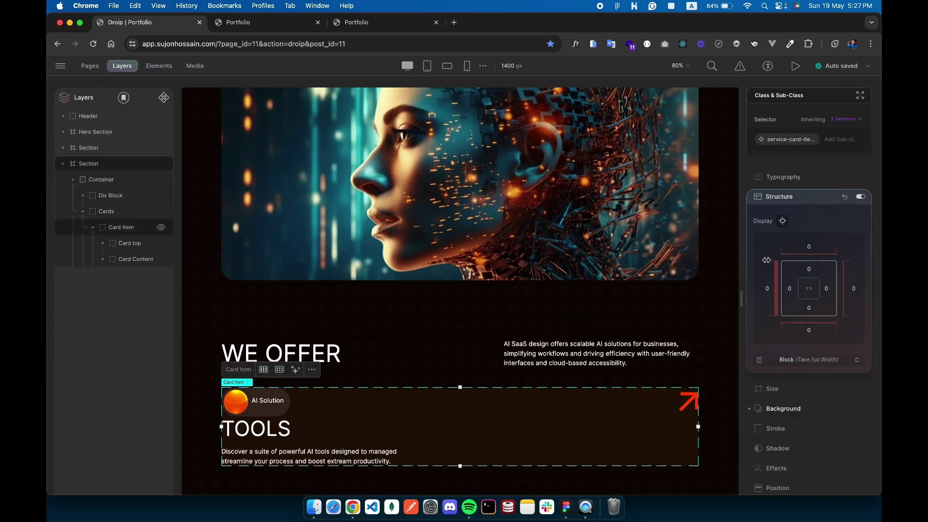
pyautogui.click(808, 270)
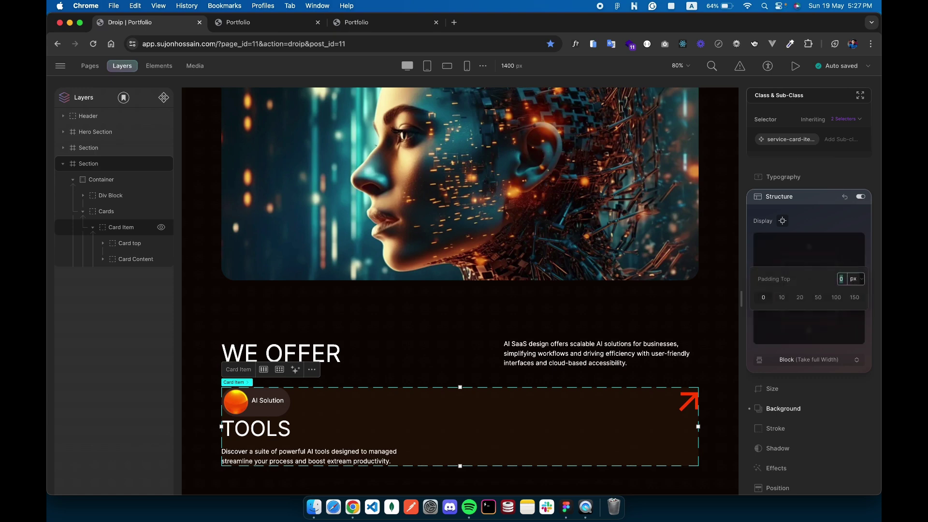
pyautogui.press('Return')
pyautogui.click(817, 326)
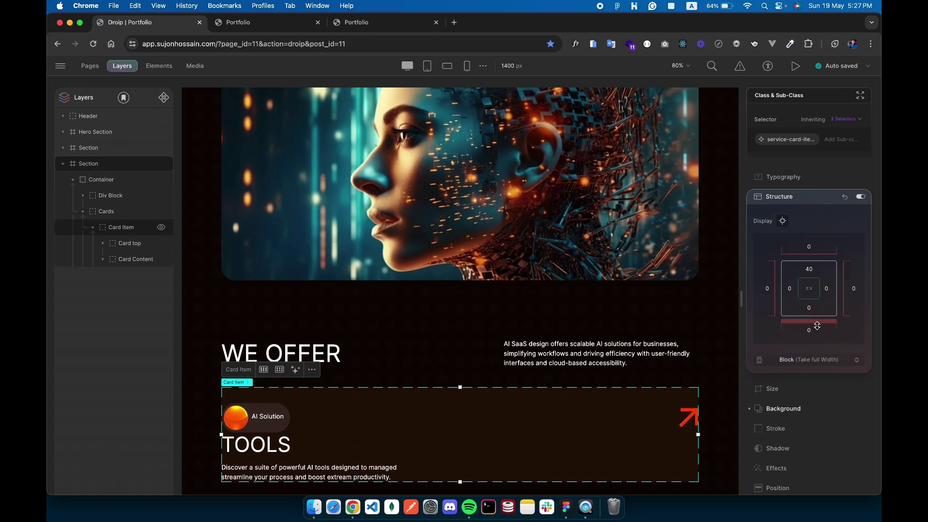
# Set the Card Item's bottom padding to 40 px.
pyautogui.click(808, 308)
pyautogui.write('400')
pyautogui.press('Return')
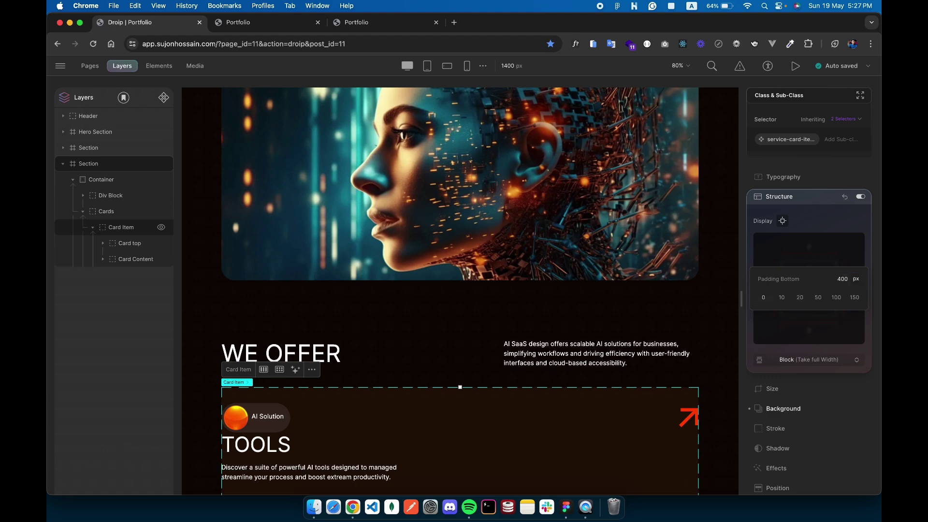
pyautogui.click(841, 274)
pyautogui.write('40')
pyautogui.click(840, 335)
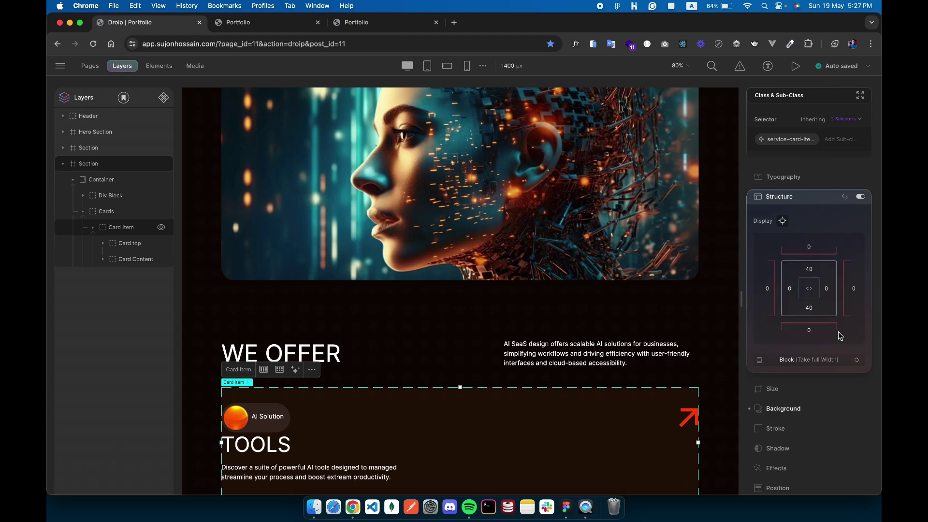
# Set the Card Item's left and right padding to 24 px.
pyautogui.click(793, 293)
pyautogui.write('24')
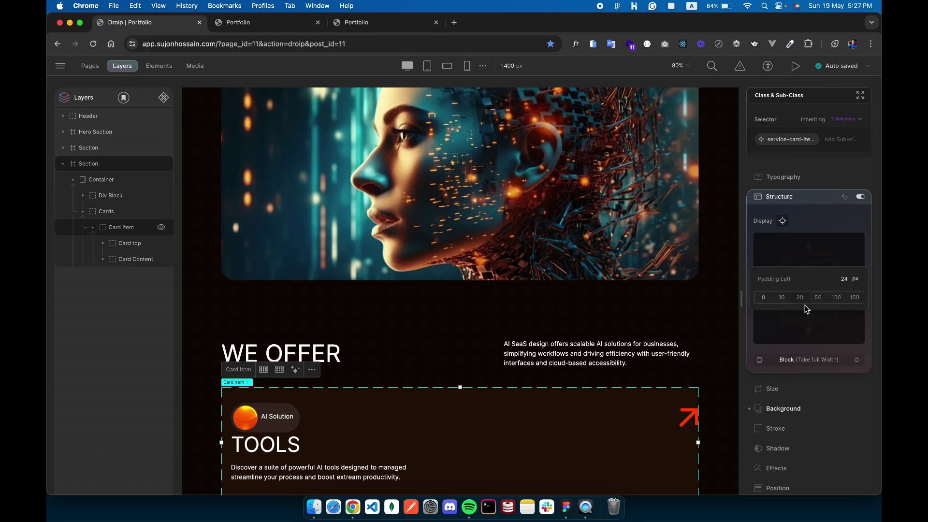
pyautogui.click(804, 333)
pyautogui.click(828, 293)
pyautogui.write('24')
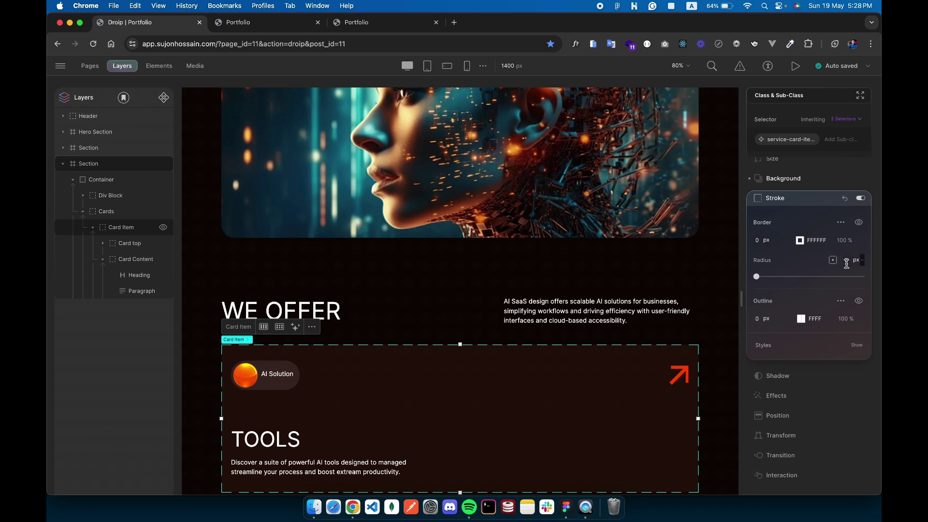
# Give the Card Item a 20 px corner radius and a 1 px border.
pyautogui.press('Return')
pyautogui.write('1')
pyautogui.press('Return')
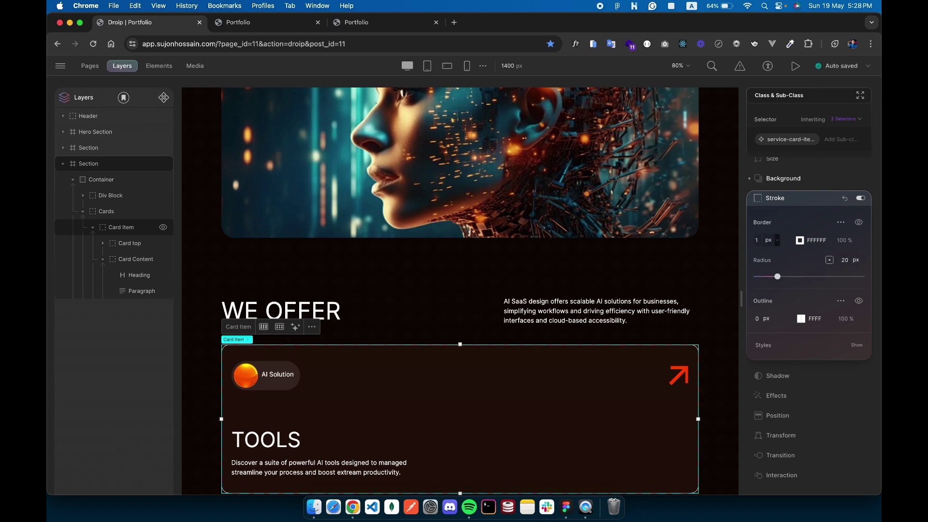
# Color the Card Item's border with the saved red FA542C at 30% opacity.
pyautogui.click(799, 240)
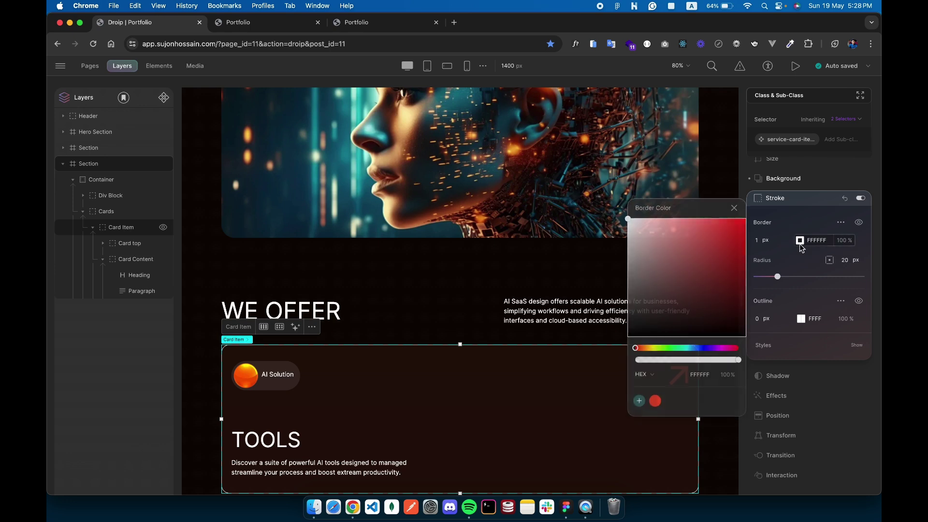
pyautogui.click(654, 401)
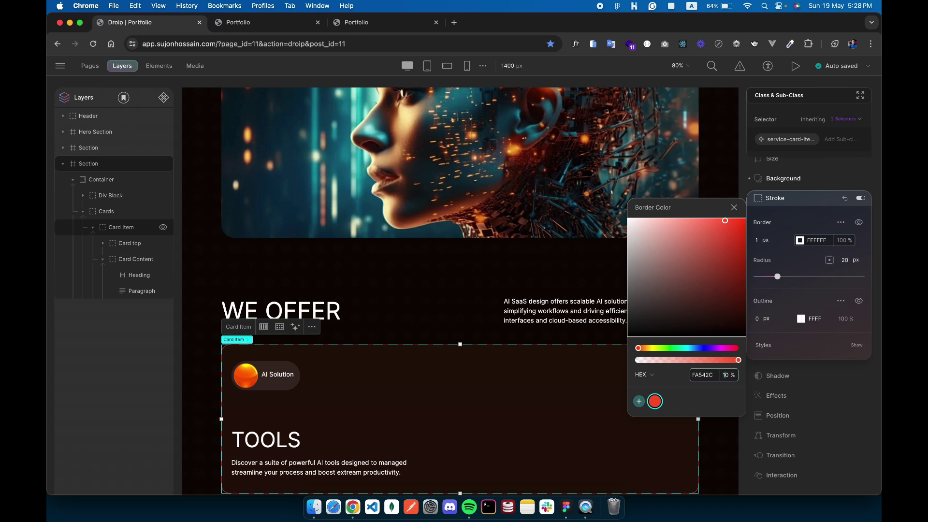
pyautogui.click(509, 361)
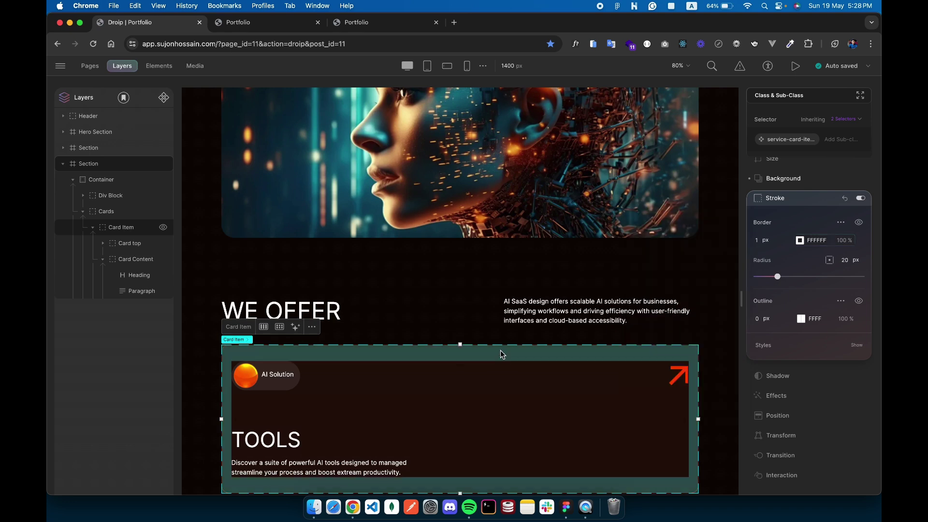
pyautogui.click(481, 311)
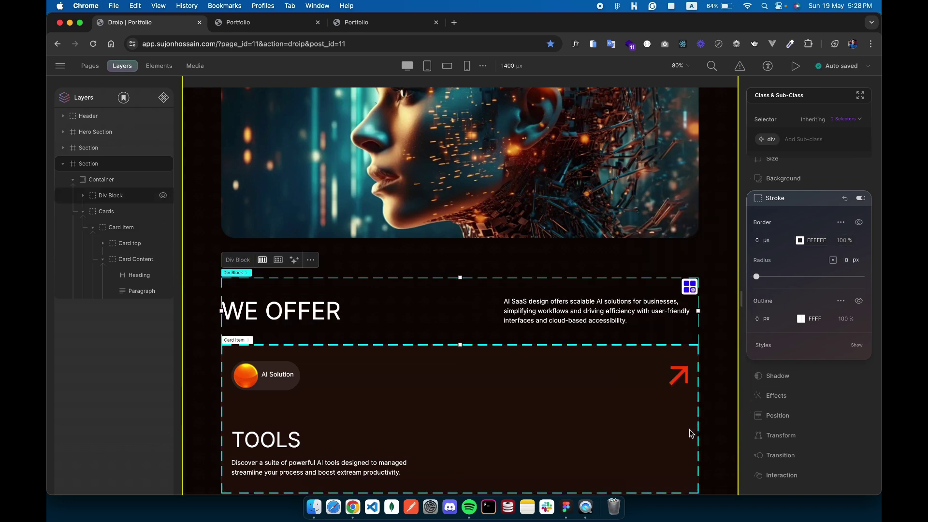
pyautogui.click(268, 375)
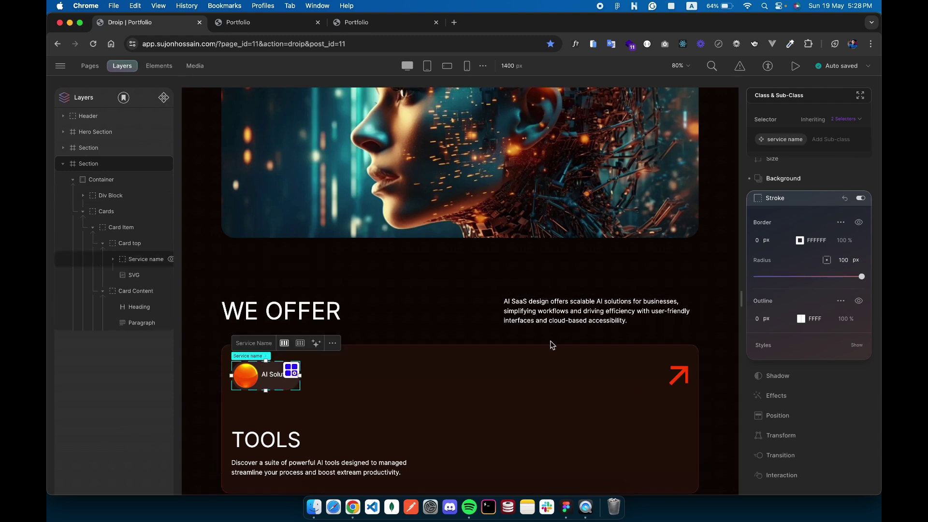
pyautogui.click(463, 348)
# Collapse the Card Item layer and change the parent Cards block's display to Grid.
pyautogui.click(93, 227)
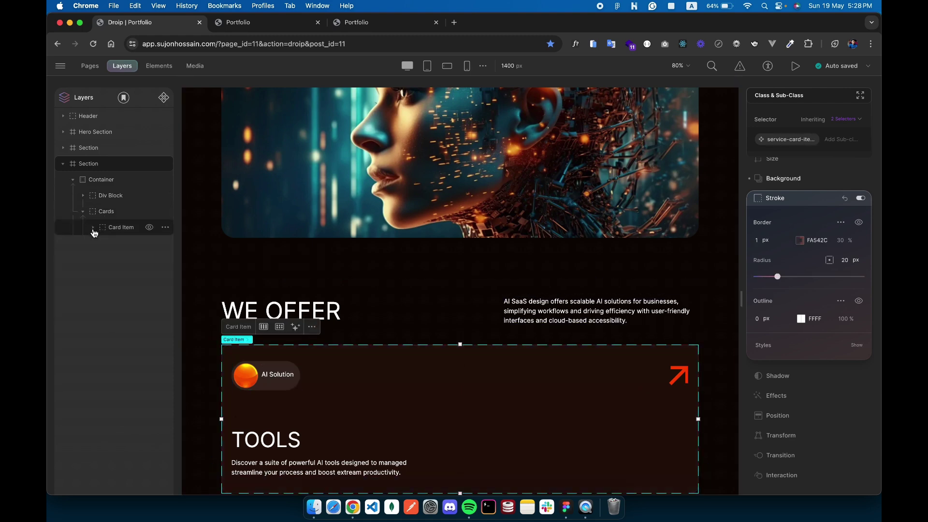
pyautogui.click(106, 212)
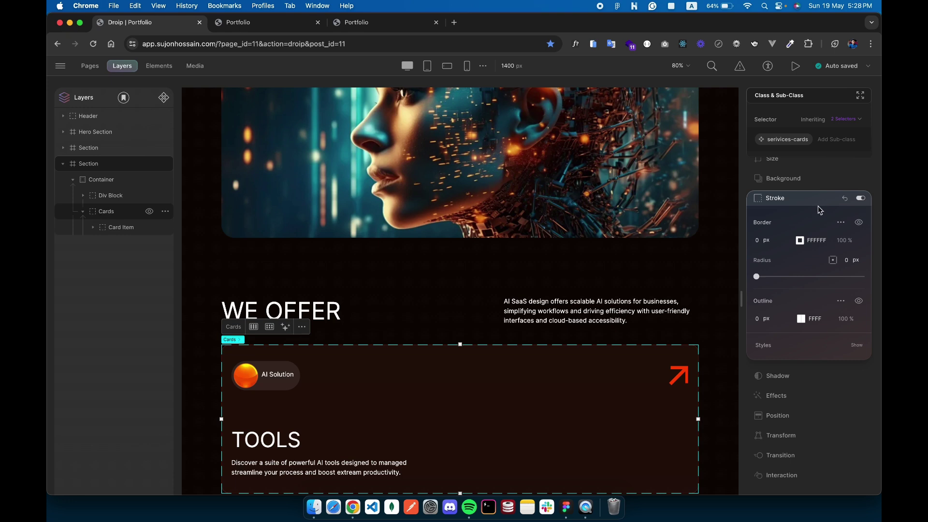
pyautogui.scroll(3, 817, 213)
pyautogui.click(782, 198)
pyautogui.click(811, 361)
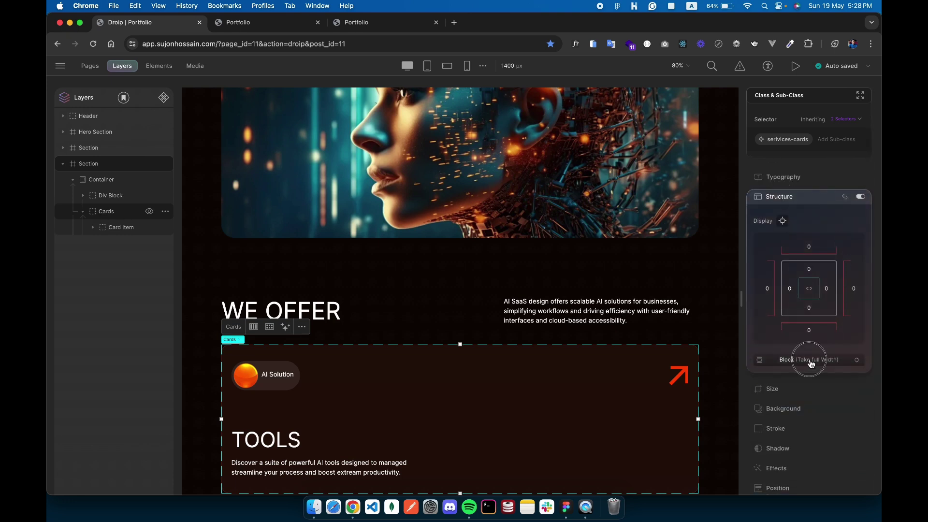
pyautogui.click(810, 414)
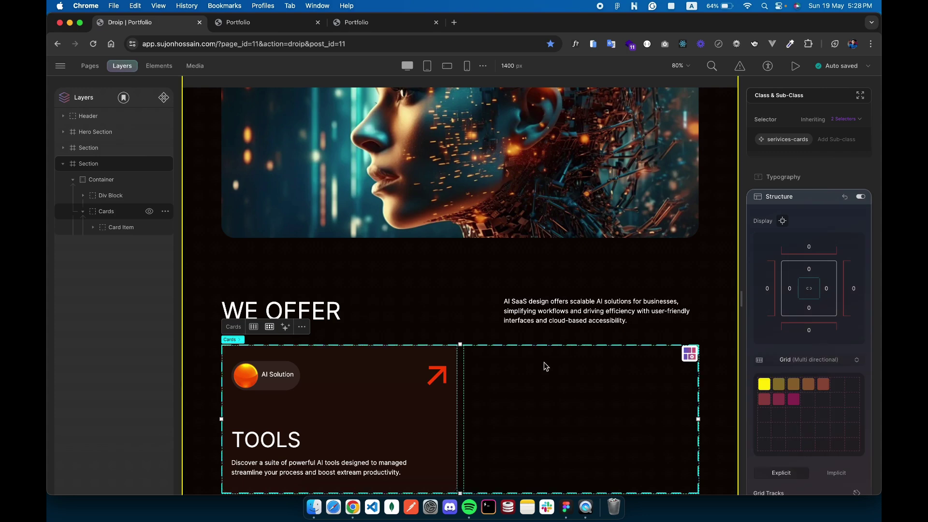
# Open the Cards block's grid for editing and set its row gap to 30 px.
pyautogui.scroll(-2, 543, 361)
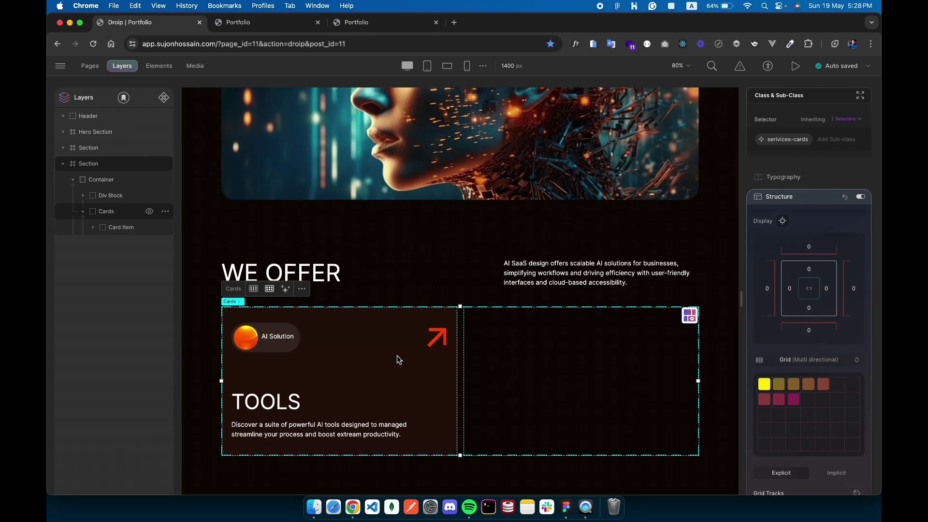
pyautogui.click(689, 317)
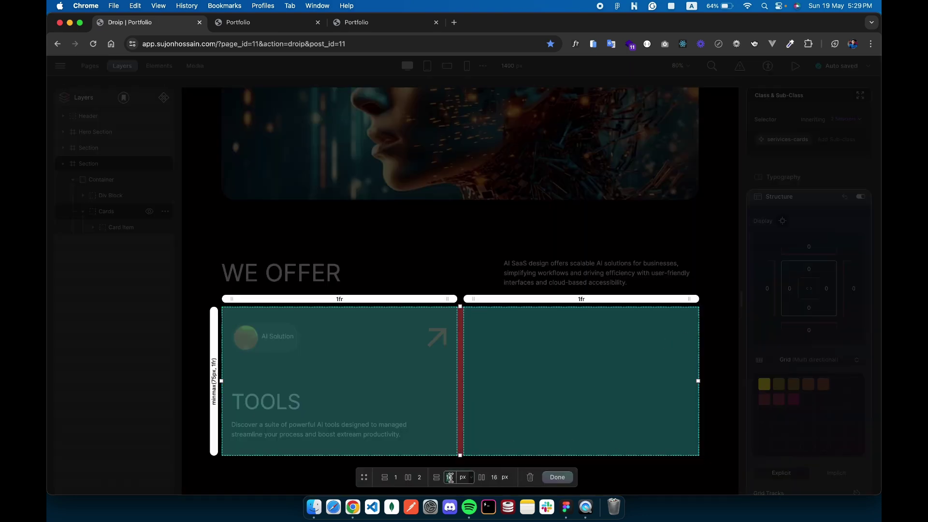
pyautogui.press('BackSpace')
pyautogui.write('39')
pyautogui.press('BackSpace')
pyautogui.write('0px')
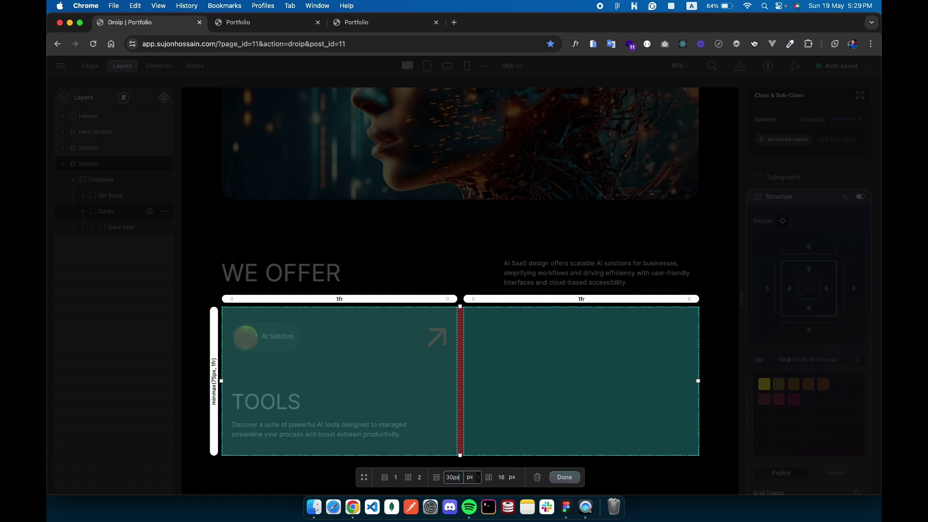
pyautogui.press('Return')
# Set the Cards grid's column gap to 30 px and finish editing the grid.
pyautogui.click(492, 478)
pyautogui.press('BackSpace')
pyautogui.write('30px')
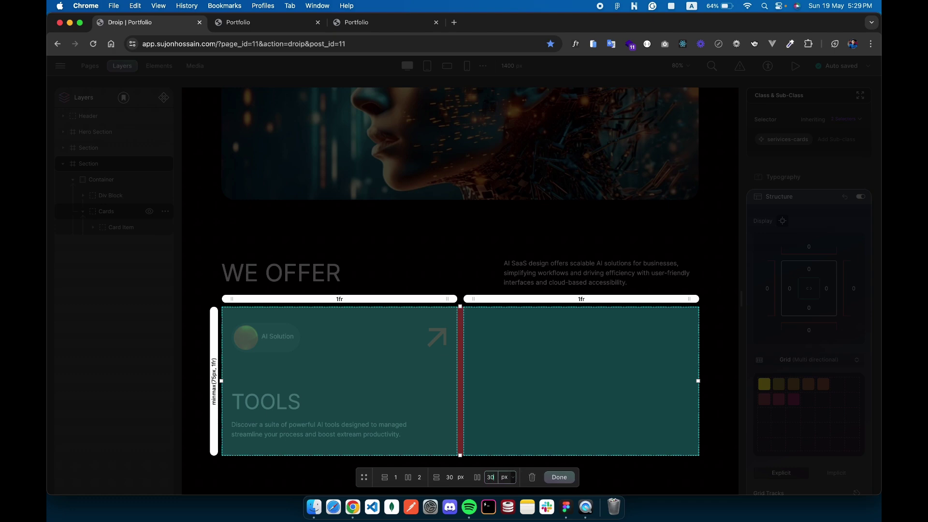
pyautogui.press('Return')
pyautogui.click(559, 477)
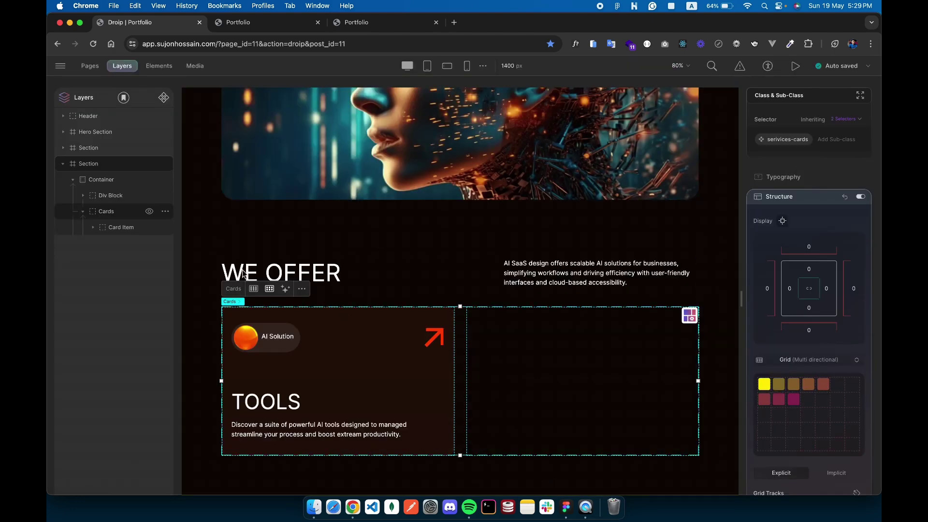
# Duplicate the Card Item three times so the Cards grid holds four cards in two rows.
pyautogui.click(120, 228)
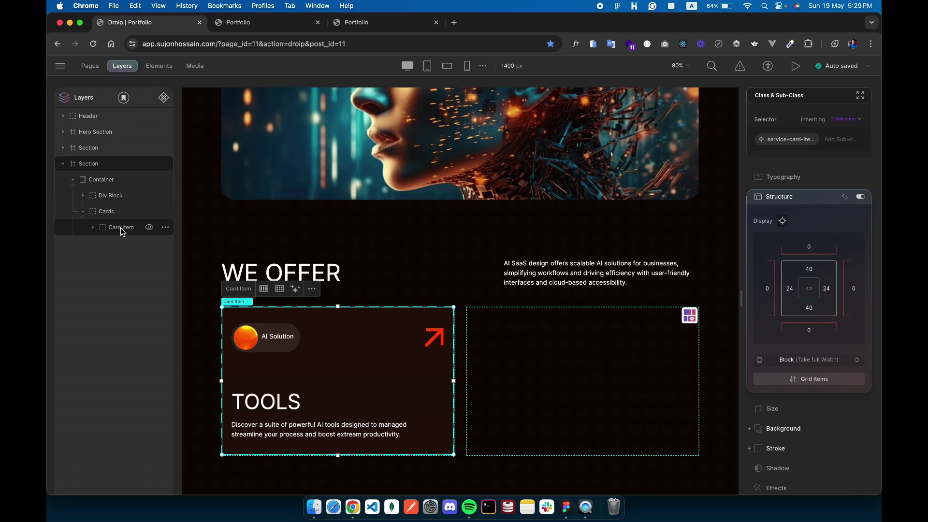
pyautogui.press('super+d')
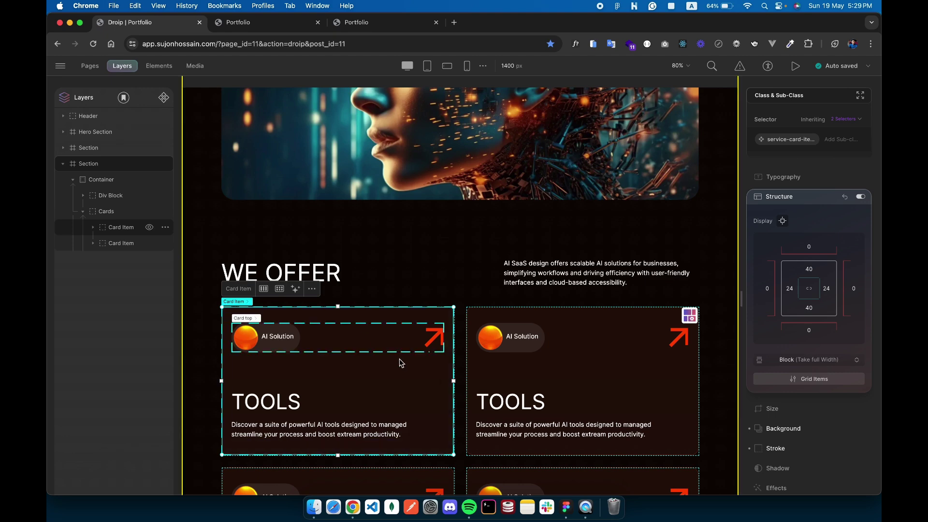
pyautogui.scroll(-5, 403, 363)
pyautogui.click(680, 233)
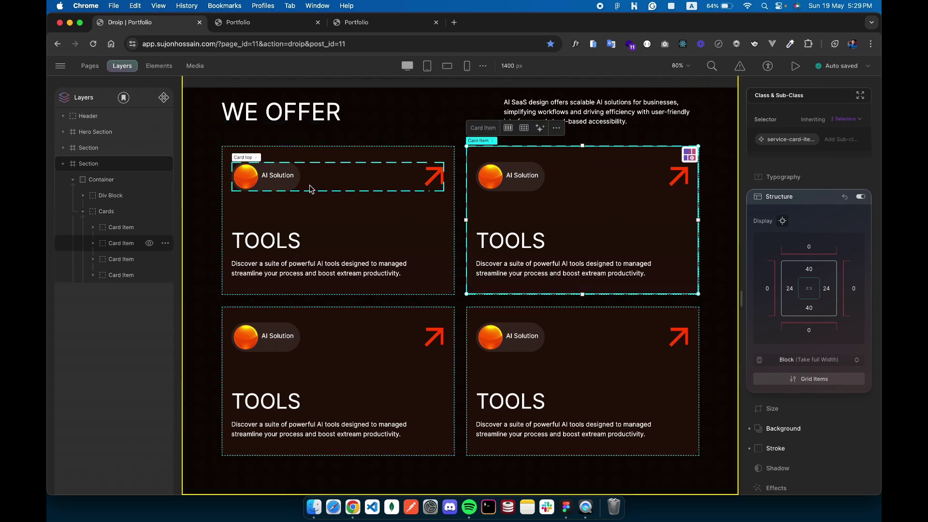
# Set the solid background fill to 20% opacity in the first Card Item's Hover state, then return to the None state.
pyautogui.click(337, 159)
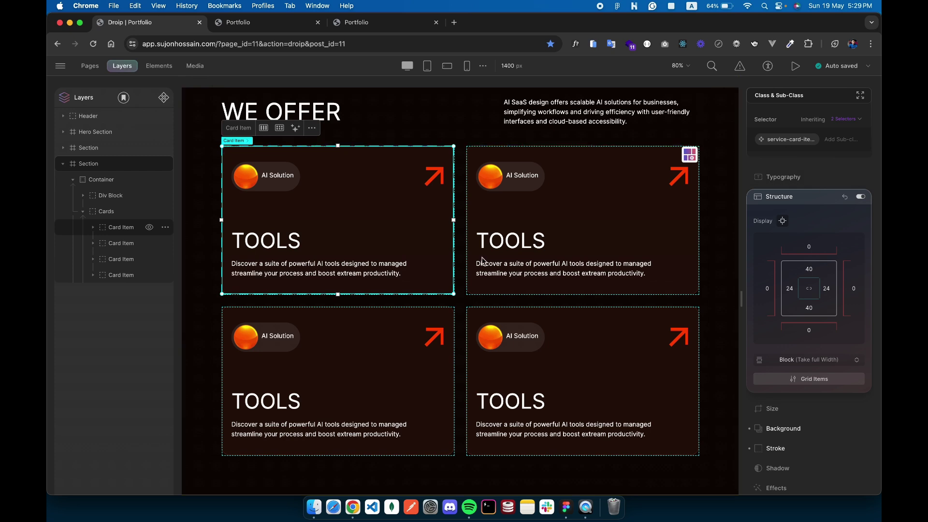
pyautogui.click(862, 99)
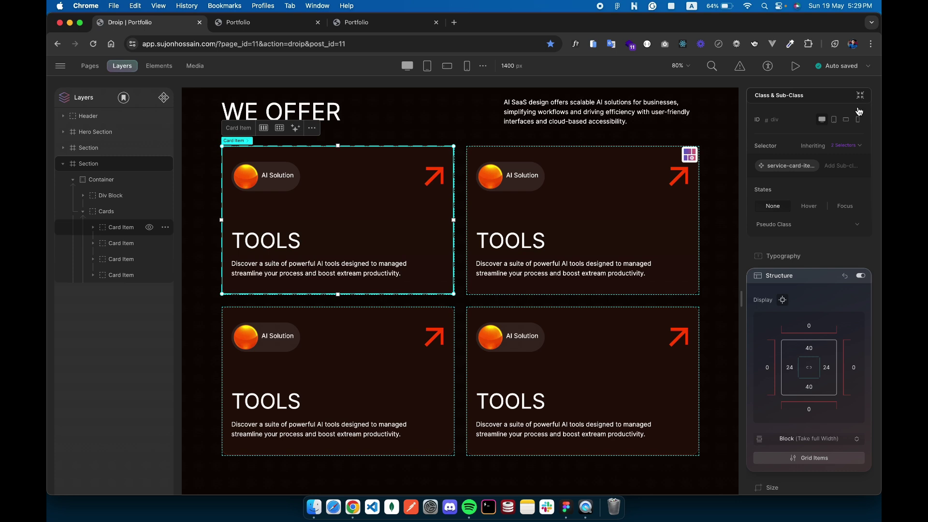
pyautogui.click(816, 207)
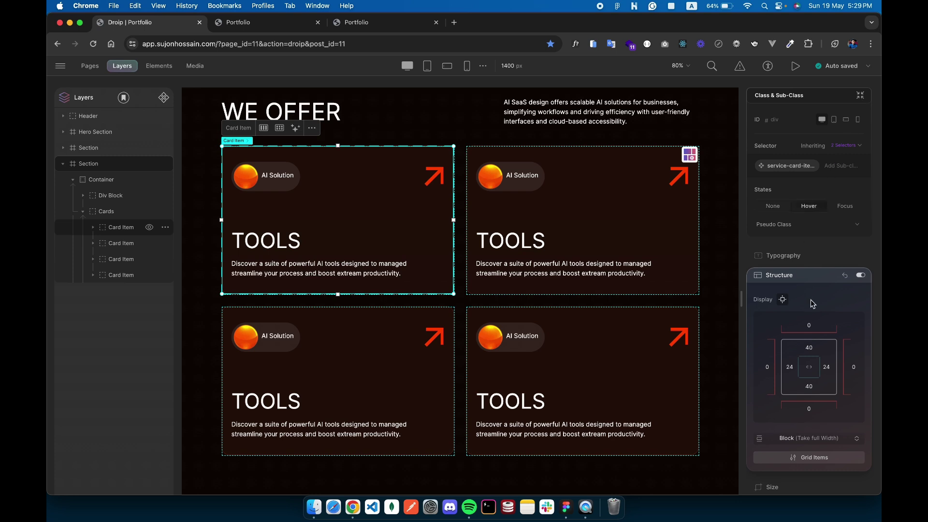
pyautogui.scroll(-5, 810, 303)
pyautogui.click(783, 336)
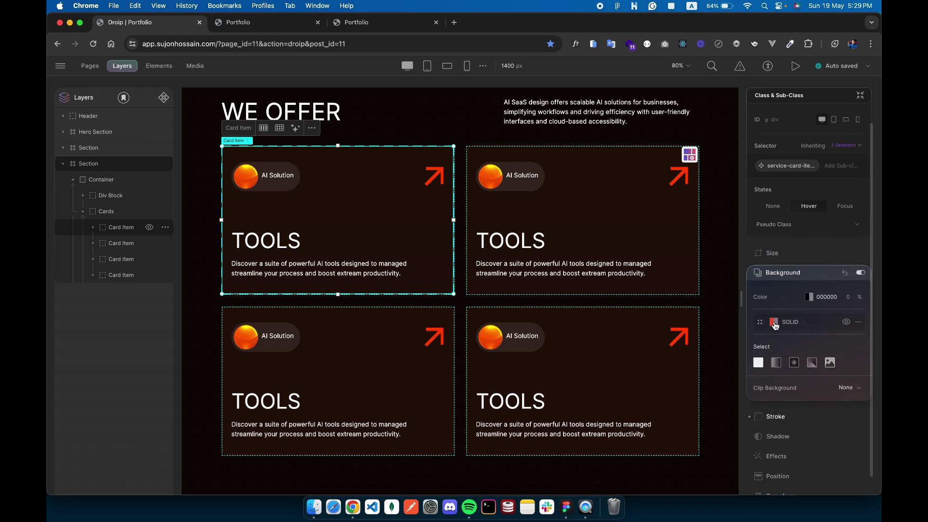
pyautogui.click(774, 322)
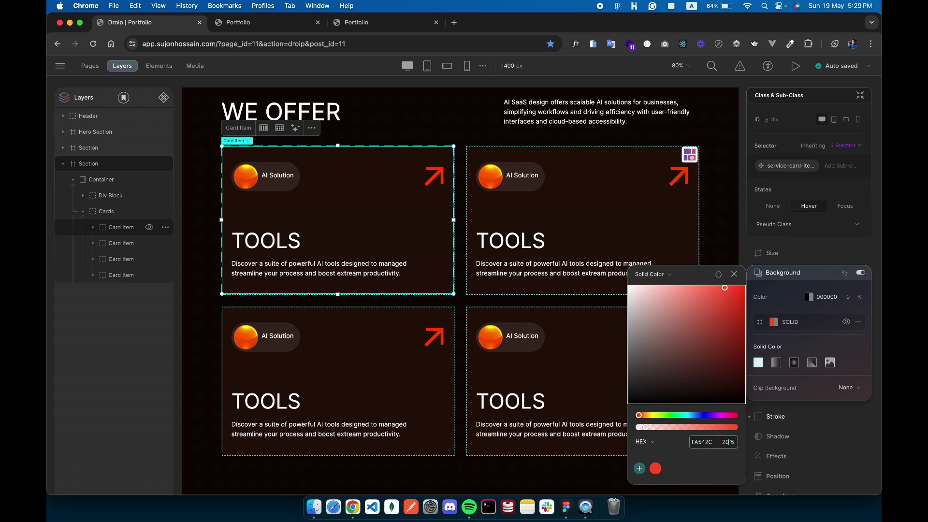
pyautogui.press('Return')
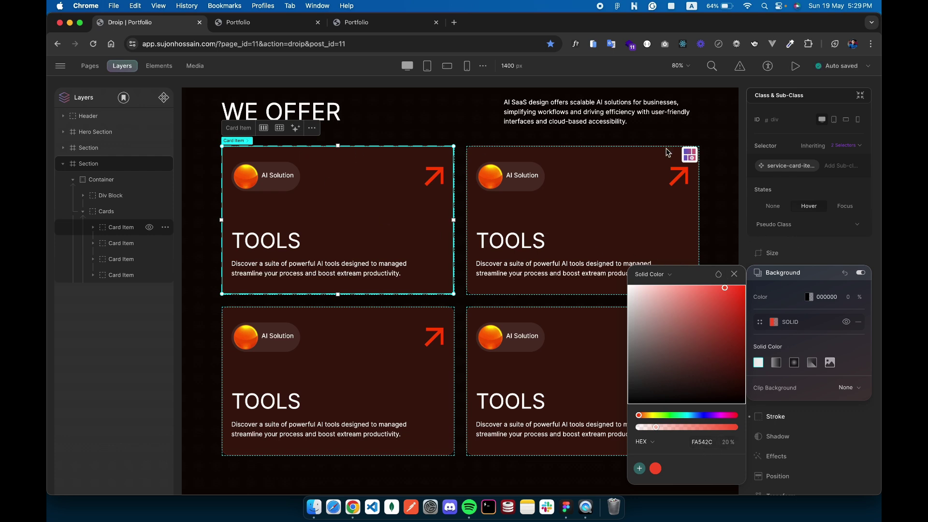
pyautogui.click(774, 207)
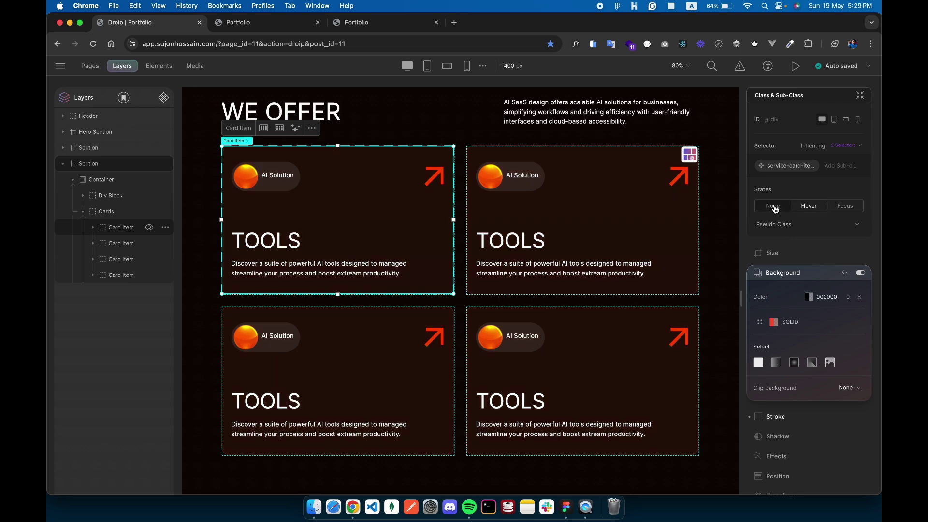
pyautogui.click(730, 233)
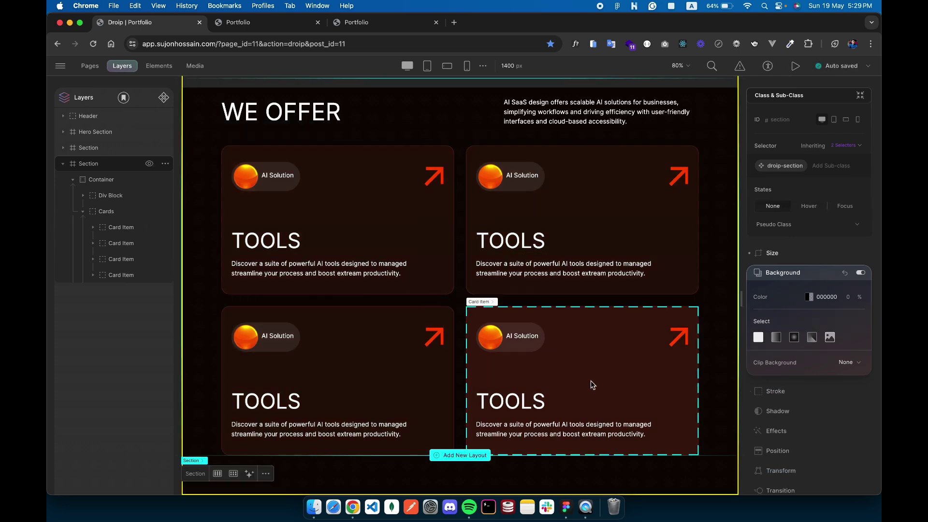
# Check the second card's label in the Figma design and change the second Droip card's label to "AI Consulting".
pyautogui.hotkey('ctrl', 'Right')
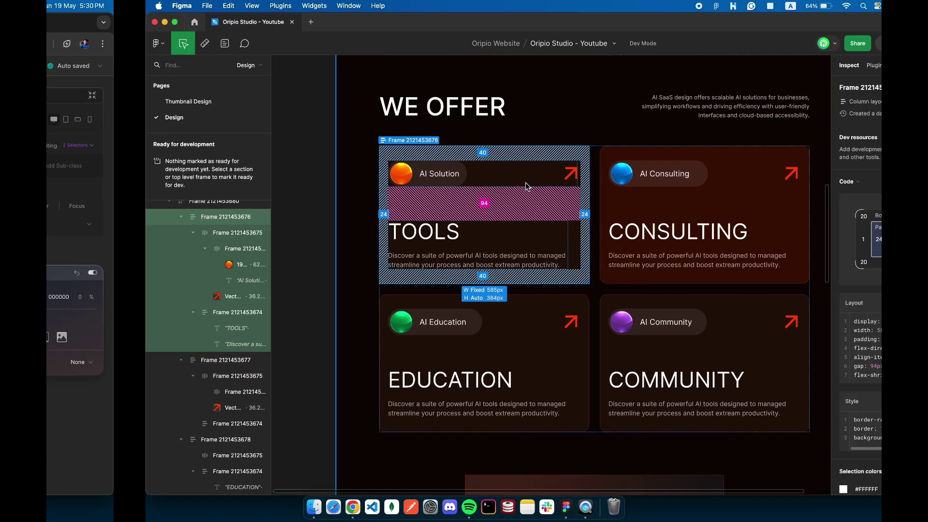
pyautogui.click(557, 173)
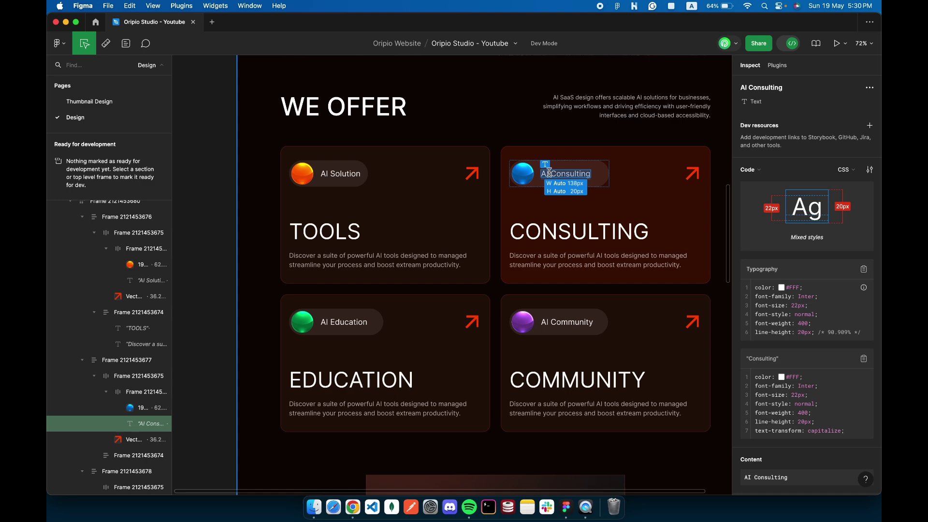
pyautogui.hotkey('ctrl', 'Left')
pyautogui.doubleClick(521, 176)
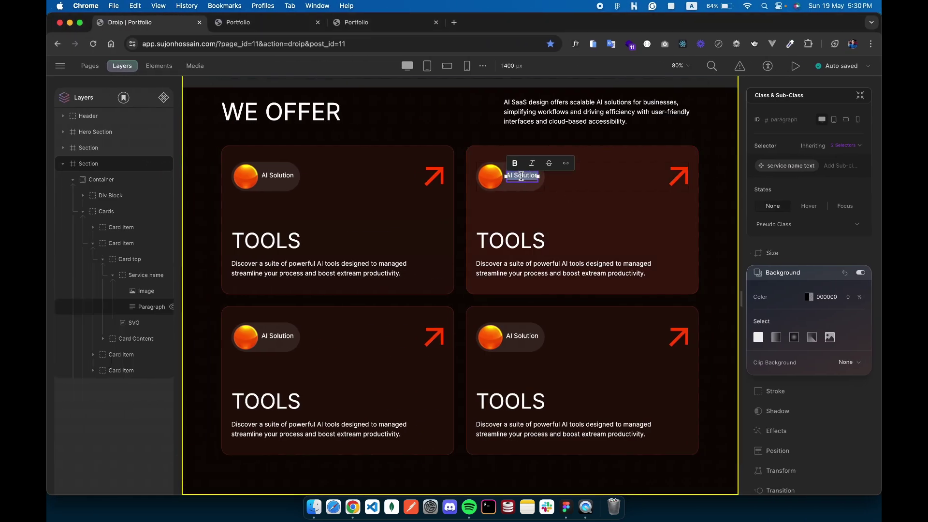
pyautogui.write('AI Consulting')
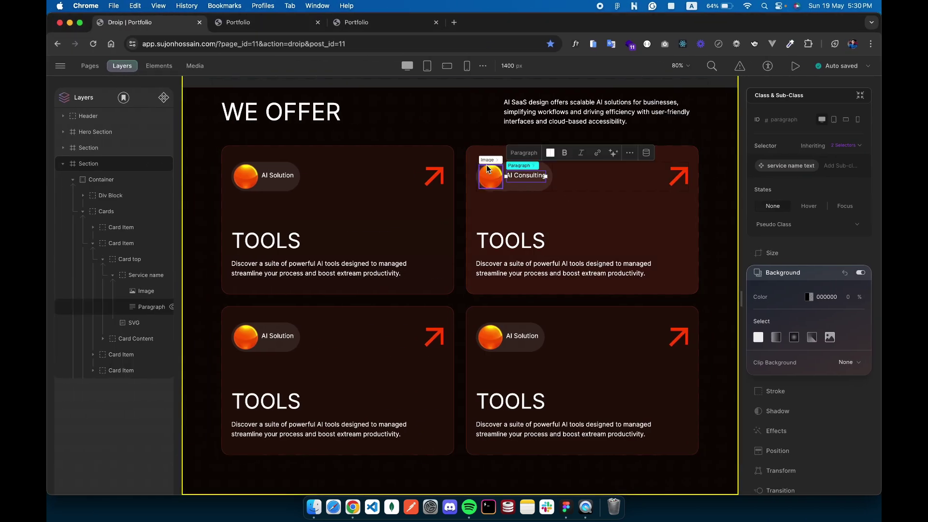
# Replace the sphere image in the AI Consulting card with the blue dimond-2 image.
pyautogui.click(489, 175)
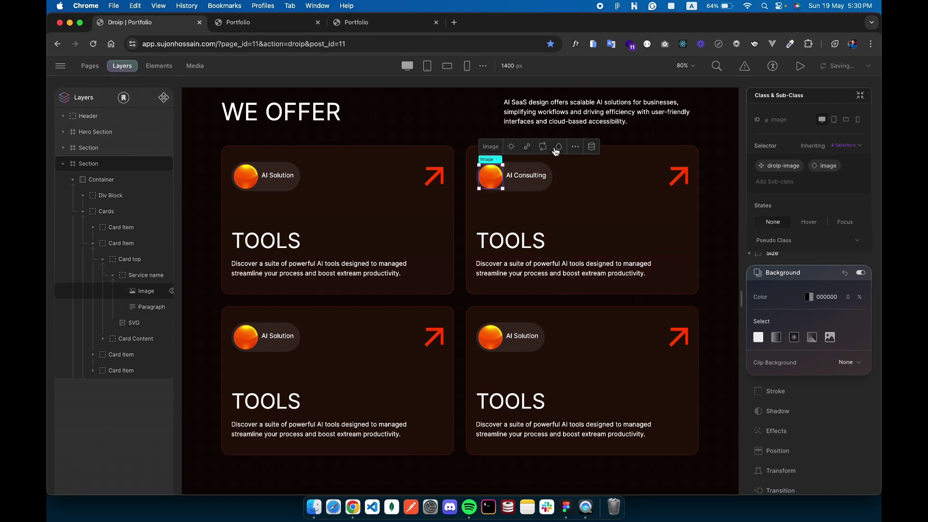
pyautogui.click(556, 151)
pyautogui.click(478, 206)
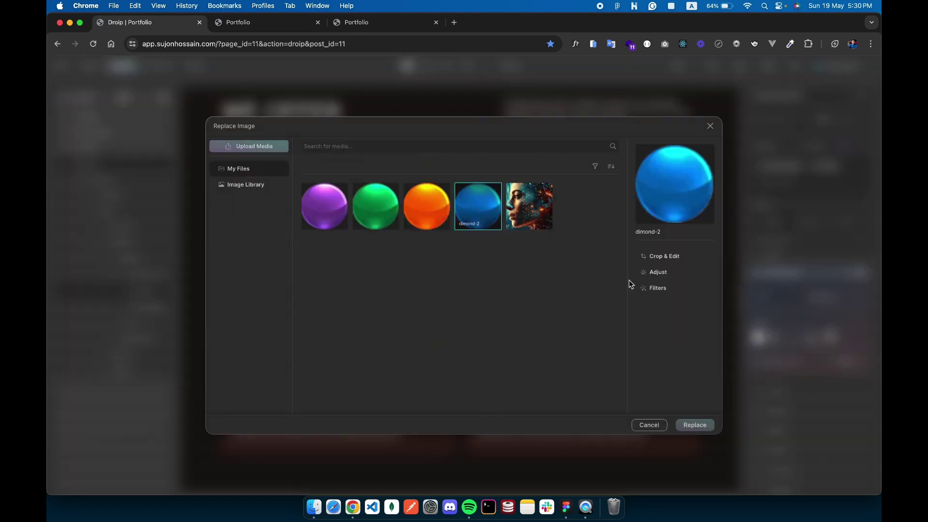
pyautogui.click(694, 428)
# Open the page preview and examine the WE OFFER card grid and the cards' hover effect.
pyautogui.scroll(2, 610, 377)
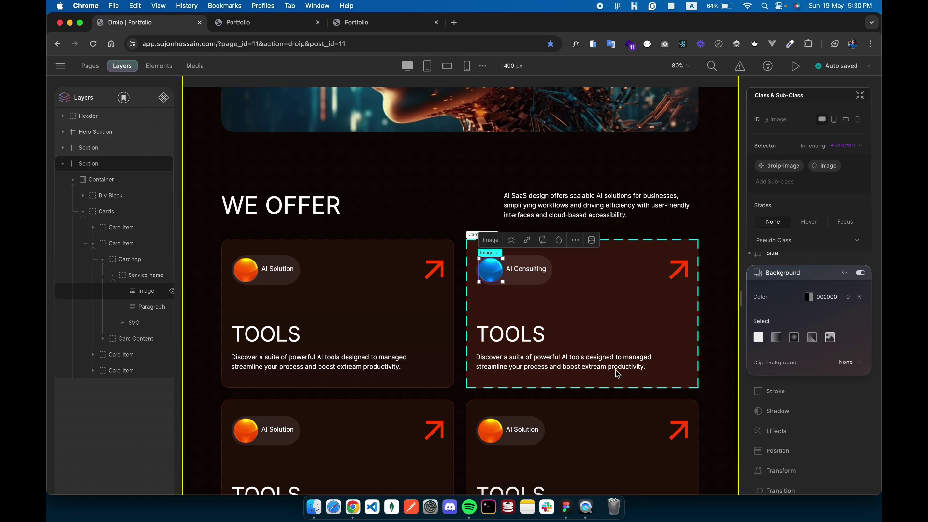
pyautogui.scroll(12, 620, 352)
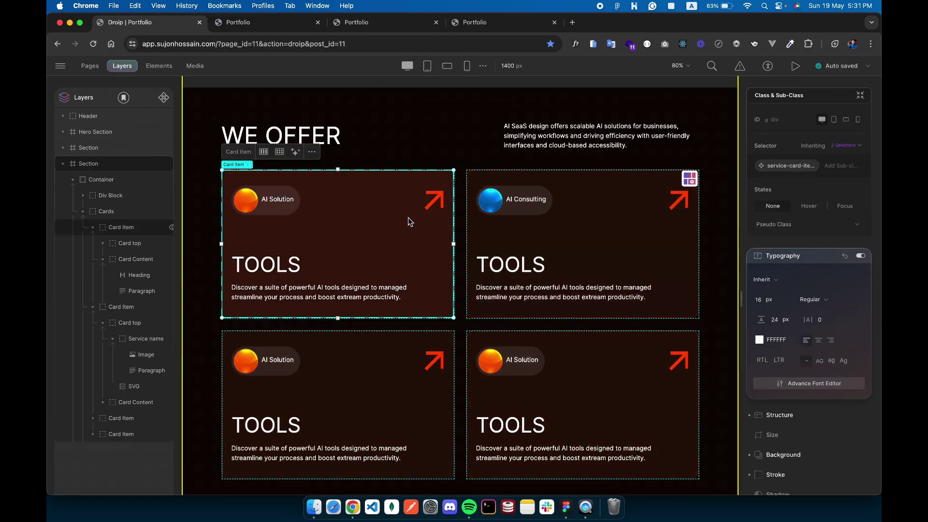
pyautogui.scroll(2, 408, 218)
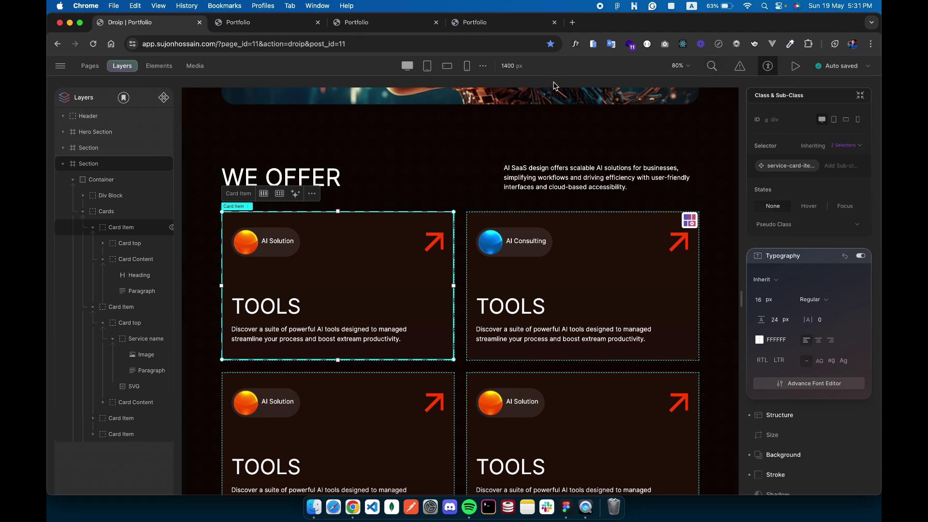
pyautogui.click(794, 73)
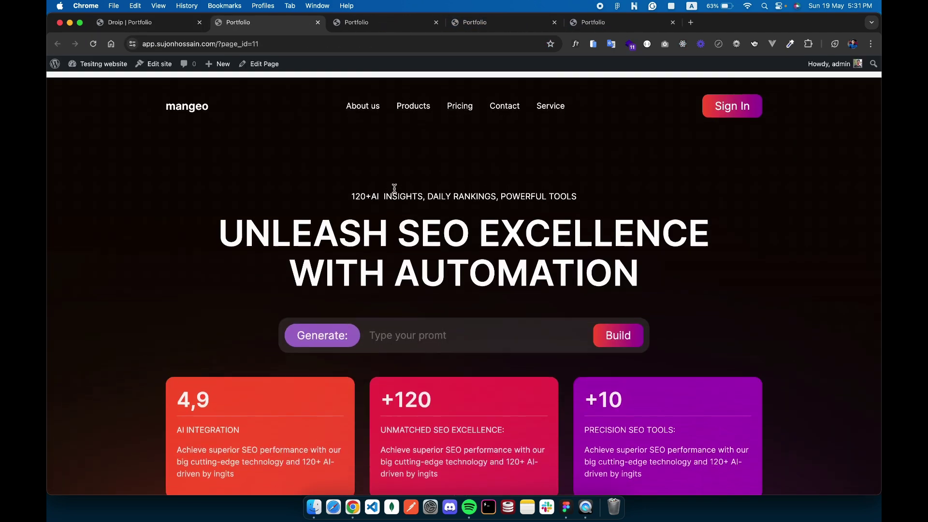
pyautogui.scroll(-3, 395, 188)
pyautogui.scroll(-5, 395, 189)
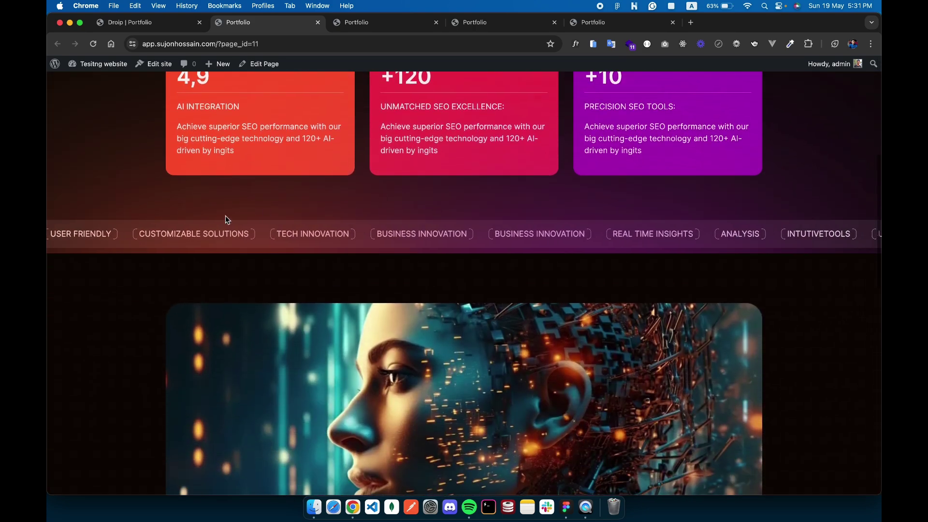
pyautogui.scroll(-10, 500, 263)
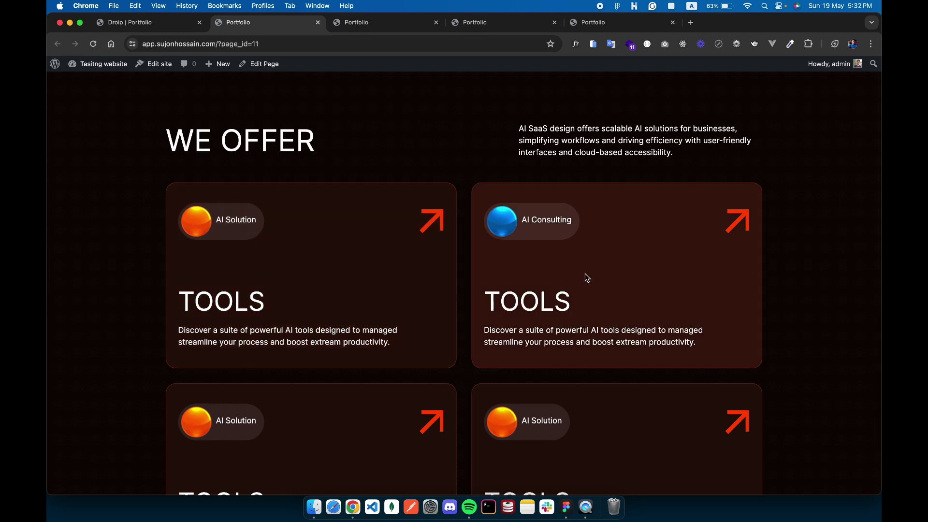
pyautogui.scroll(-3, 421, 338)
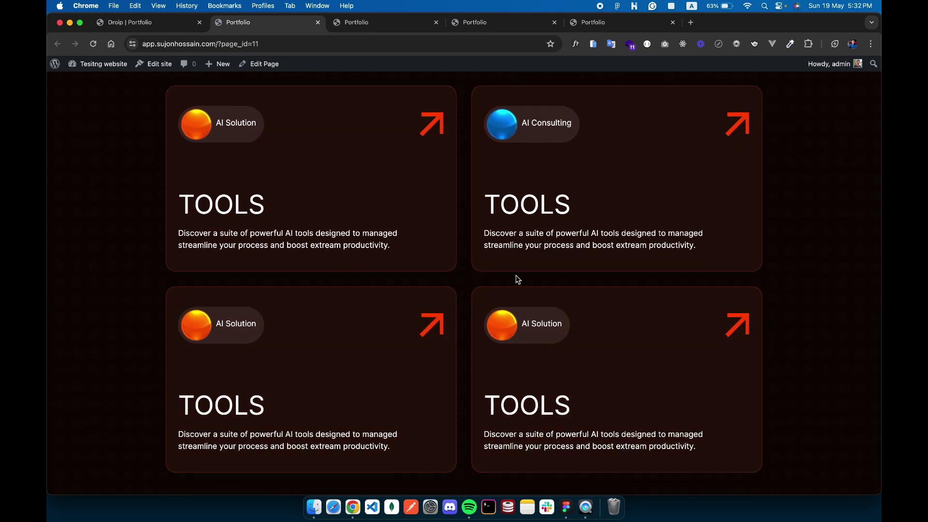